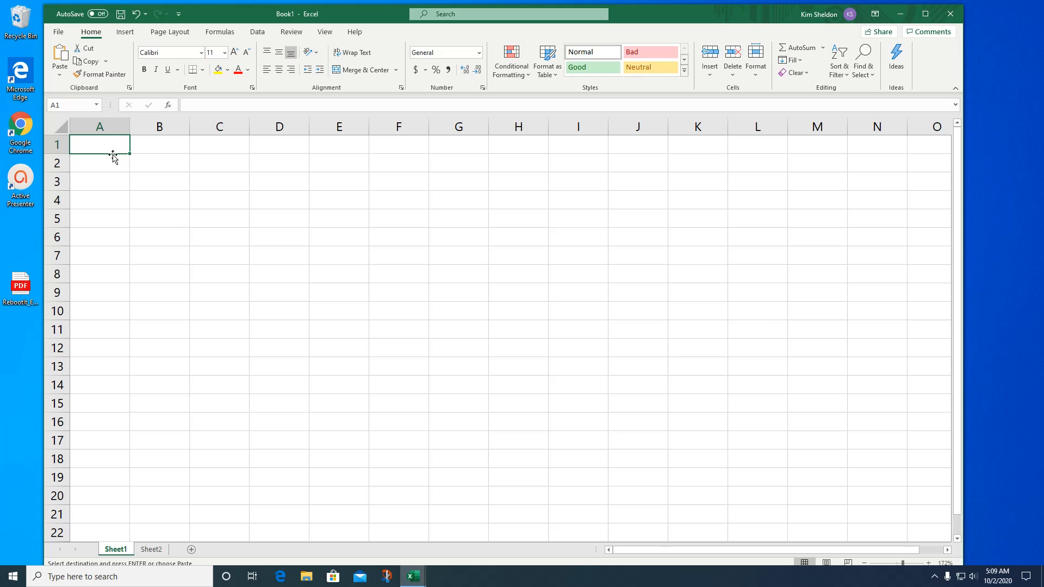
- Enter 6 in cell A1 and 5 in cell B1
type("6")
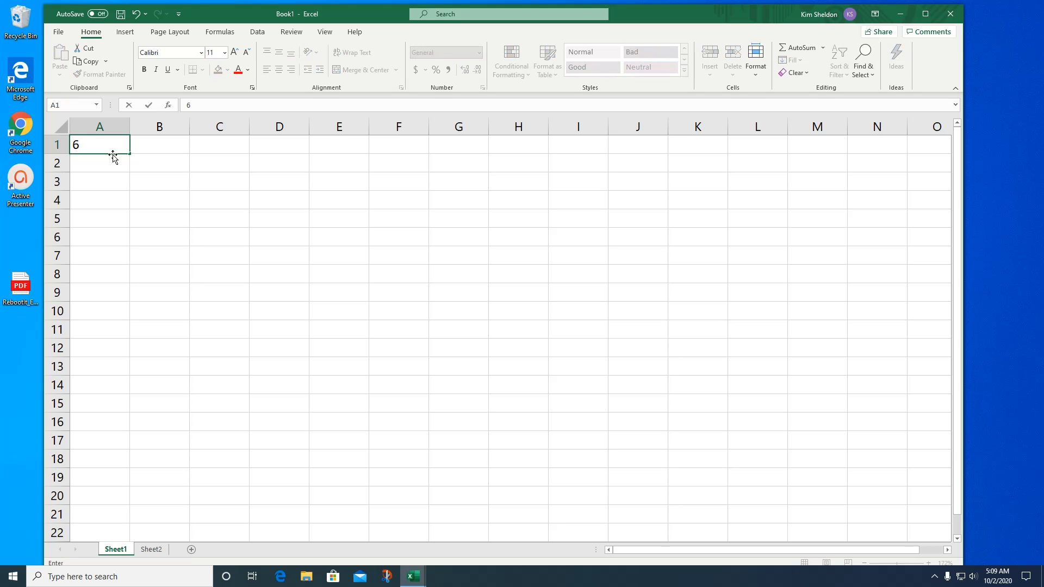
key("Tab")
type("5")
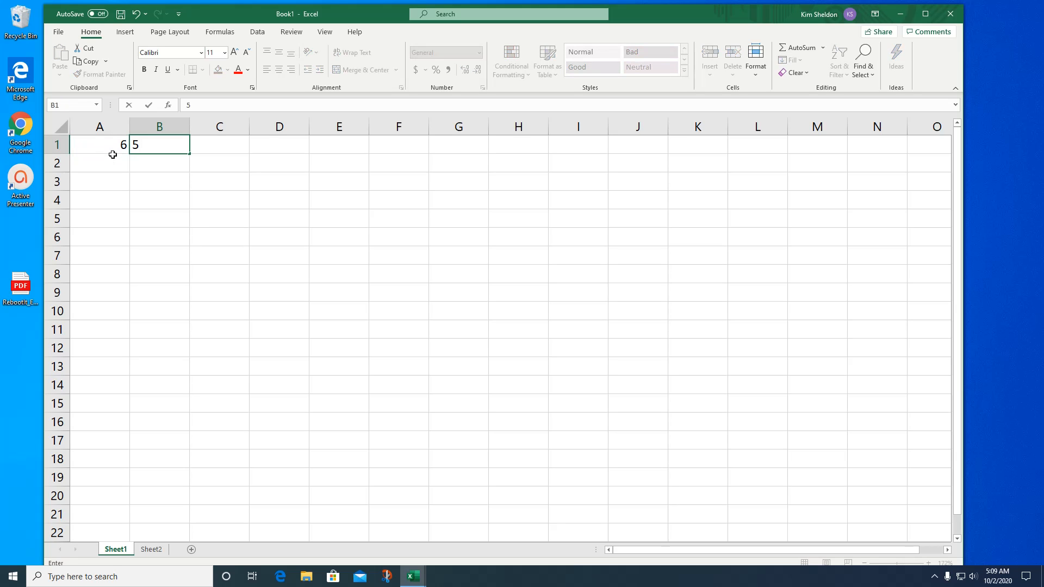
- Enter the addition formula =A1+B1 in cell C1, picking A1 and B1 as cell references
left_click(210, 139)
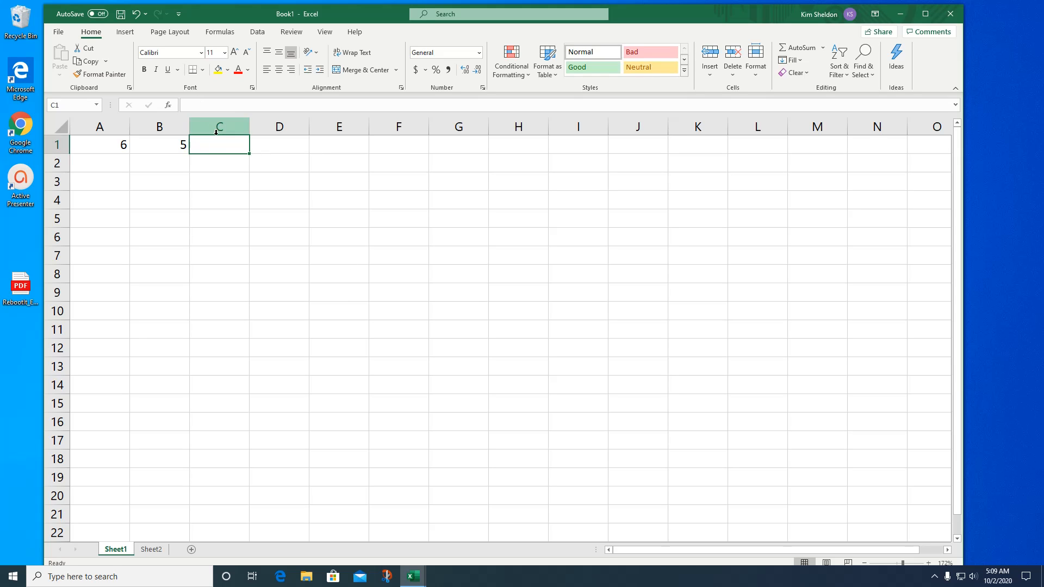
left_click(199, 104)
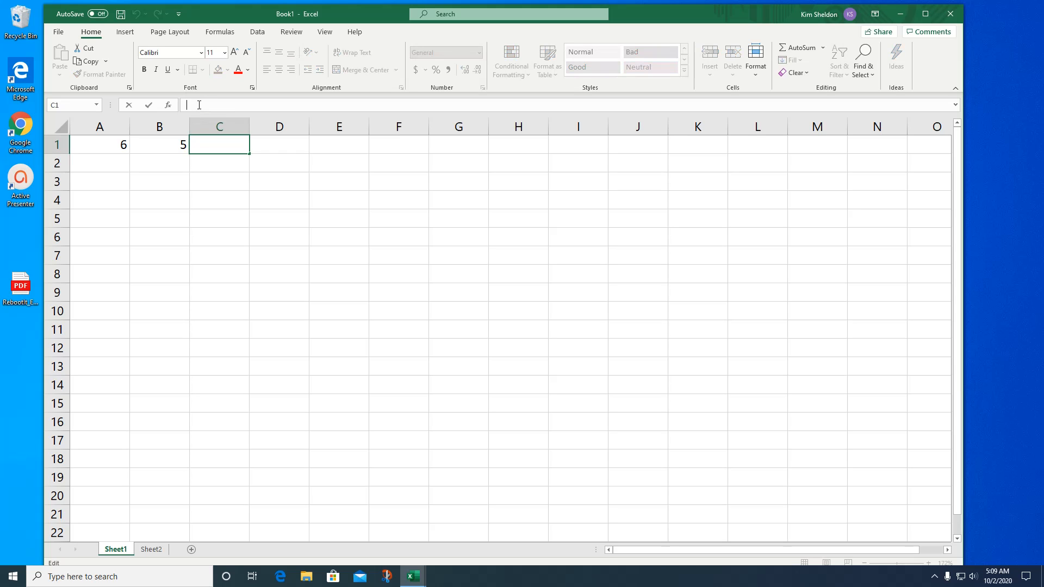
type("=")
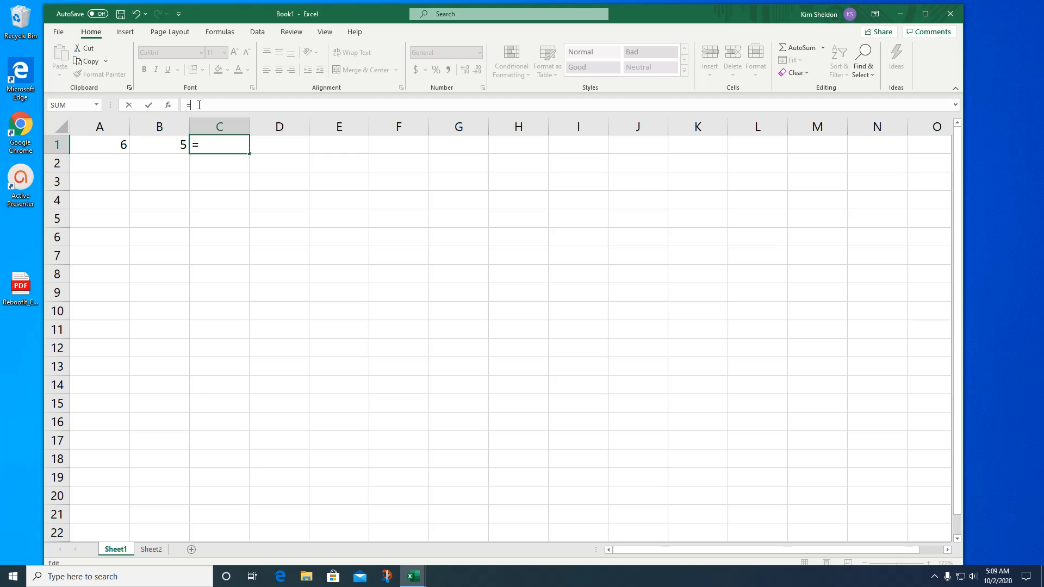
left_click(106, 146)
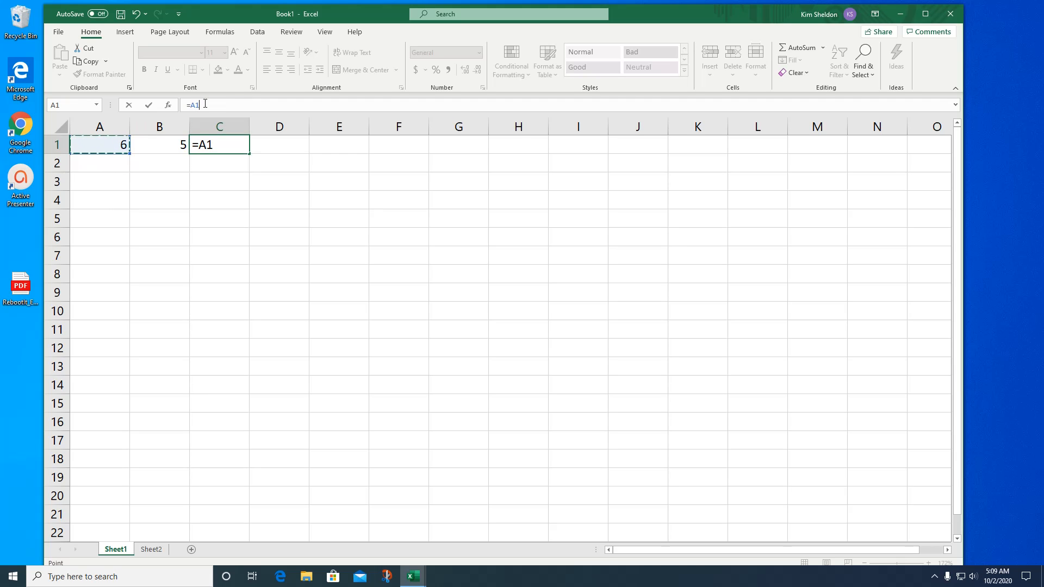
type("+")
left_click(174, 145)
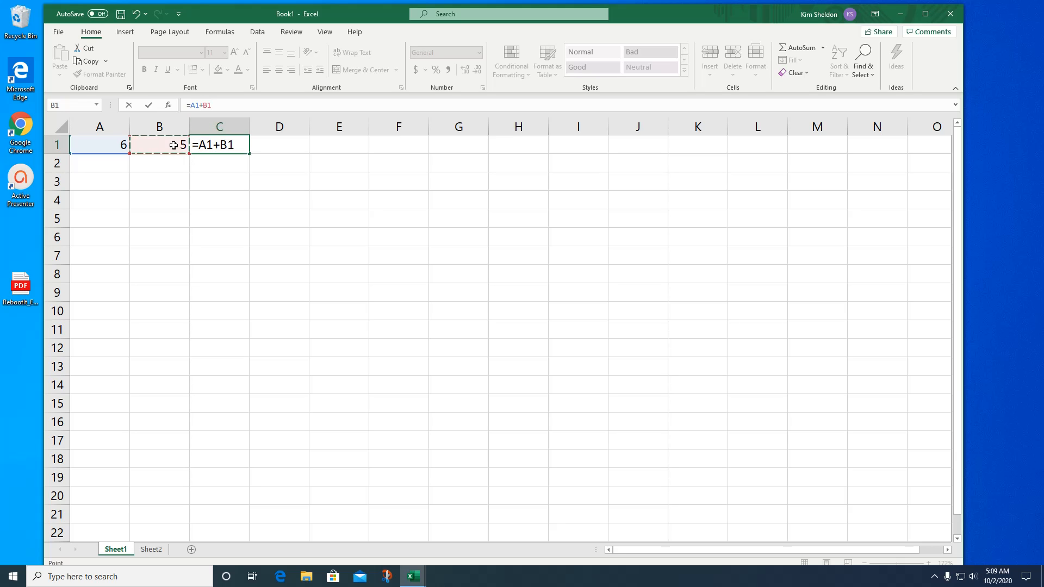
key("Return")
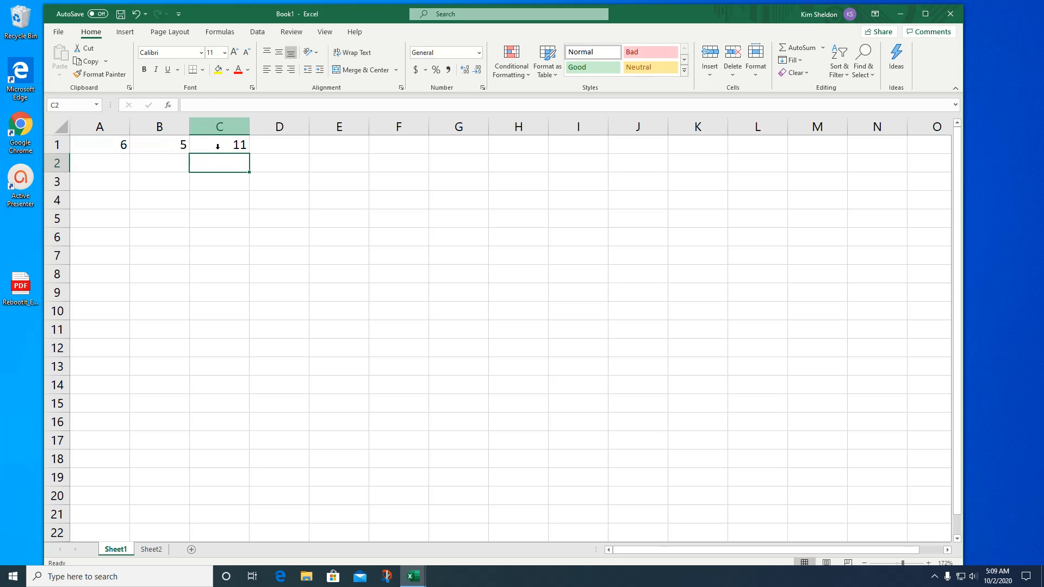
- Change the addends in row 1, setting cell B1 to 3 and cell A1 to 2
left_click(170, 146)
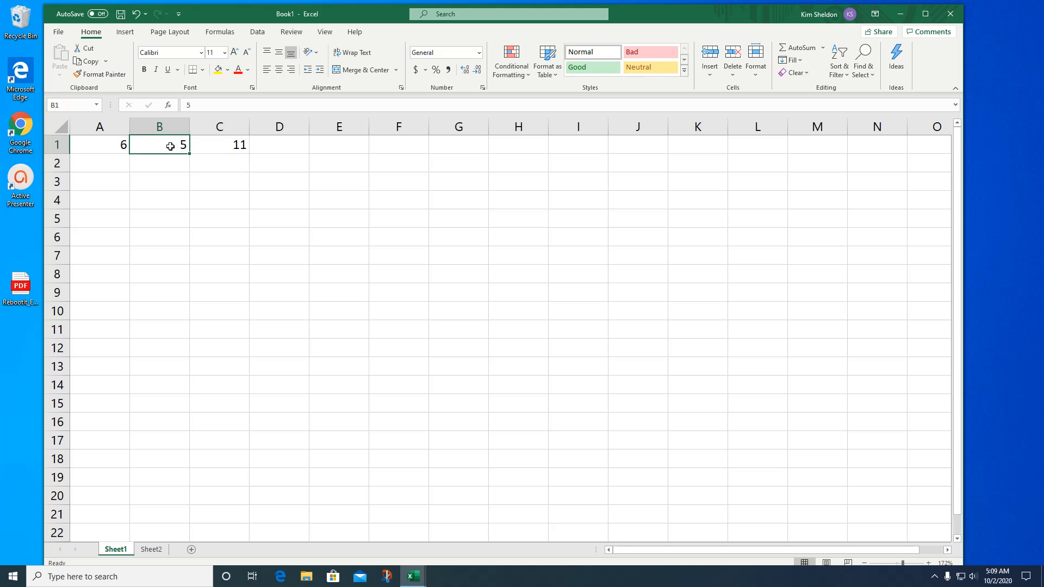
type("3")
key("Return")
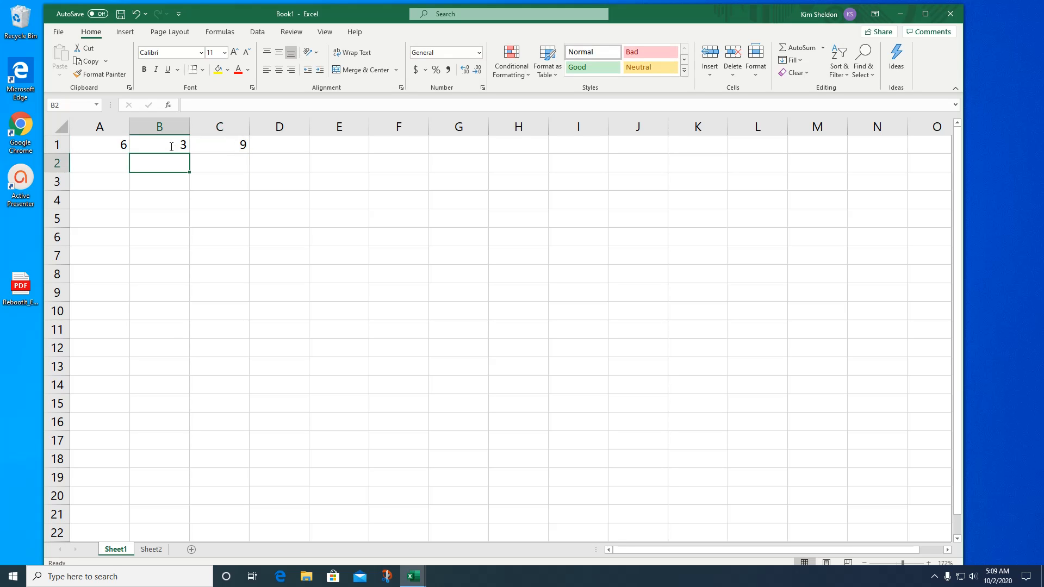
left_click(106, 146)
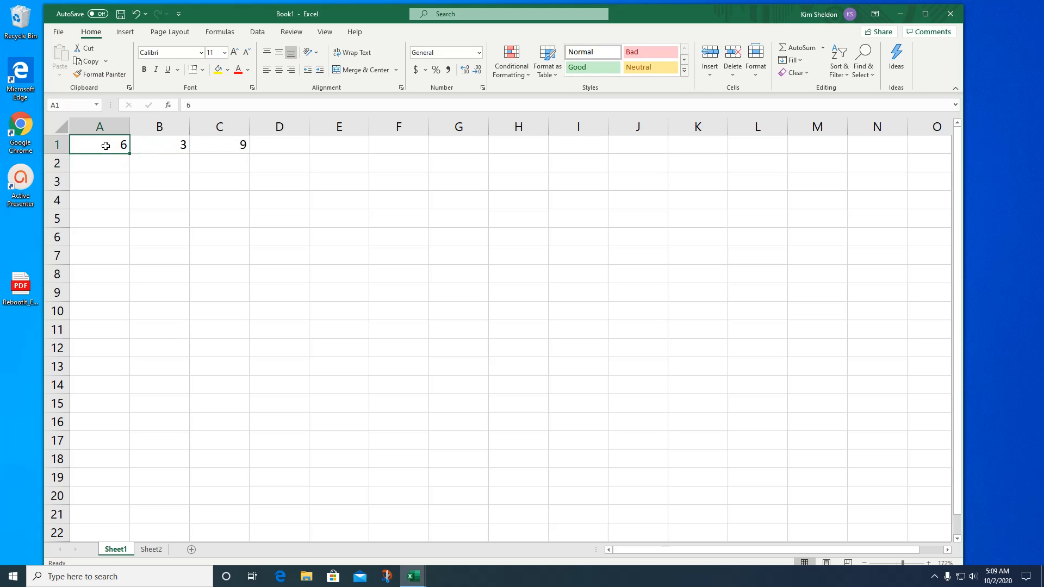
type("2")
key("Return")
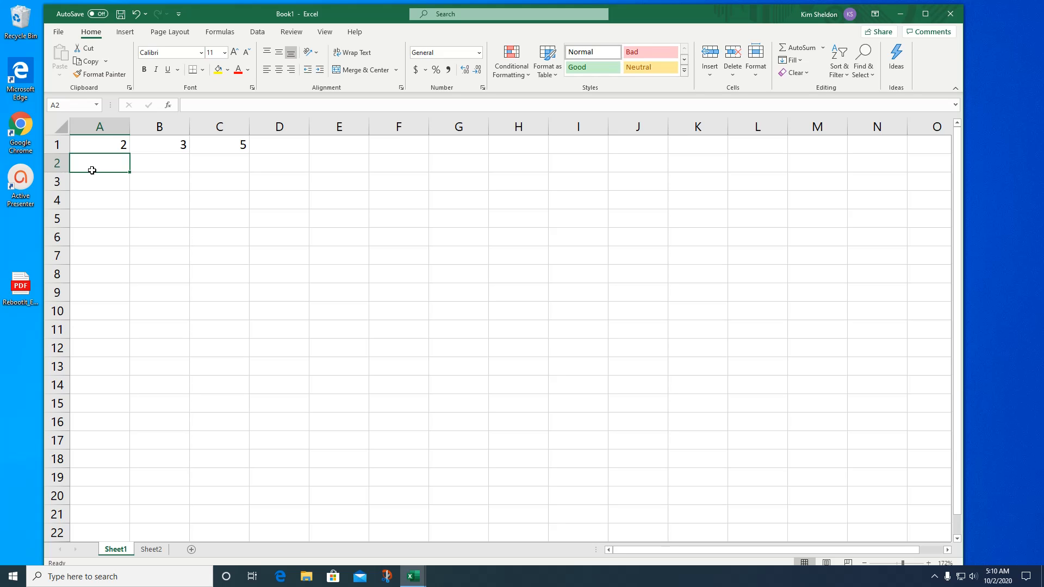
- Enter 9 in cell A2 and 5 in cell B2
type("9")
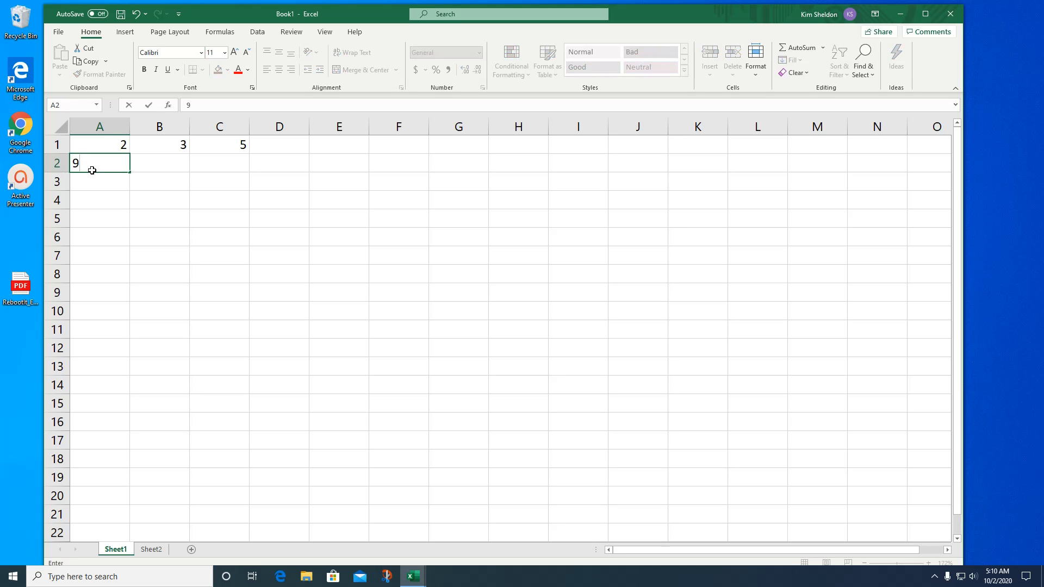
key("Tab")
type("5")
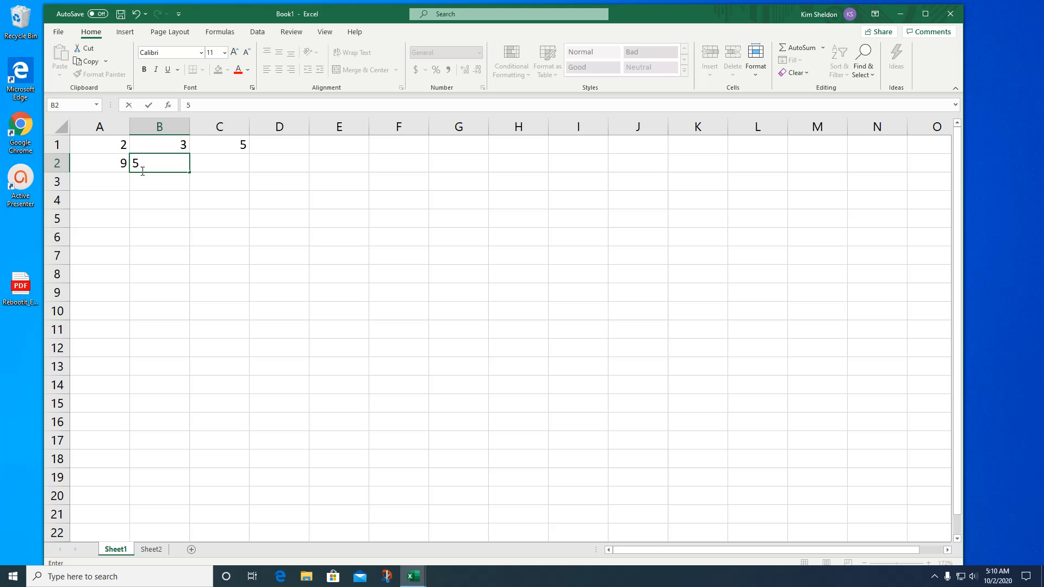
- Enter the subtraction formula =A2-B2 in cell C2, picking A2 and B2 as cell references
left_click(216, 162)
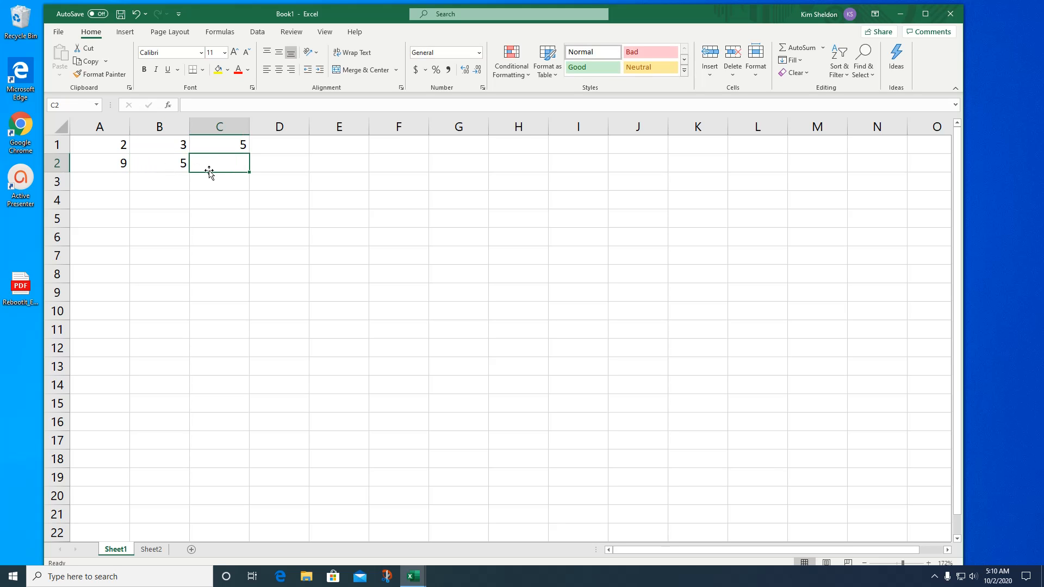
left_click(206, 105)
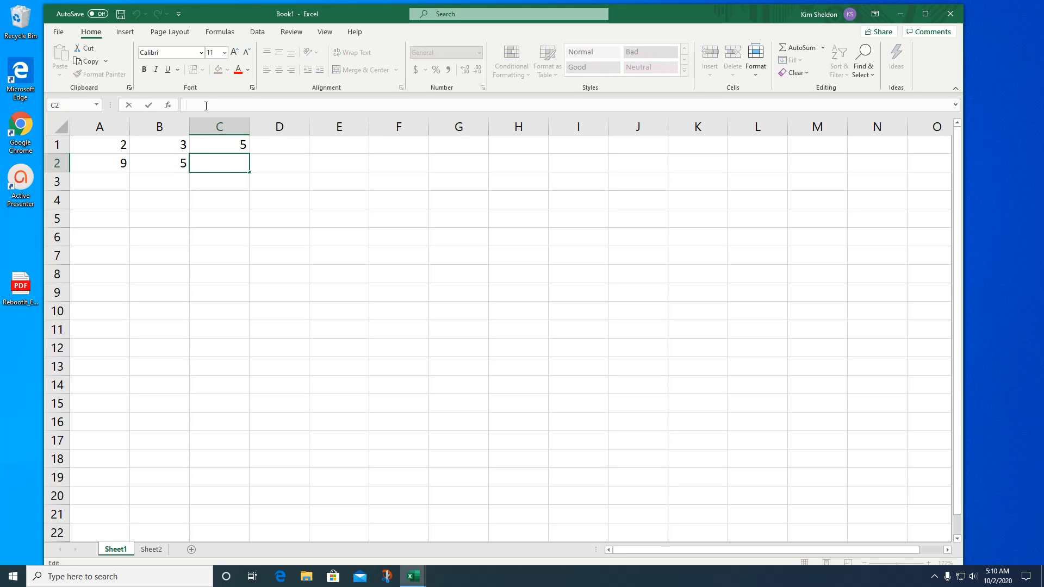
type("=")
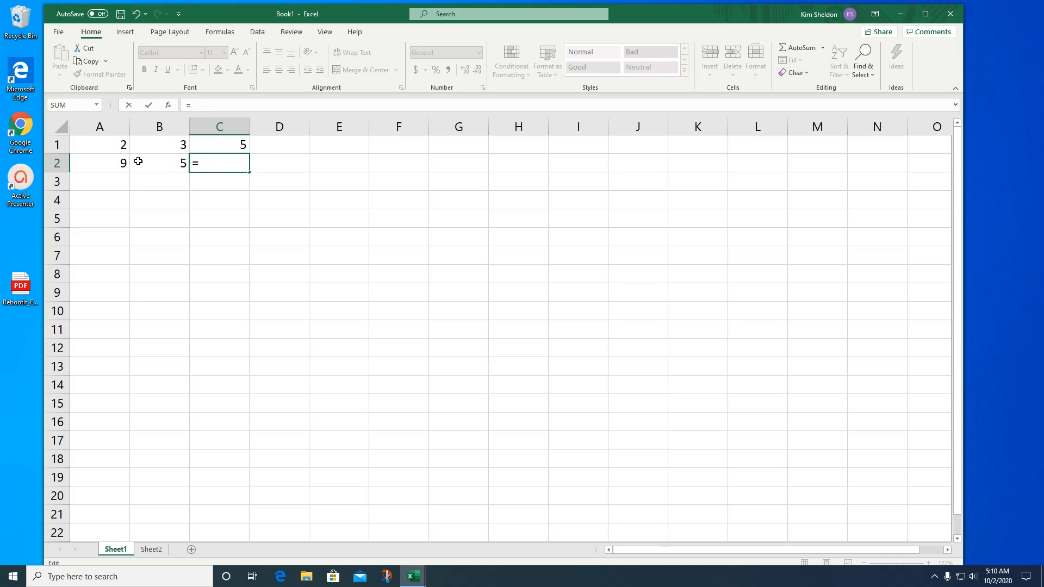
left_click(112, 163)
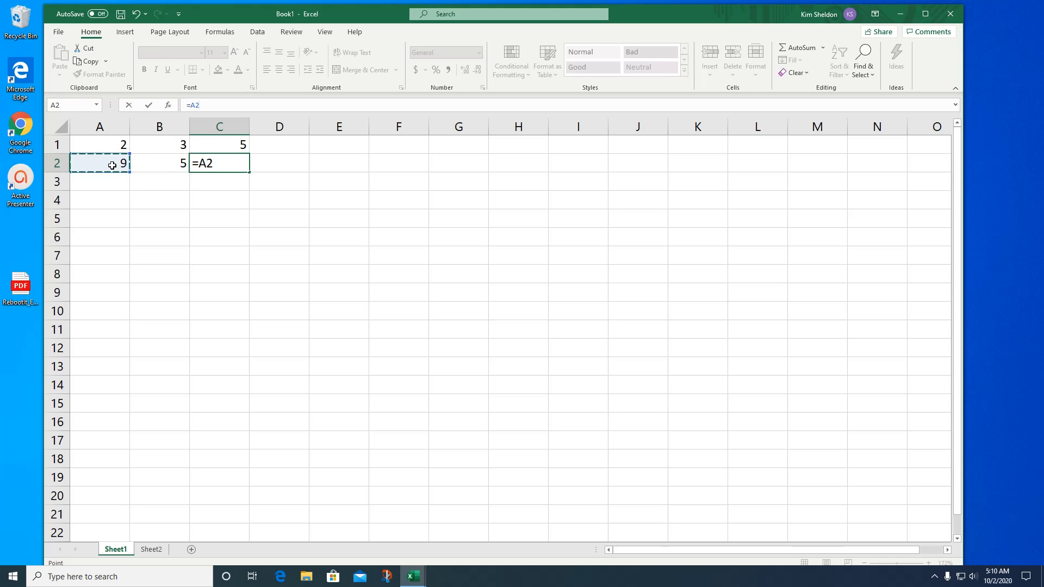
type("-")
left_click(160, 163)
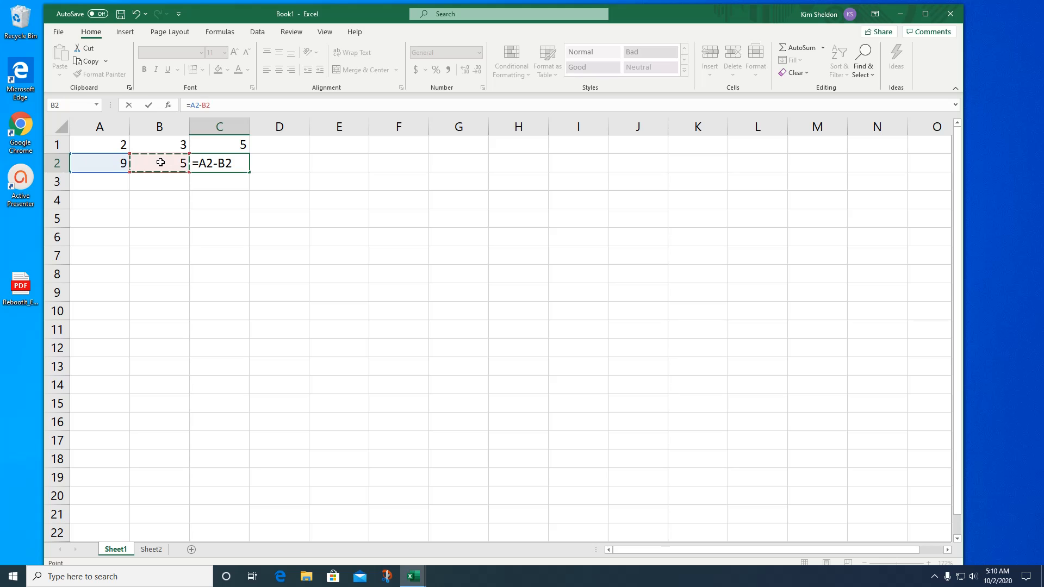
key("Return")
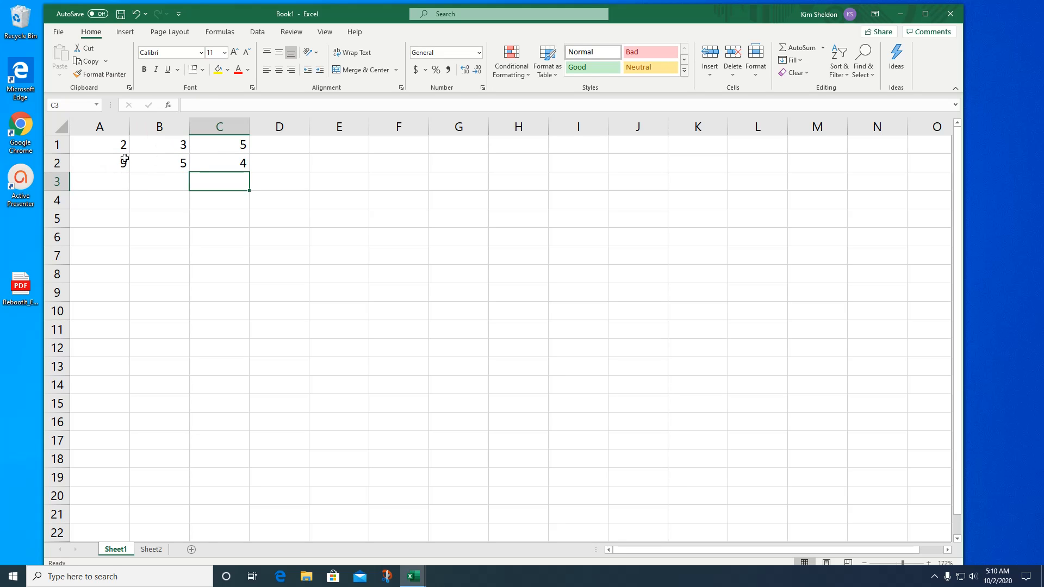
- Change the numbers being subtracted in row 2, setting cell B2 to 2 and cell A2 to 5
left_click(169, 165)
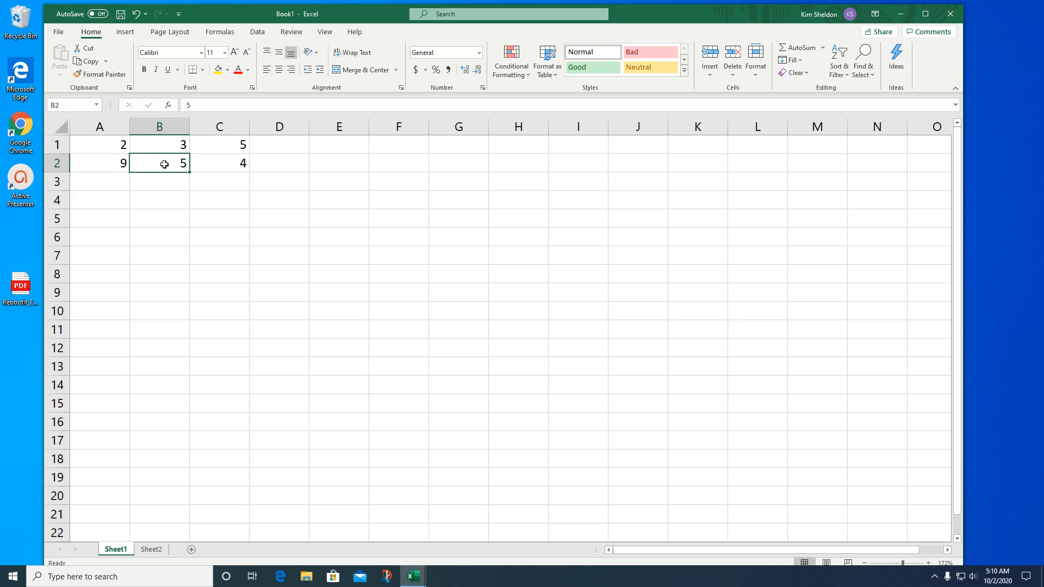
type("2")
key("Return")
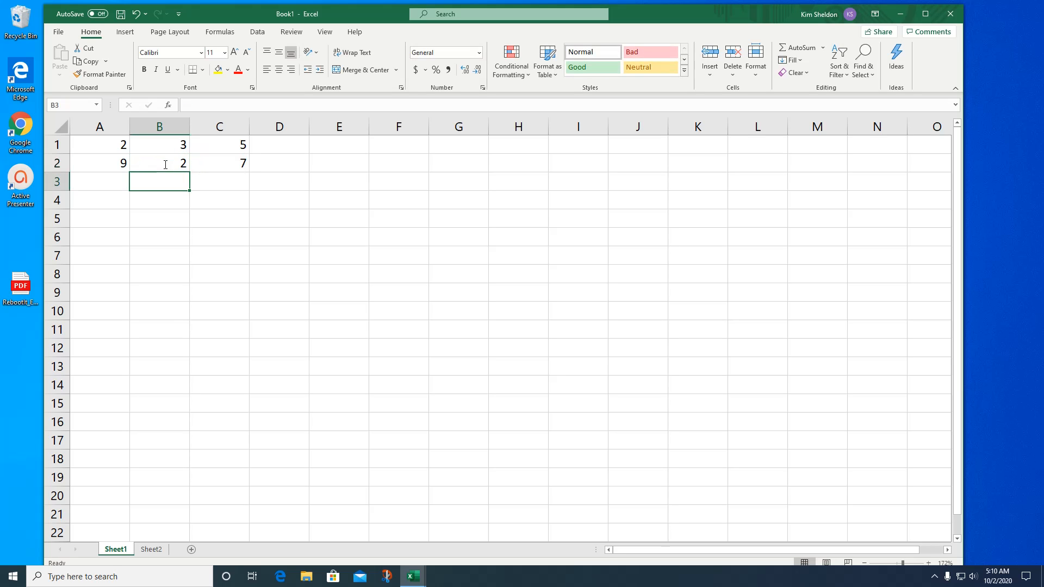
left_click(115, 167)
type("5")
key("Return")
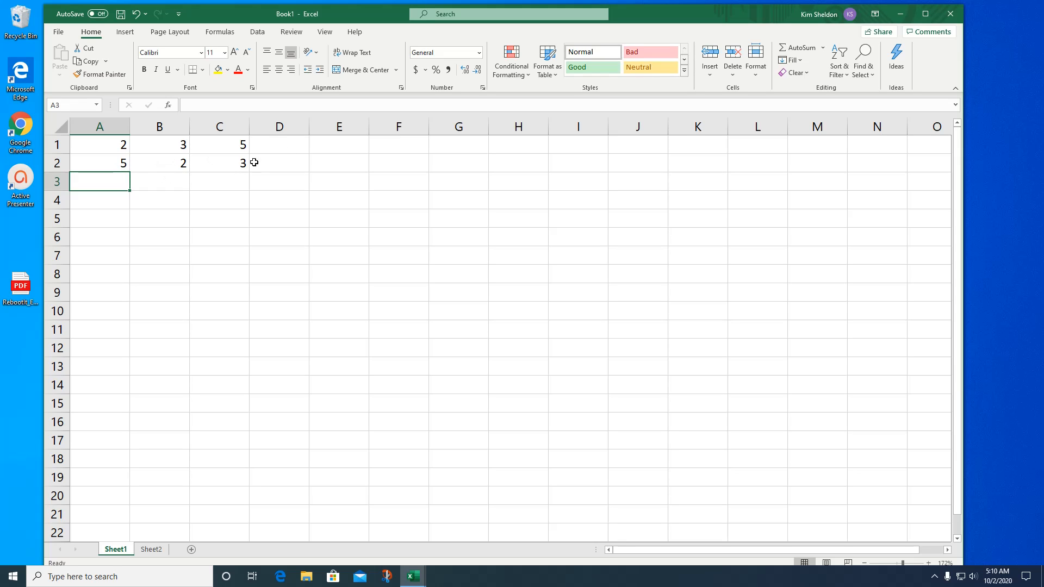
- Set cell B2 to 7 so that a larger number is subtracted from A2
left_click(170, 164)
type("7")
key("Return")
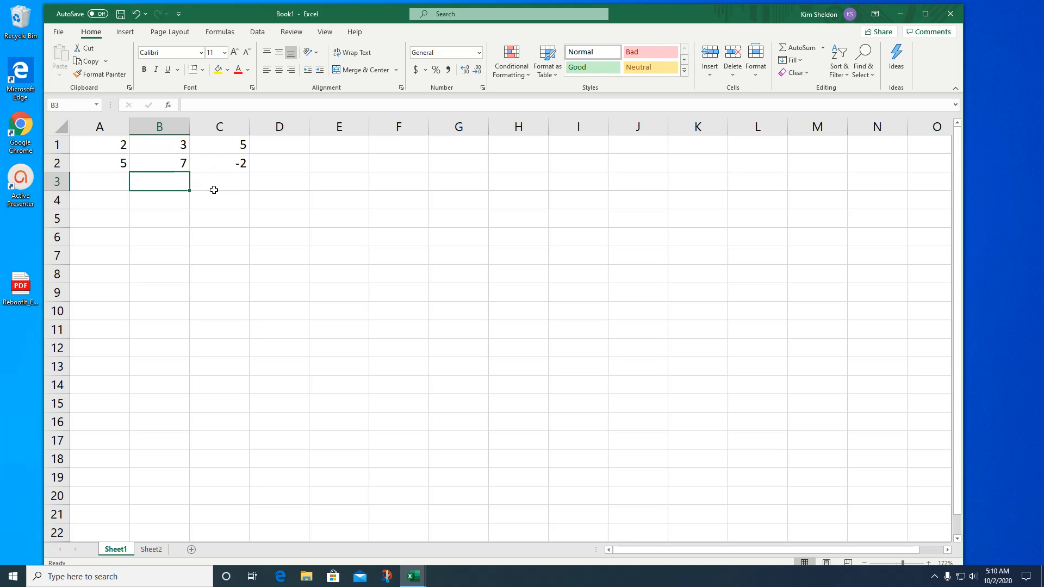
- Enter 4 in cell A3 and 3 in cell B3
left_click(117, 178)
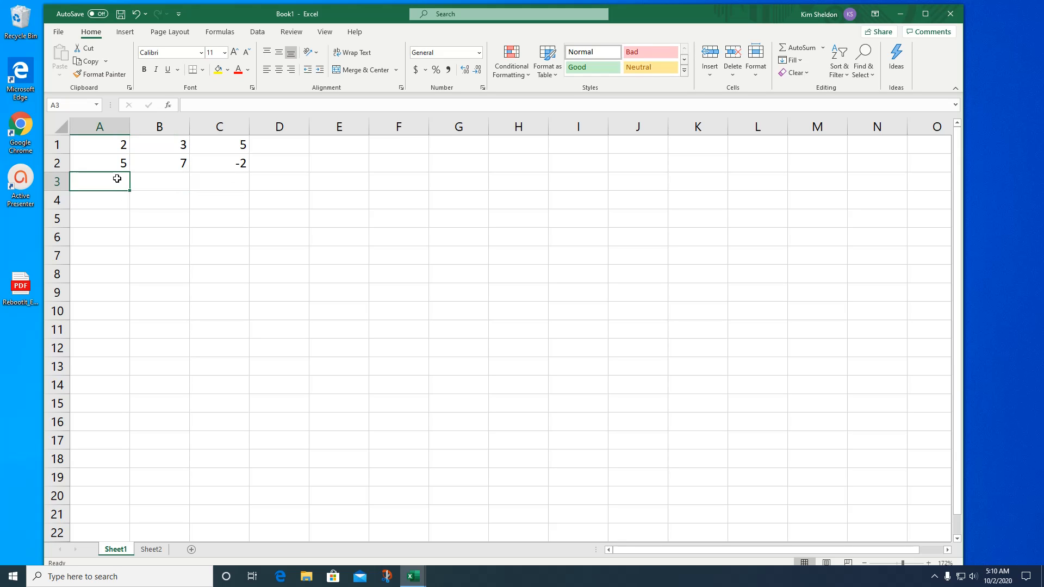
type("4")
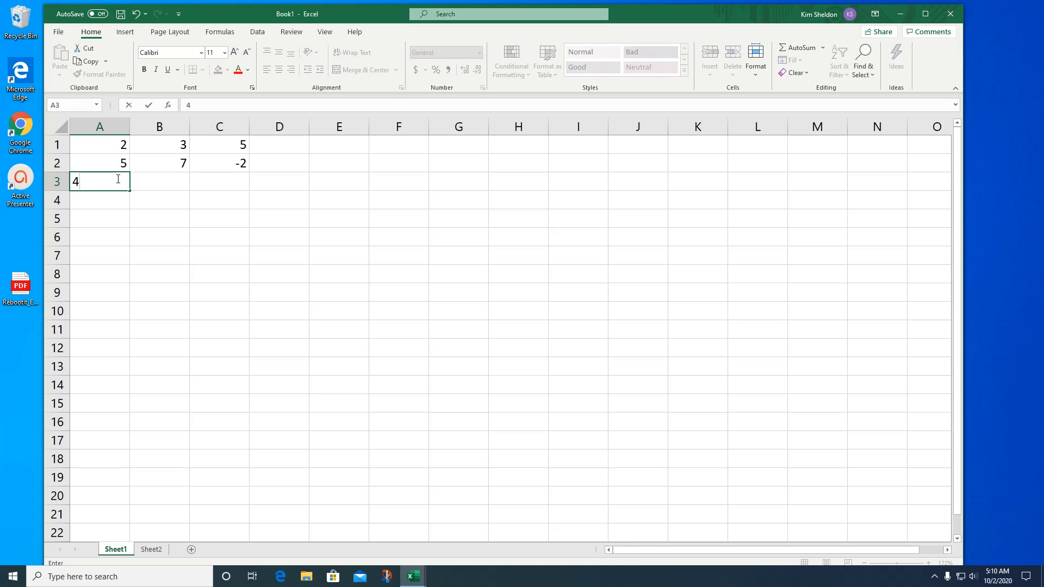
key("Tab")
type("3")
key("Tab")
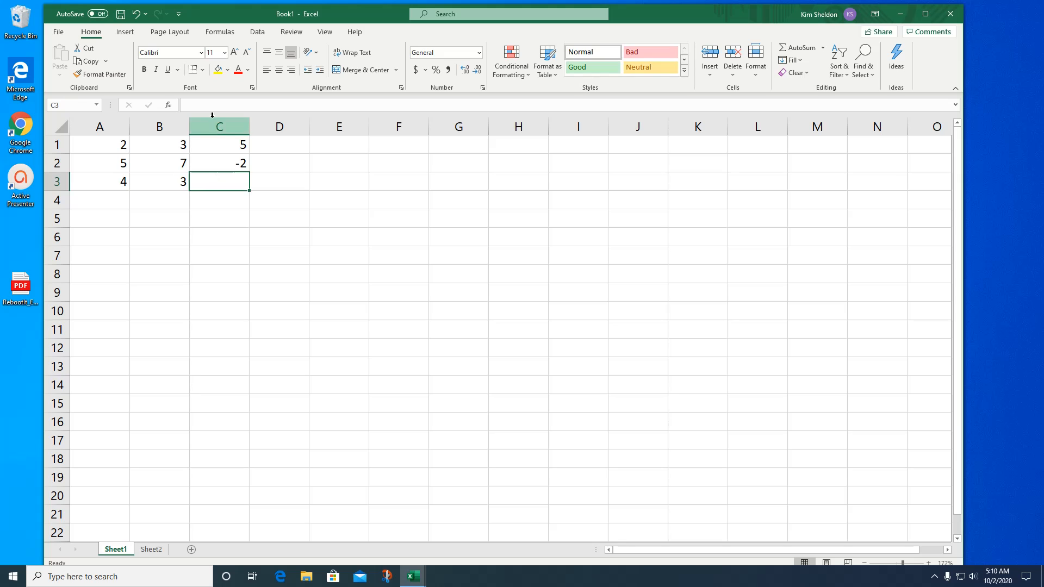
- Enter the multiplication formula =A3*B3 in cell C3, picking A3 and B3 as cell references
left_click(212, 101)
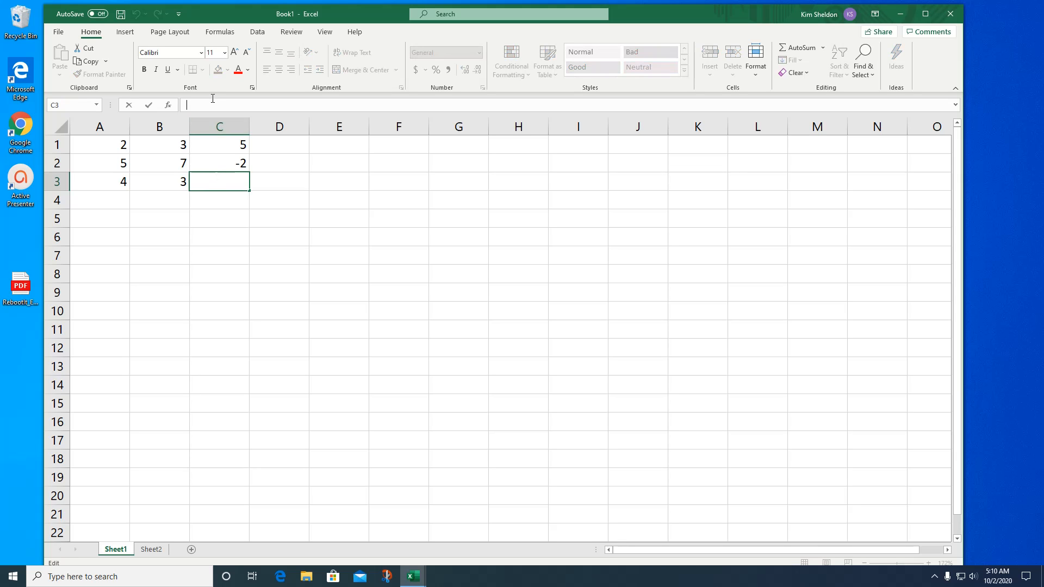
type("=")
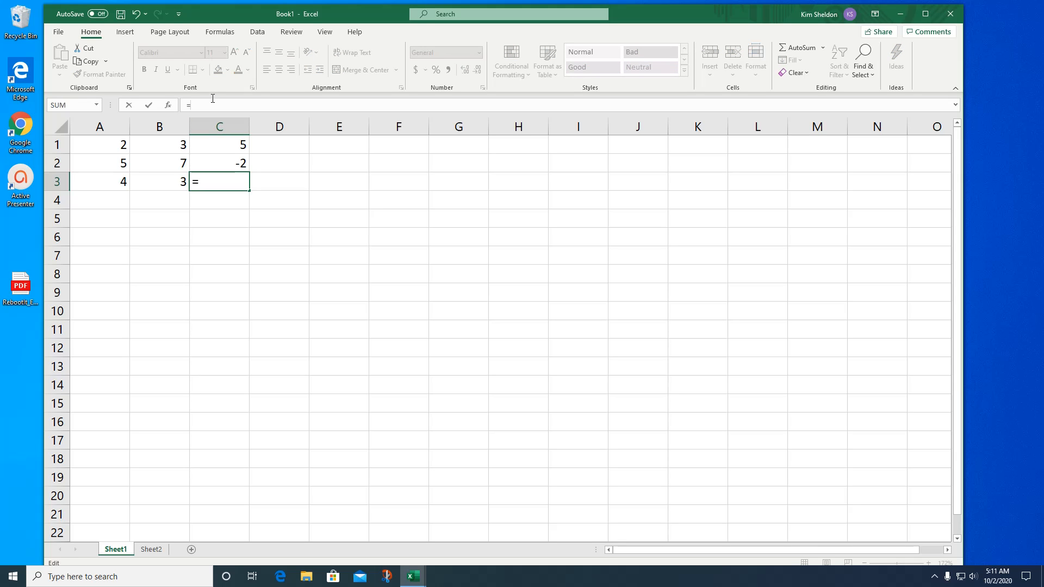
left_click(100, 182)
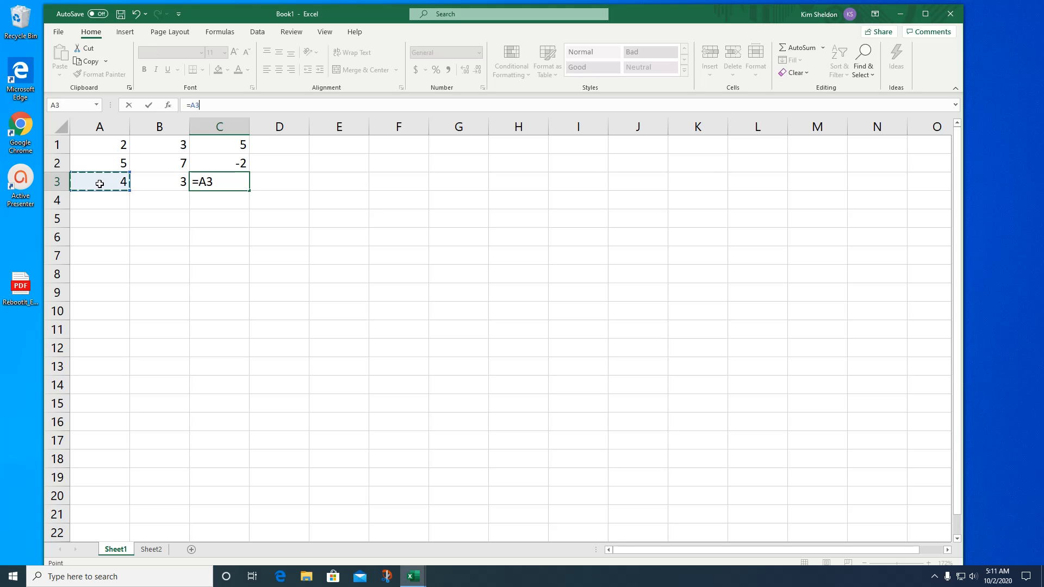
type("*")
left_click(154, 190)
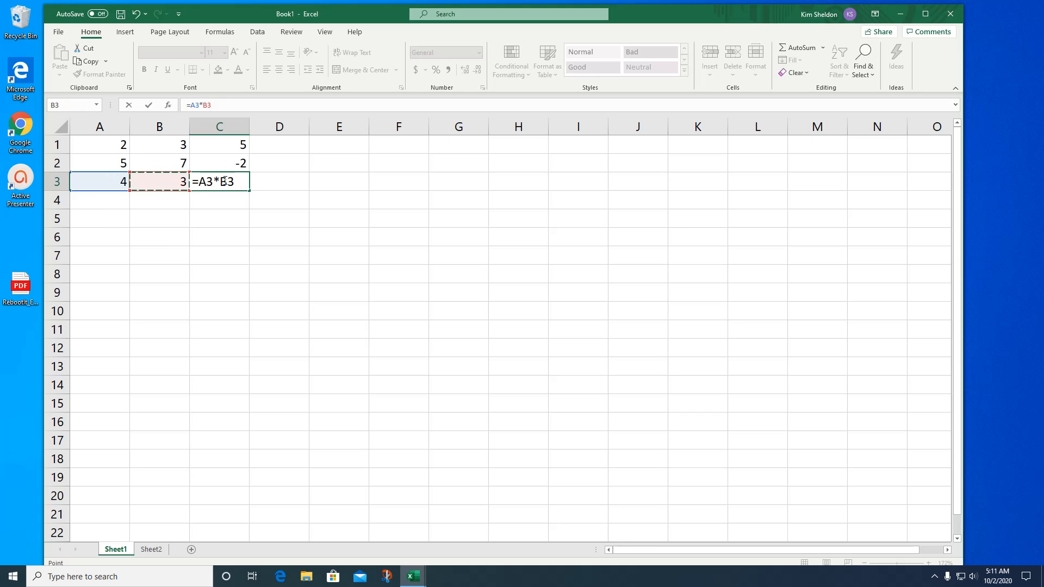
key("Return")
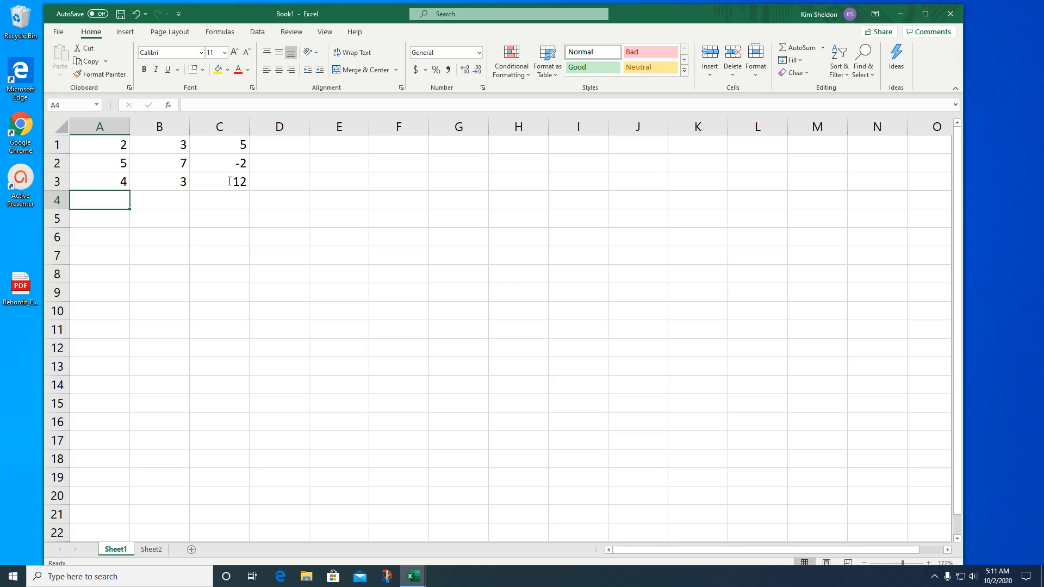
- Change the first factor in row 3 by setting cell A3 to 5
left_click(120, 184)
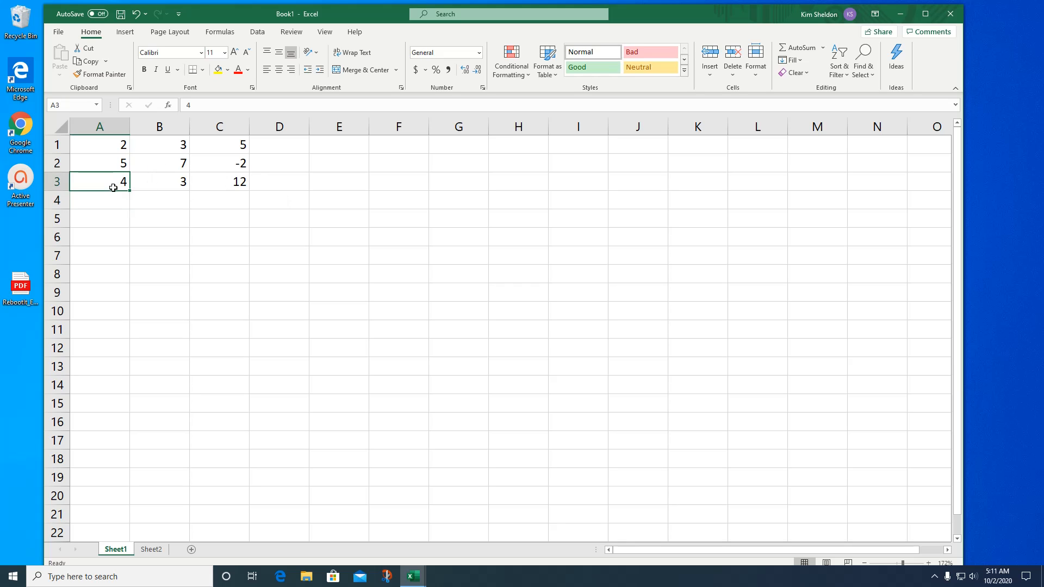
type("5")
key("Return")
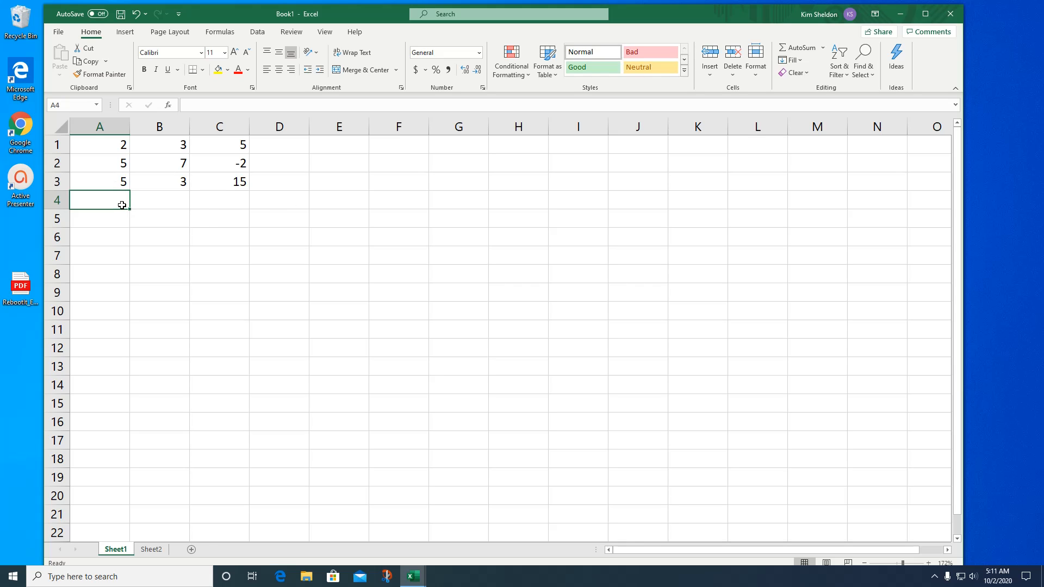
- Enter 10 in cell A4 and 2 in cell B4
type("10")
key("Tab")
type("2")
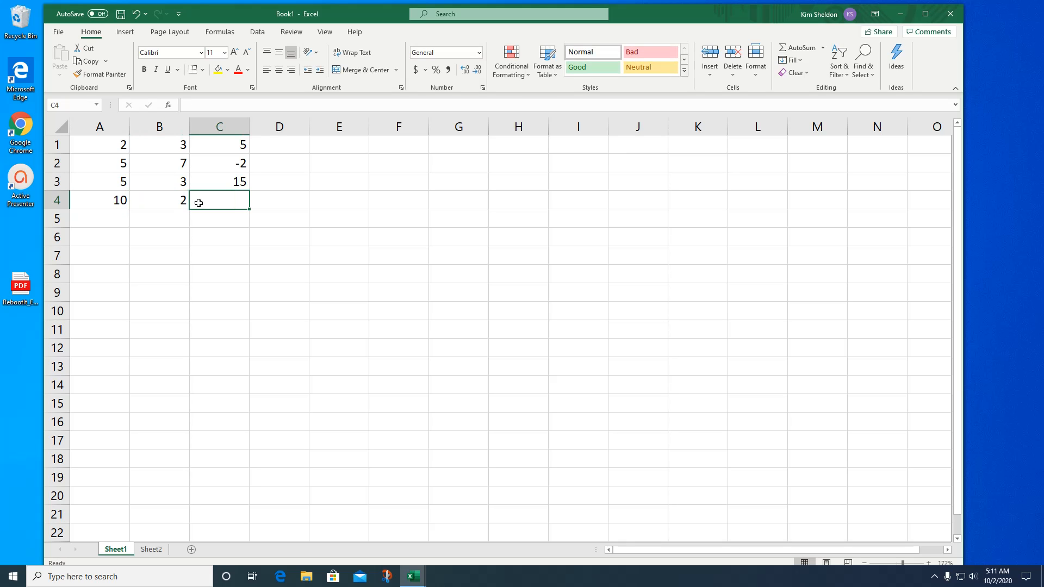
- Enter the division formula =A4/B4 in cell C4, picking A4 and B4 as cell references
left_click(247, 104)
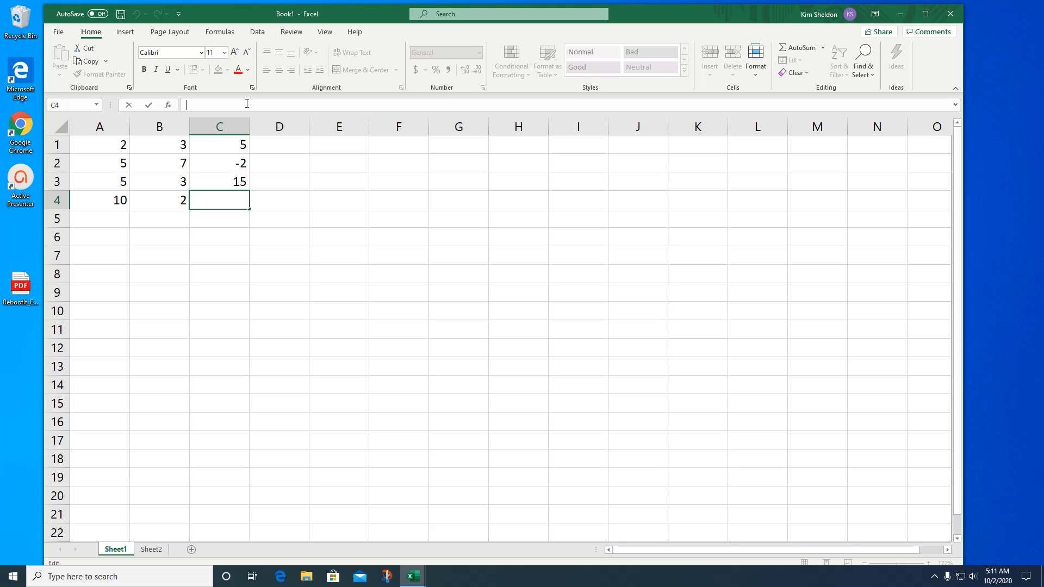
type("=")
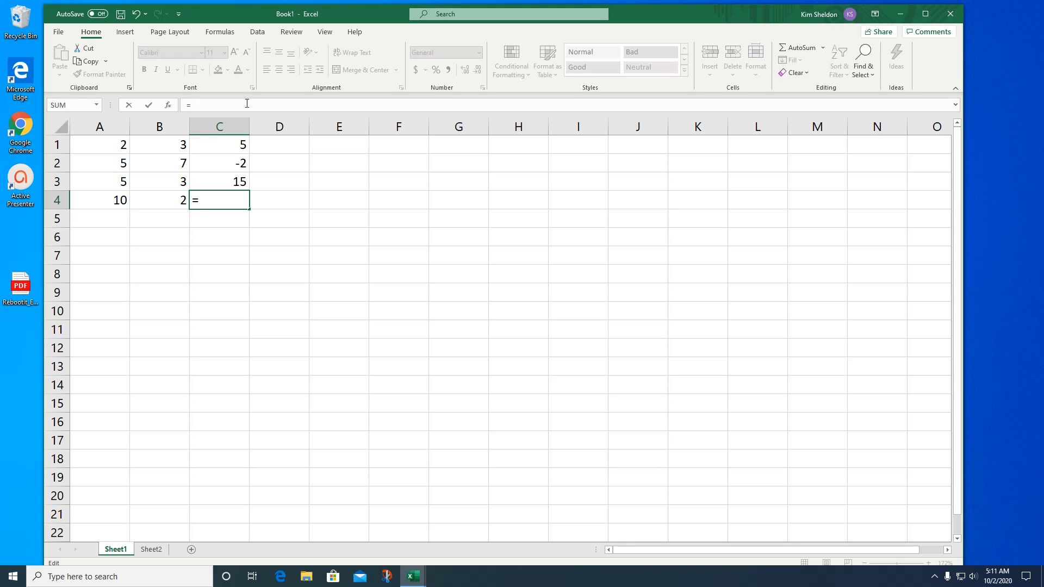
left_click(116, 196)
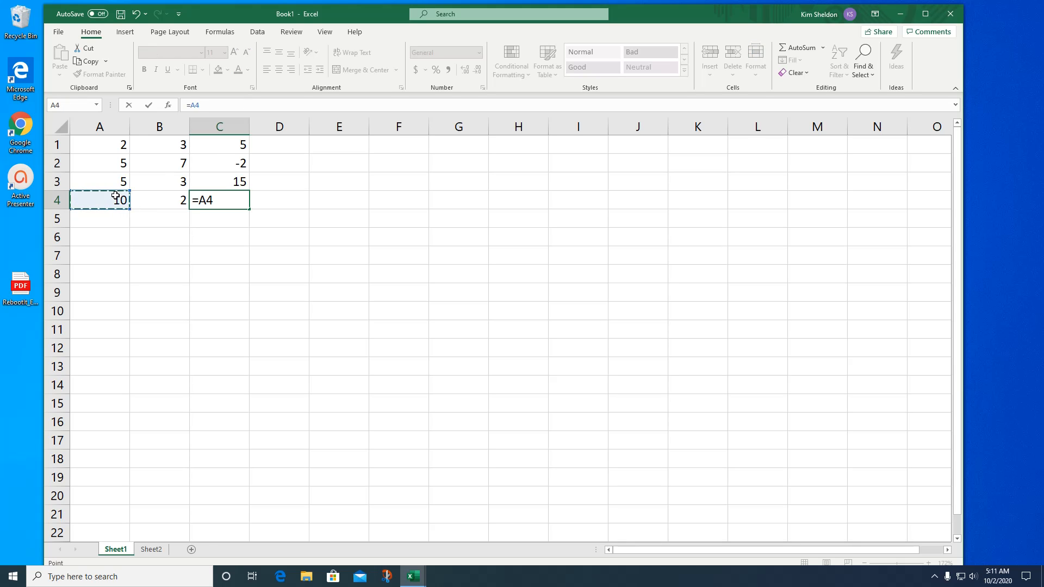
type("/")
left_click(161, 203)
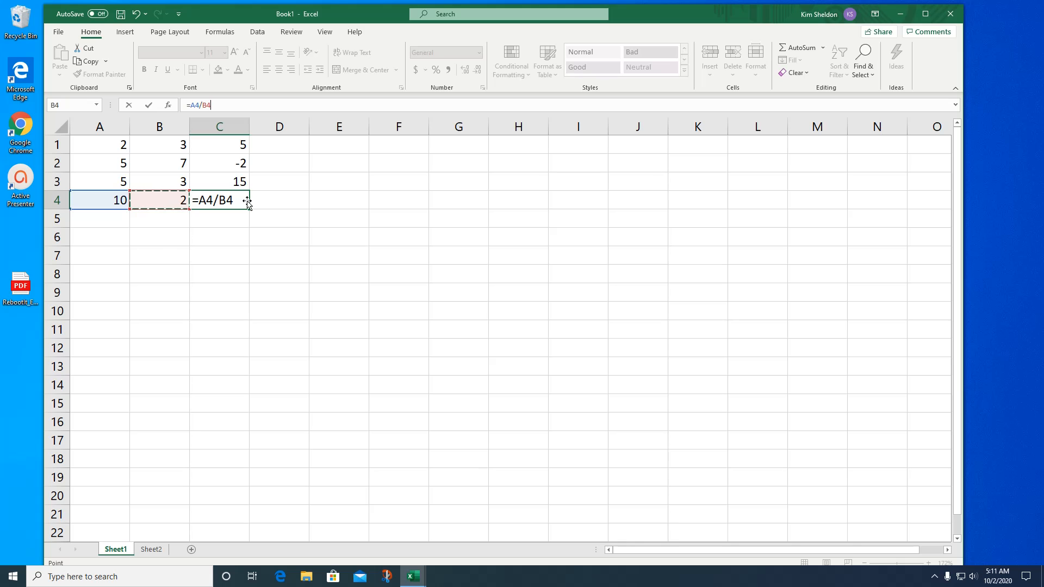
key("Return")
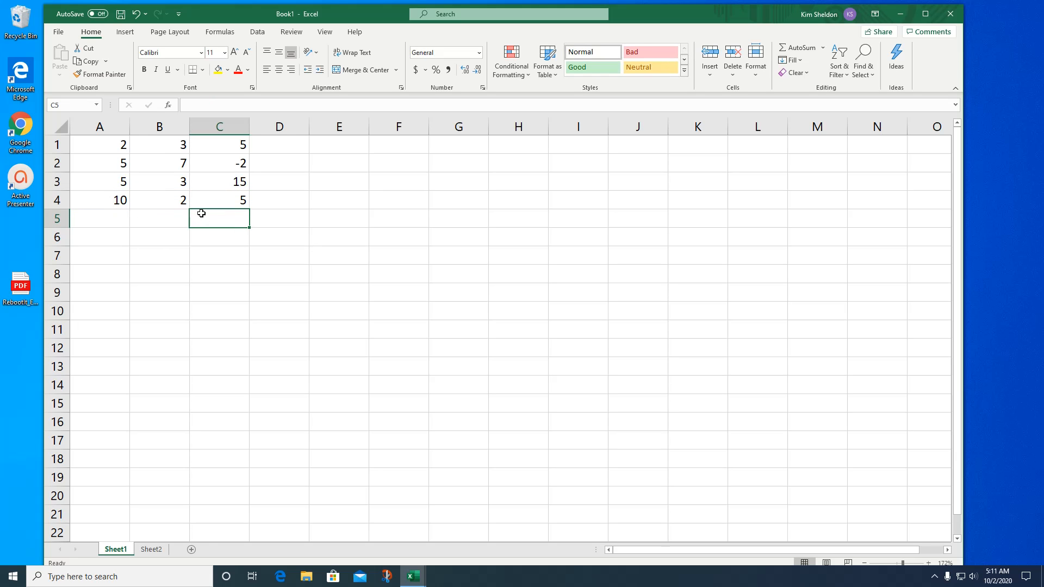
- Change the dividend in row 4 by setting cell A4 to 30
left_click(119, 205)
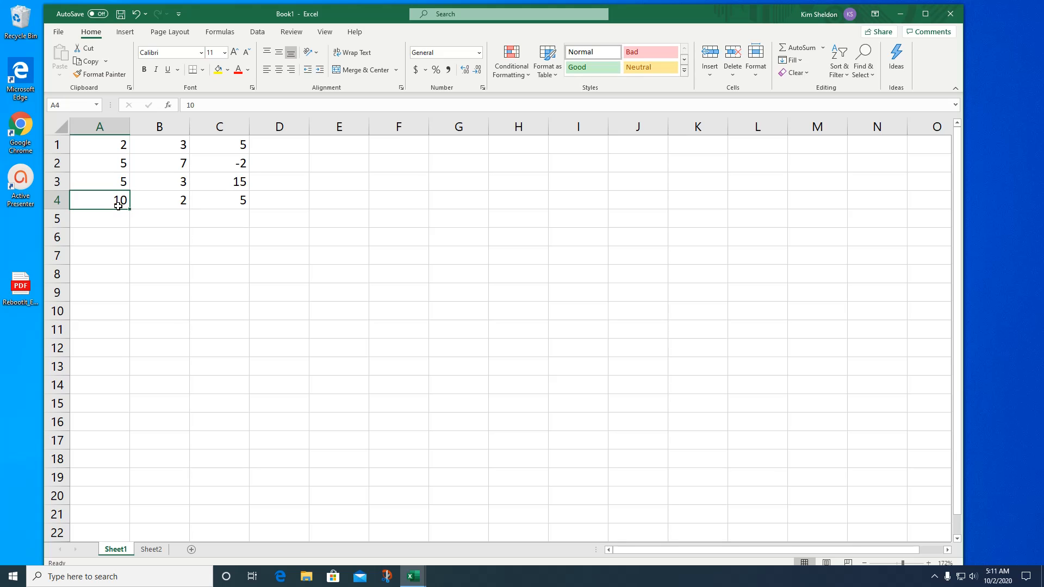
type("30")
key("Return")
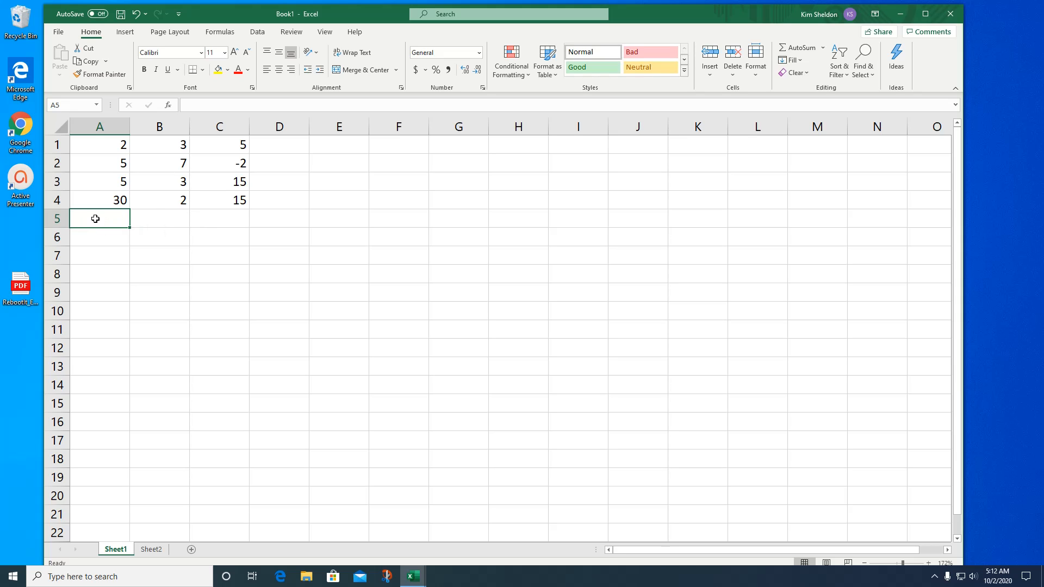
- Total column A in cell A5 with a SUM function listing A1, A2, A3 and A4 as separate comma-separated references
type("=")
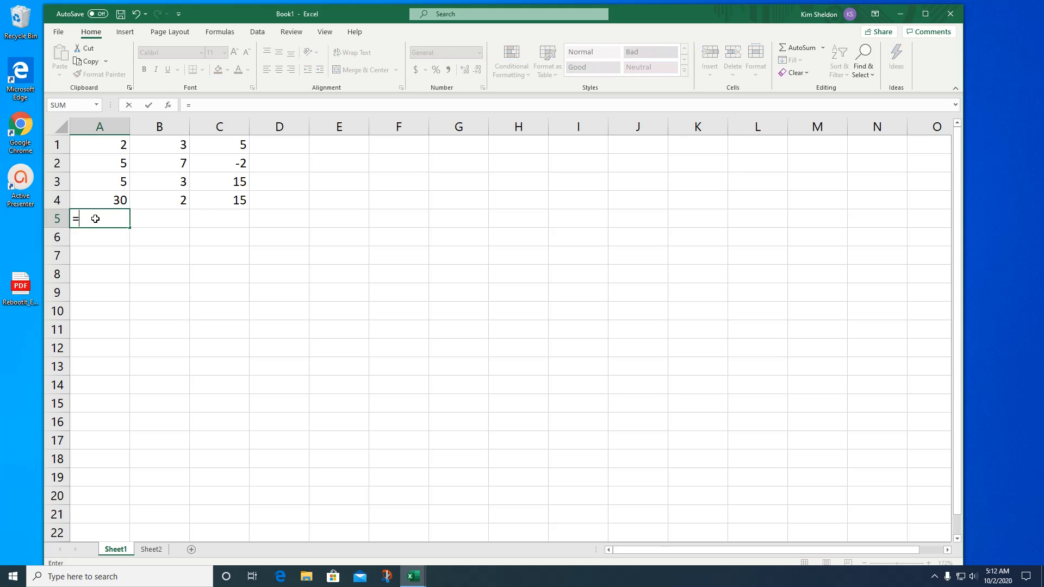
left_click(205, 107)
type("SUM")
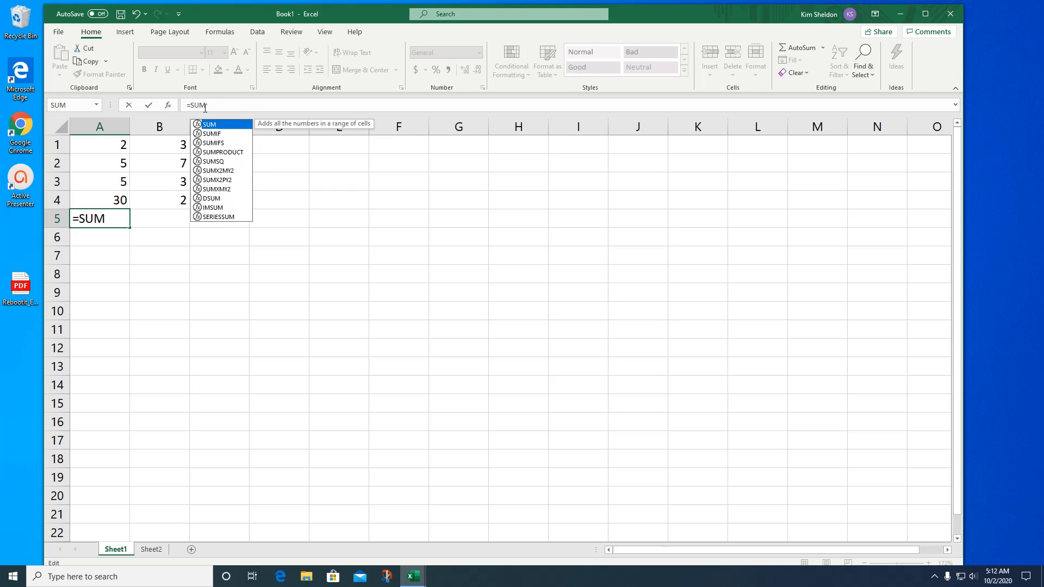
type("(")
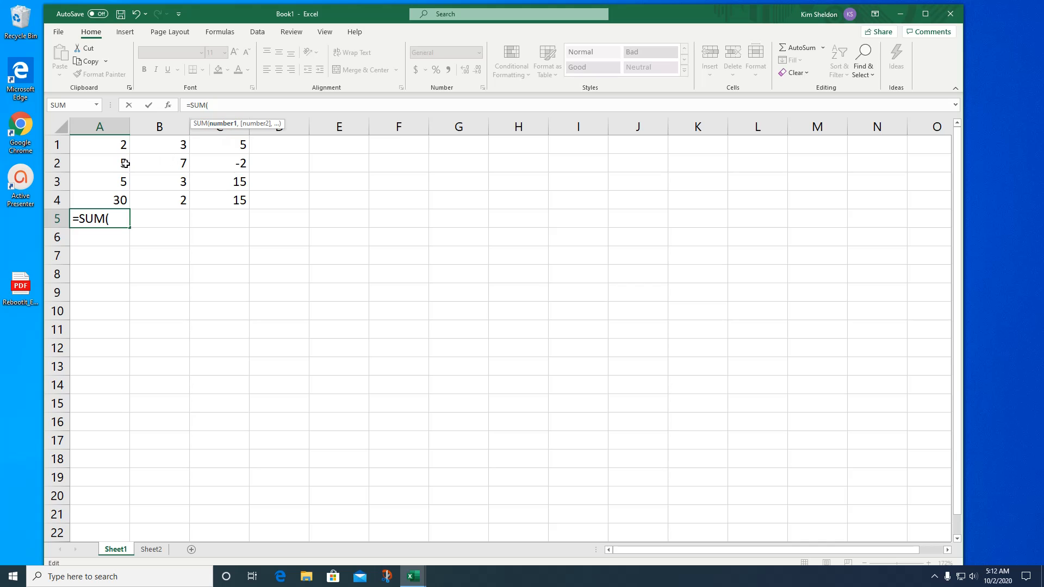
left_click(110, 143)
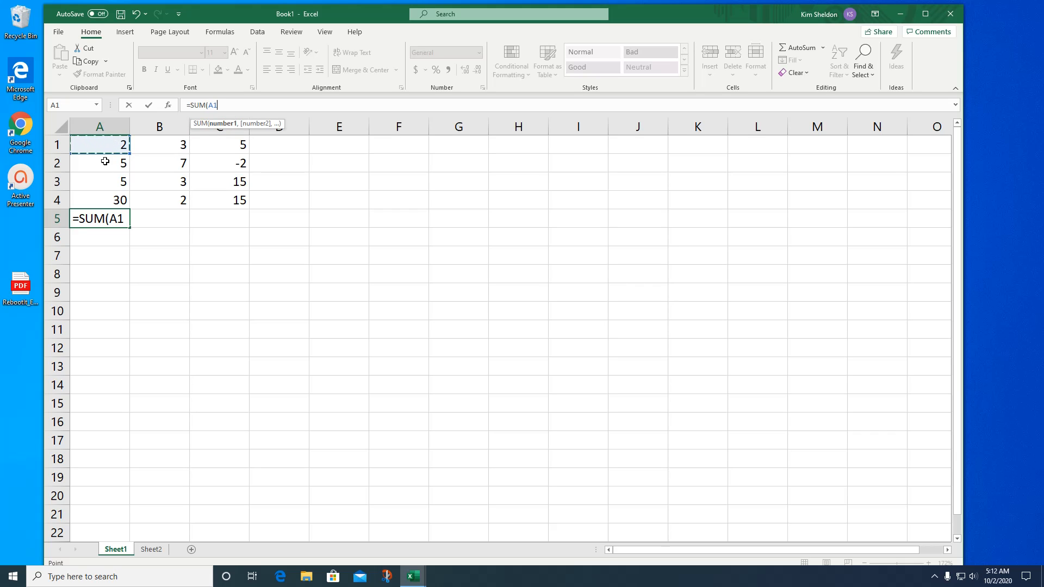
type(",")
left_click(99, 166)
type(",")
left_click(100, 185)
type(",")
left_click(98, 202)
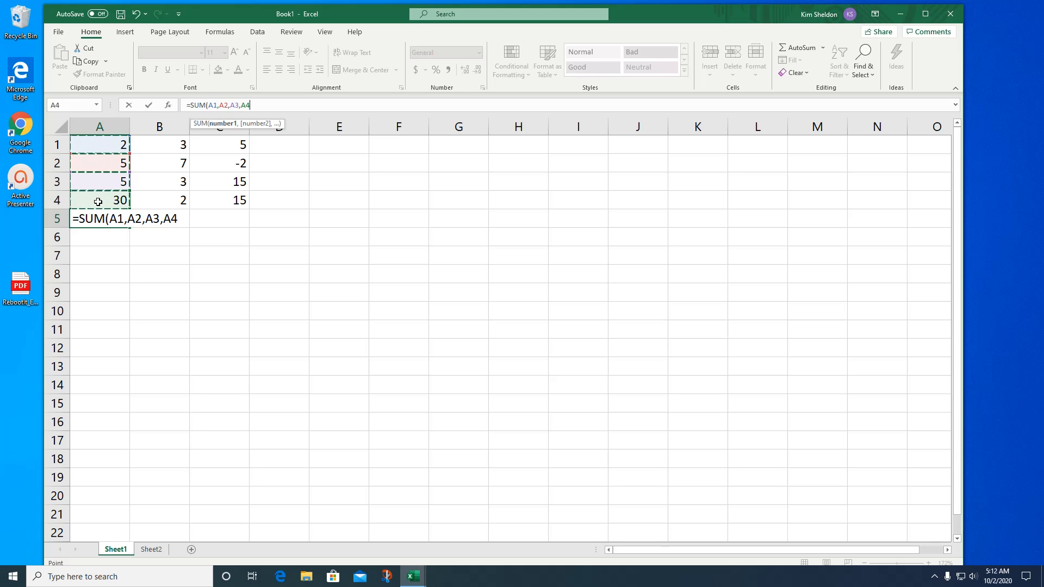
key("Return")
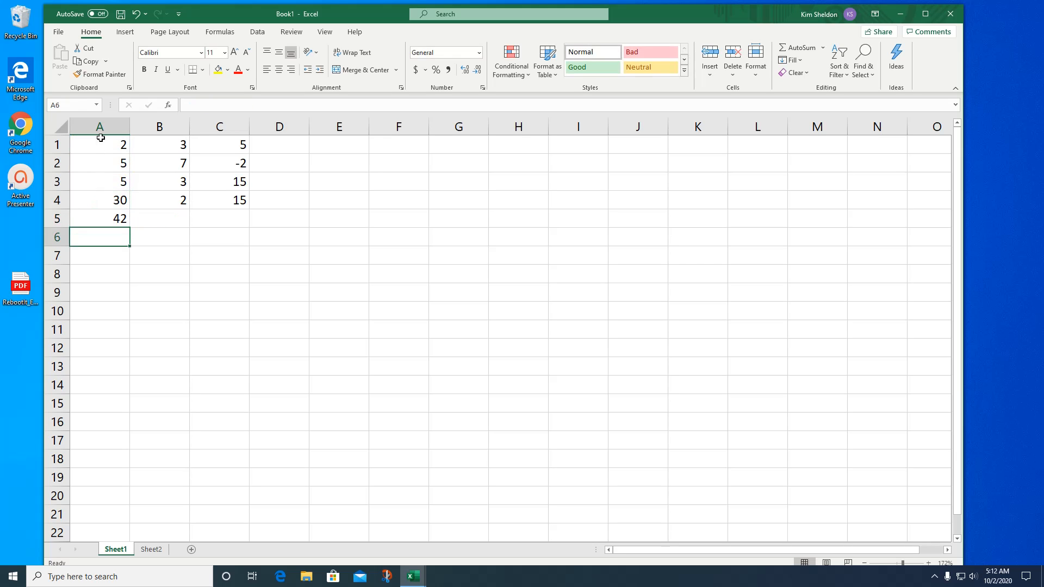
- Total column B in cell B5 with a SUM function over the range B1:B4
left_click(157, 221)
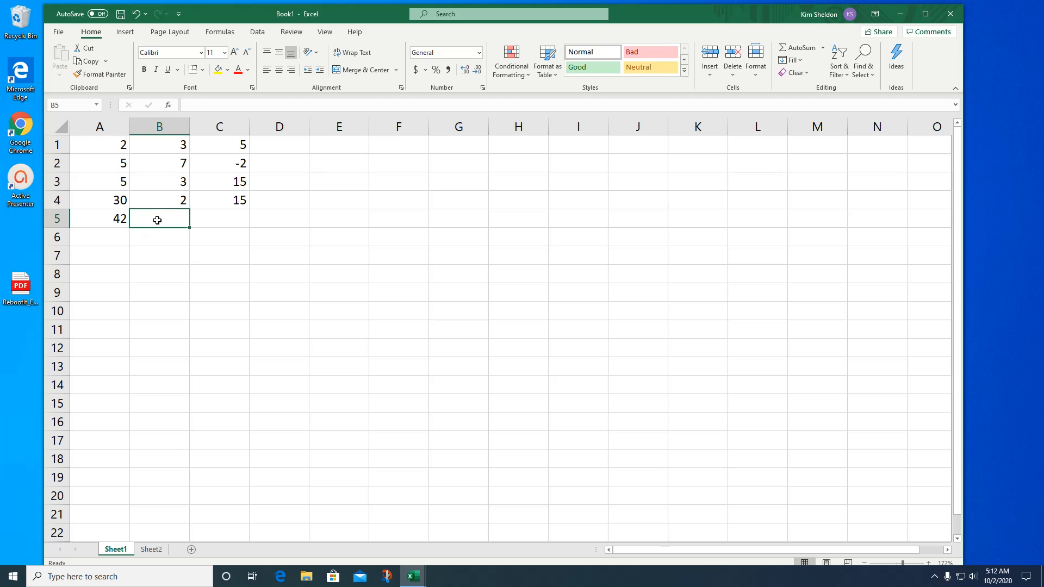
left_click(187, 104)
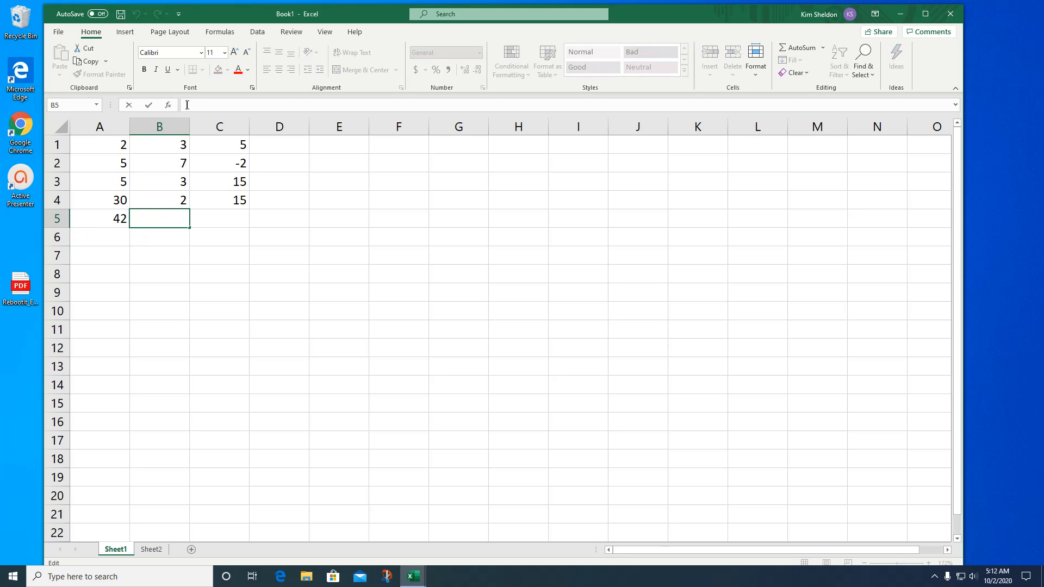
type("=SUM(")
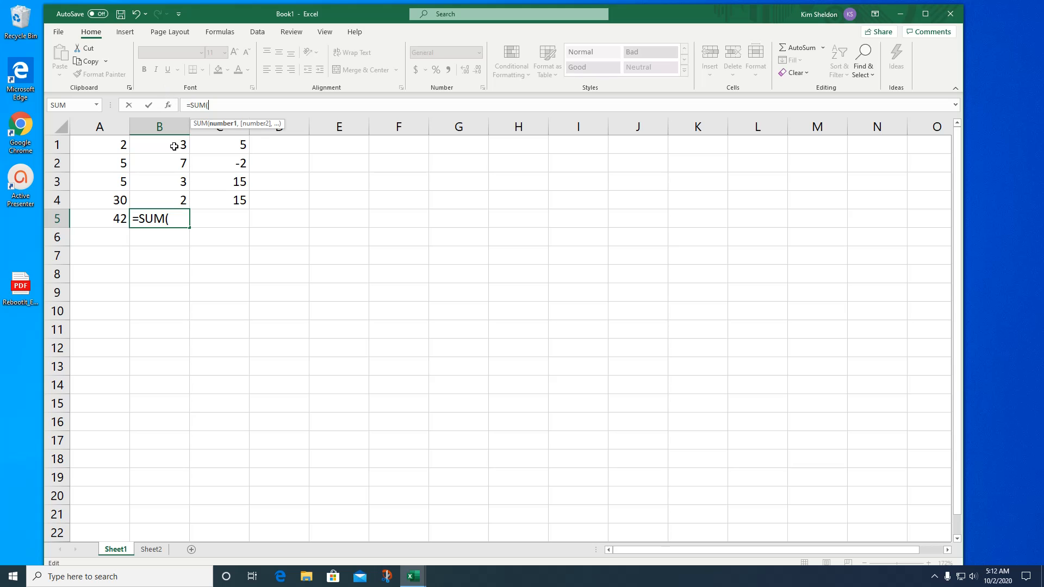
left_click_drag(174, 144, 174, 199)
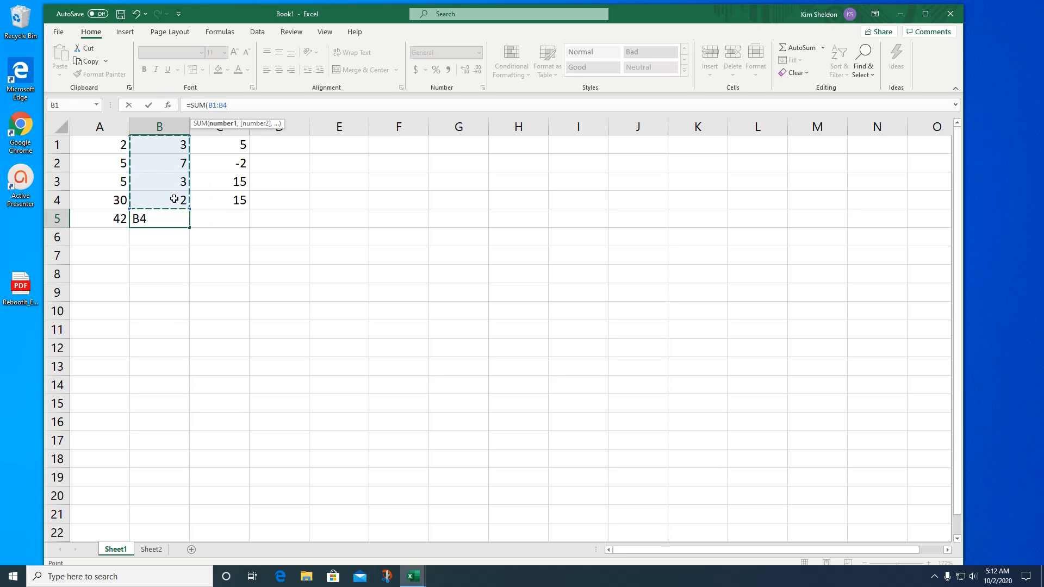
key("Return")
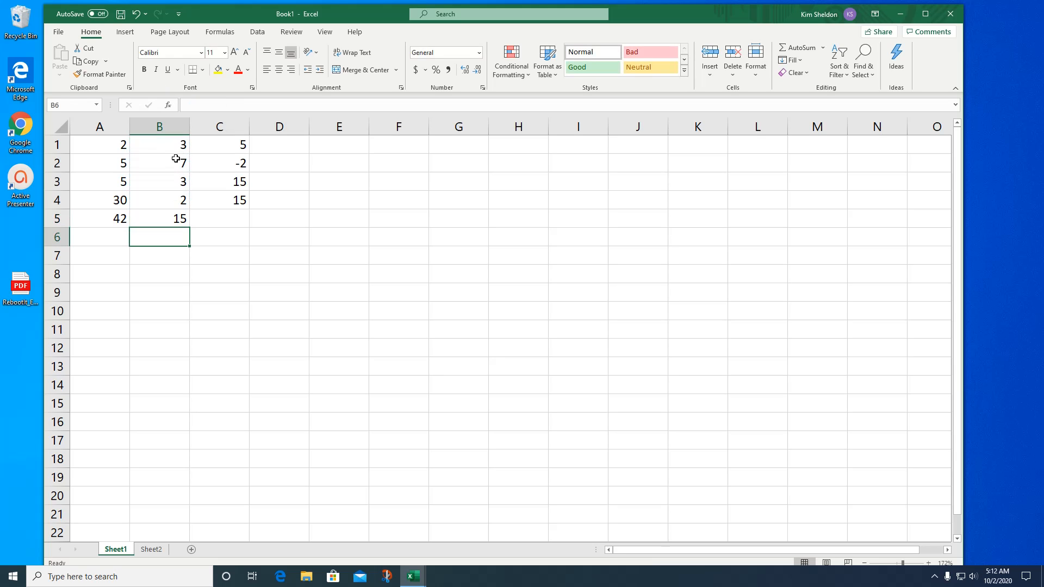
- Total column C in cell C5 by applying AutoSum to the range C1:C5
left_click(242, 146)
left_click_drag(242, 146, 239, 216)
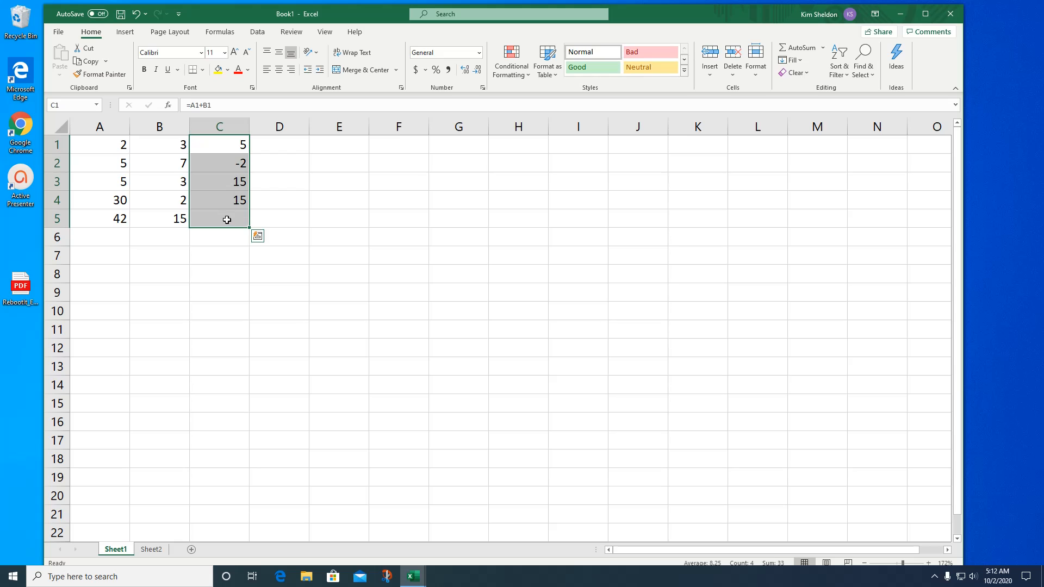
left_click(794, 49)
left_click(295, 180)
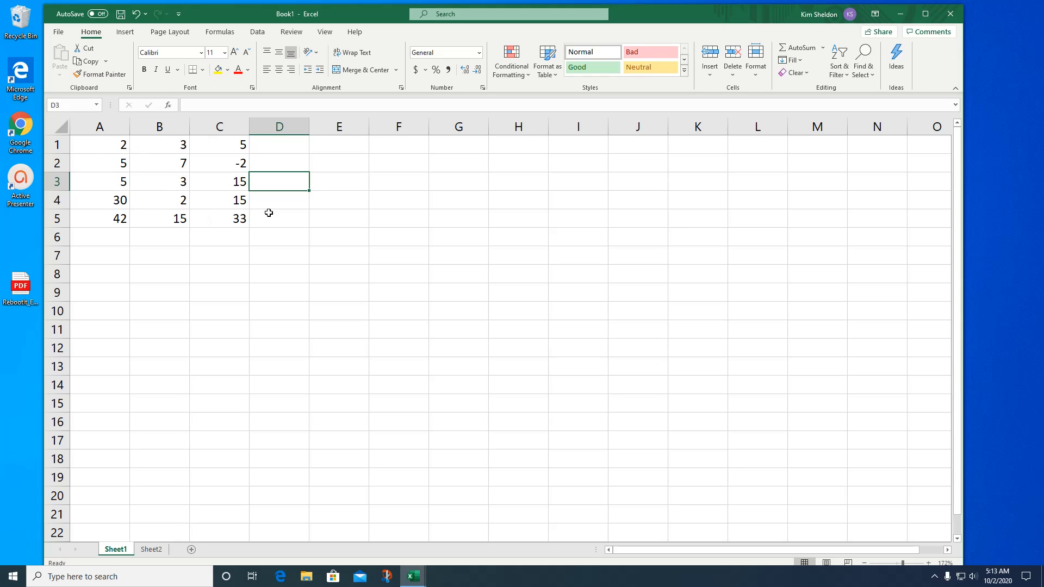
- Enter a SUM function in cell E3 that adds the three ranges A1:A5, B1:B5 and C1:C5
left_click(330, 182)
type("=SUM")
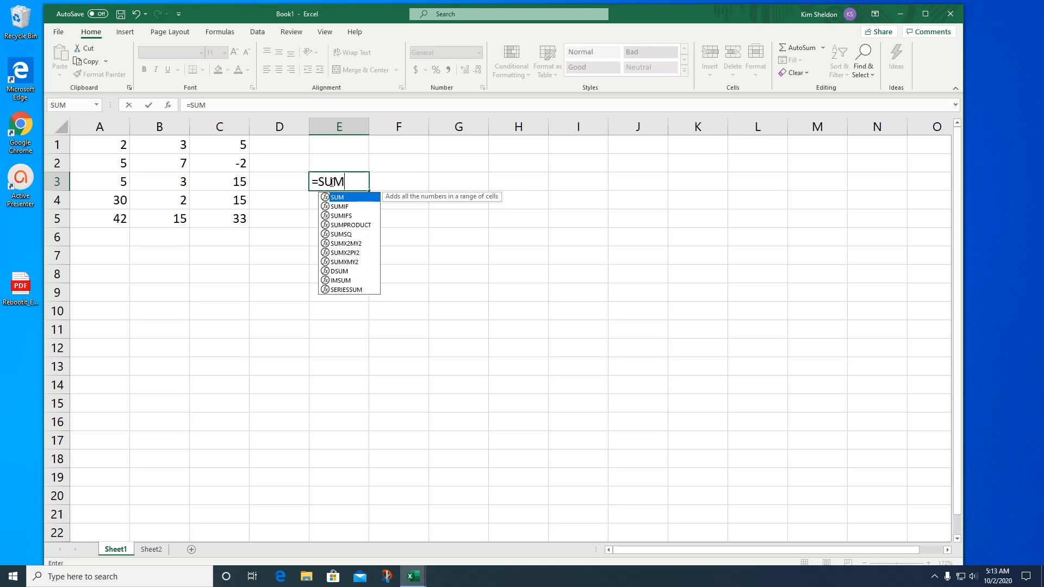
type("(")
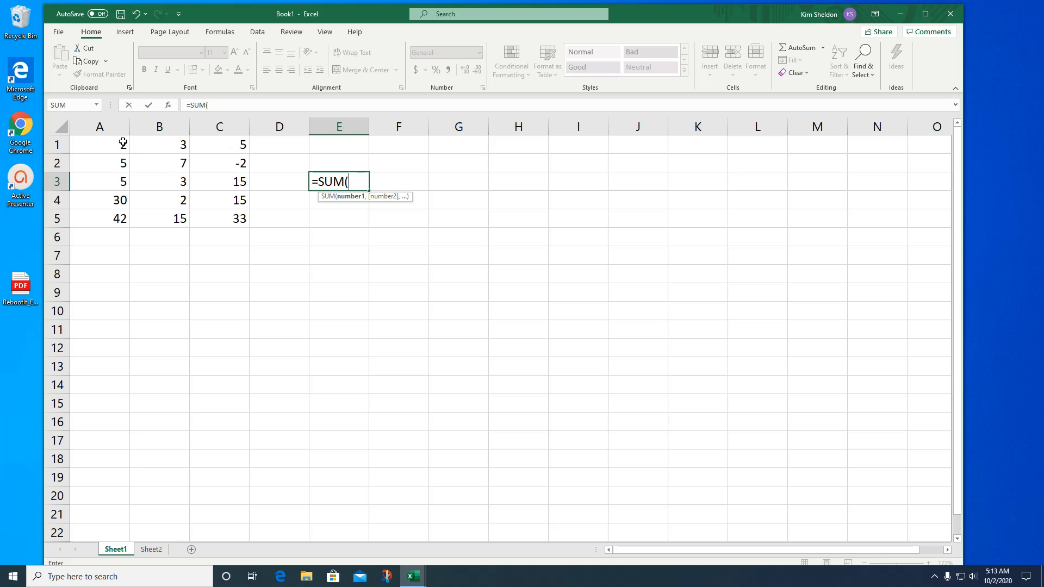
left_click_drag(122, 143, 122, 212)
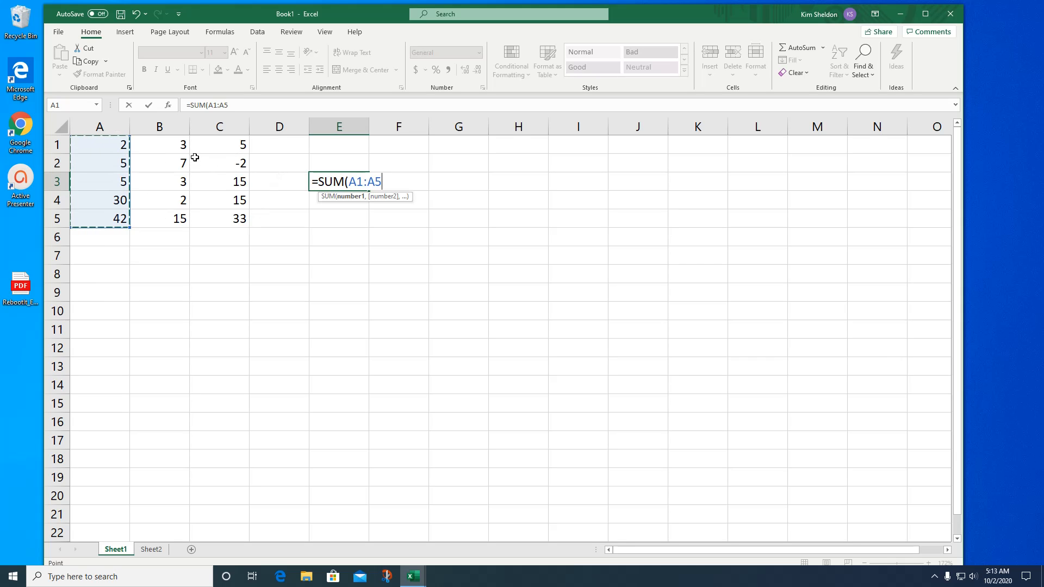
type(",")
left_click_drag(178, 143, 177, 217)
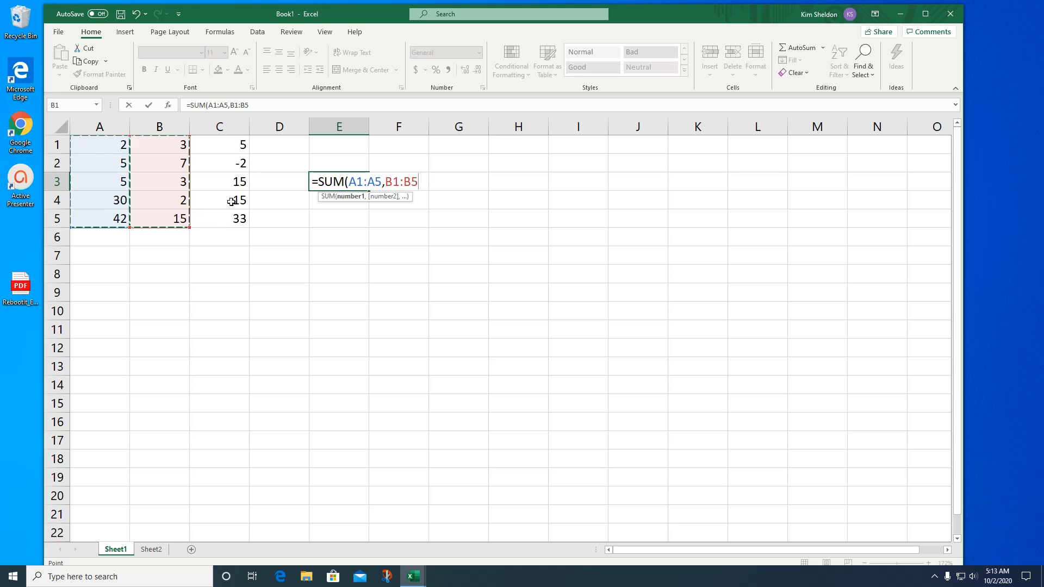
type(",")
left_click_drag(228, 145, 232, 215)
key("Return")
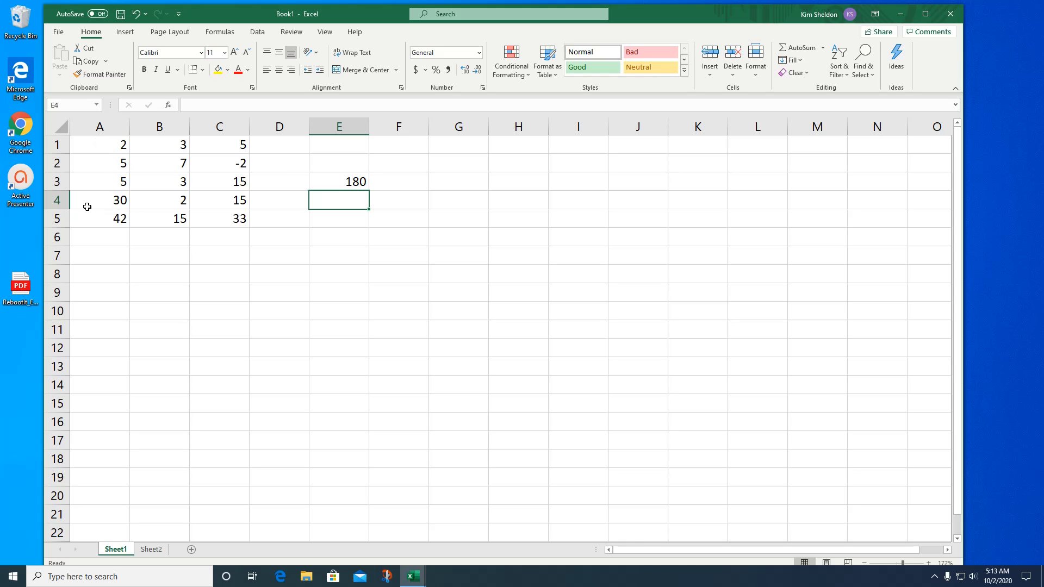
- Count the numeric cells of column A in cell A6 with a COUNT function over the range A1:A5
left_click(89, 239)
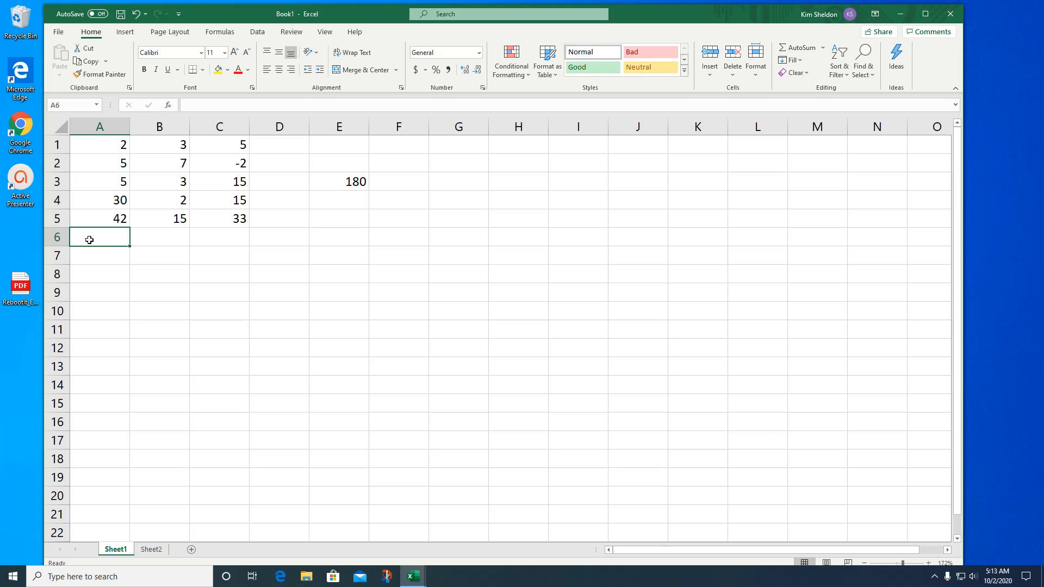
type("=")
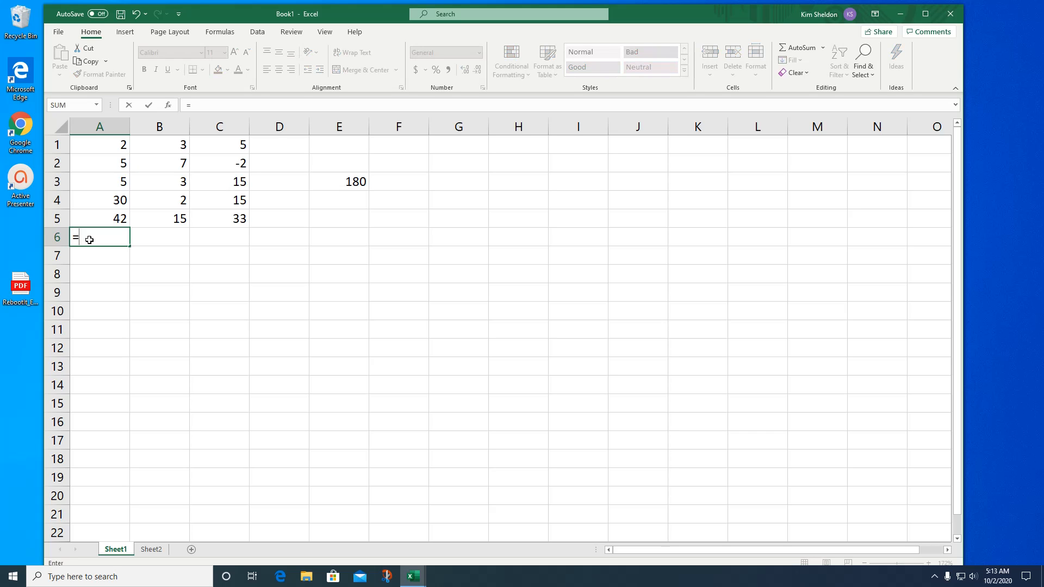
type("COUNT")
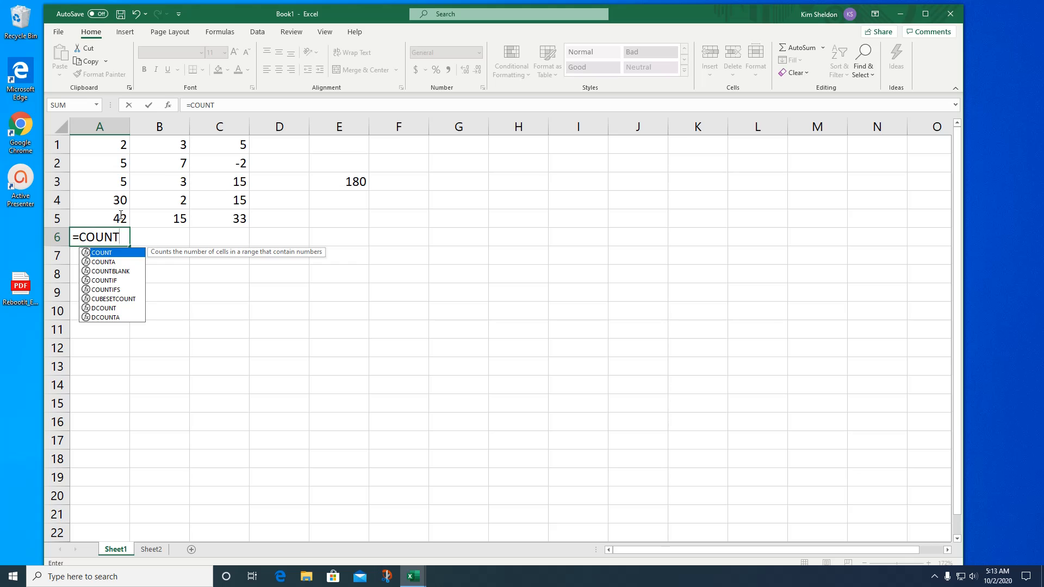
left_click(219, 104)
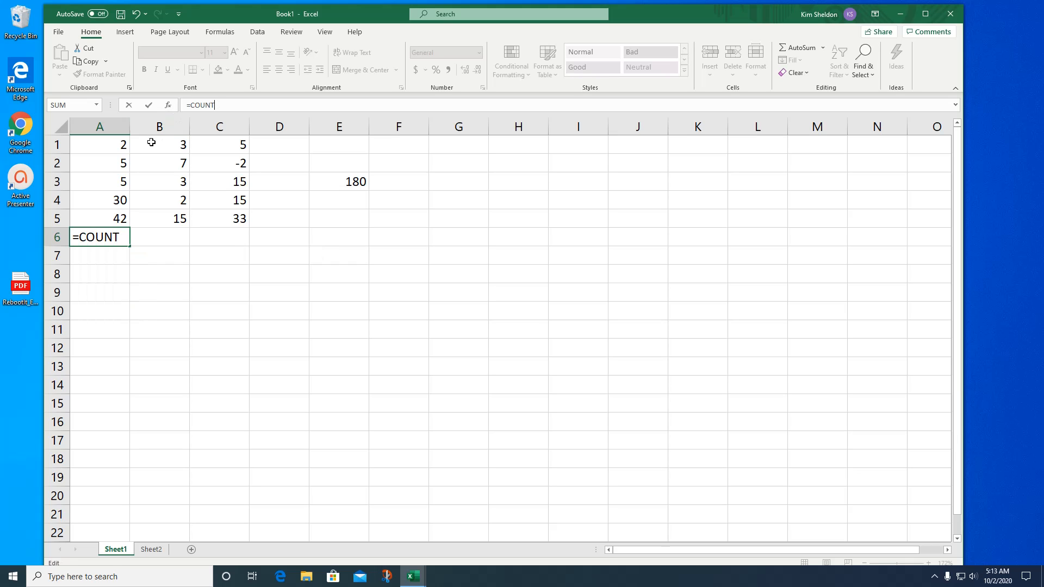
type("(")
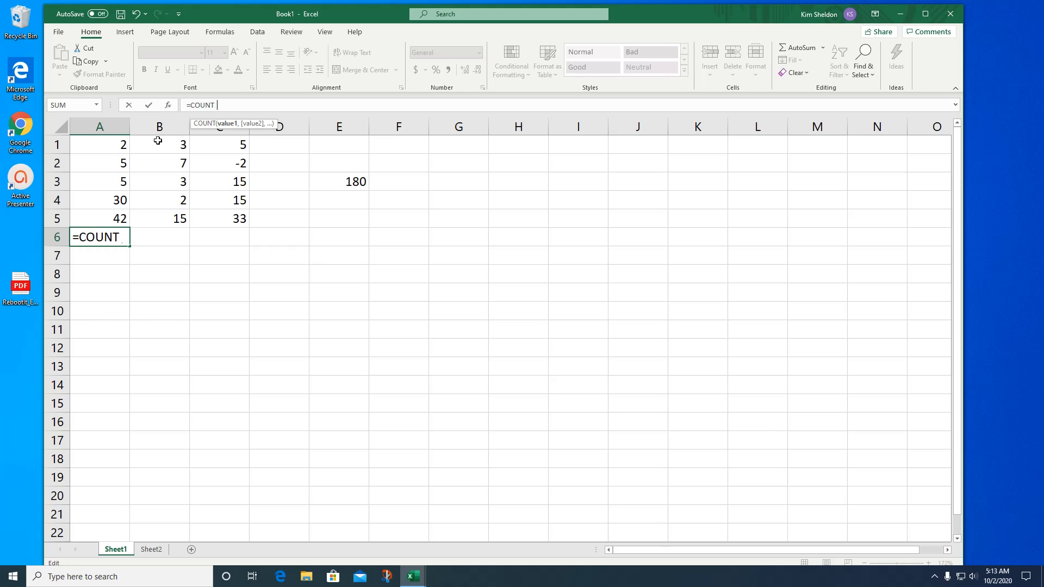
left_click_drag(121, 142, 119, 211)
key("Return")
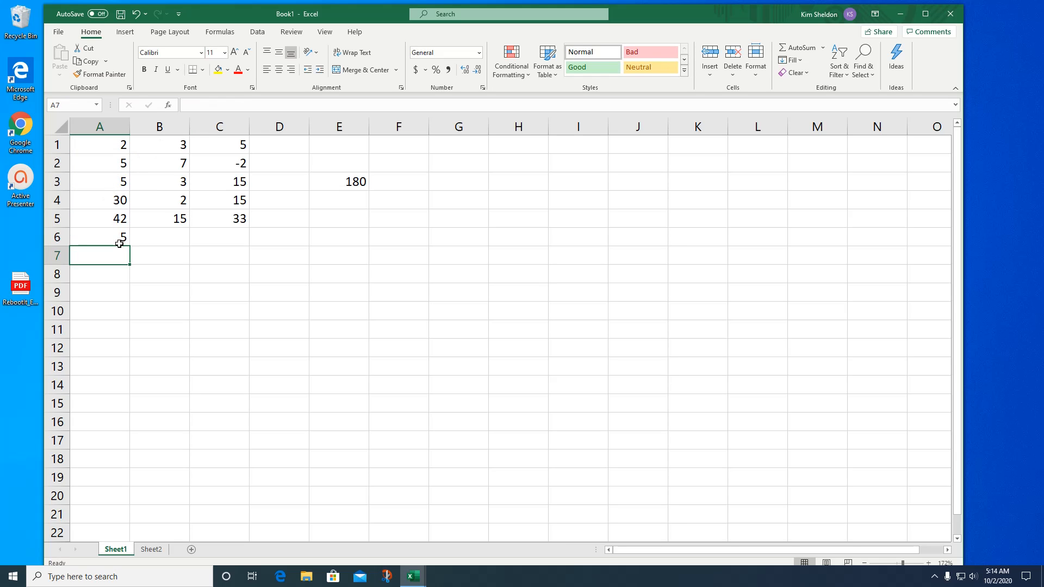
- Enter the word apple in cell B6 below the column B total
left_click(172, 239)
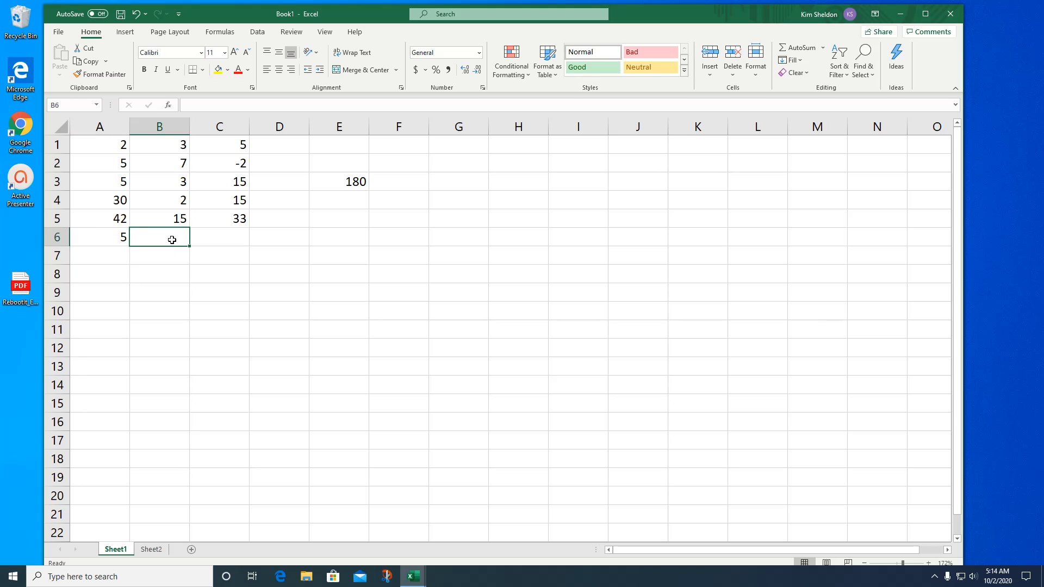
type("apkl")
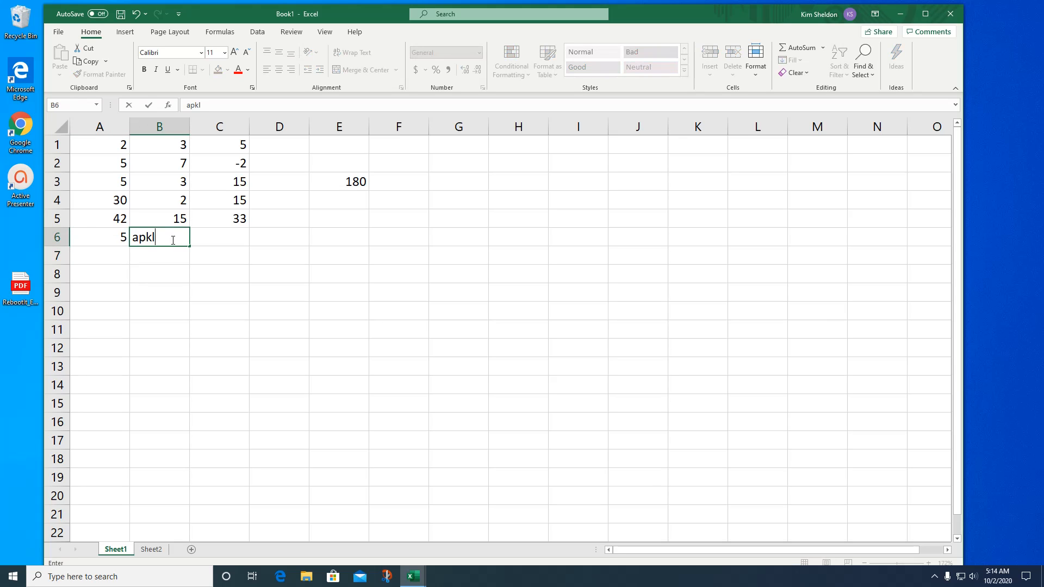
key("BackSpace")
type("ple")
- Count the non-empty cells of column B in cell B7 with a COUNTA function over the range B1:B6
left_click(178, 260)
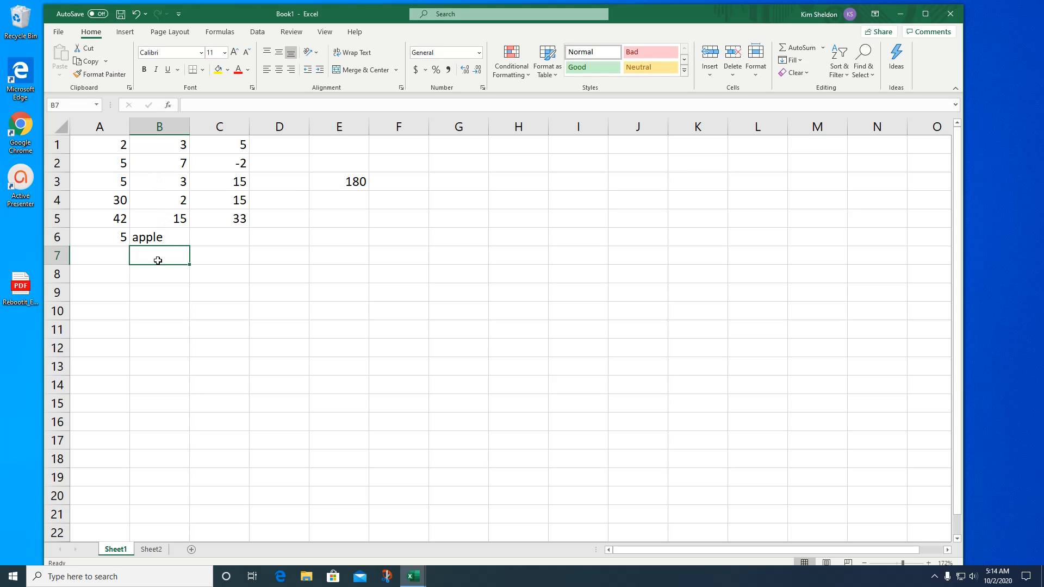
type("=")
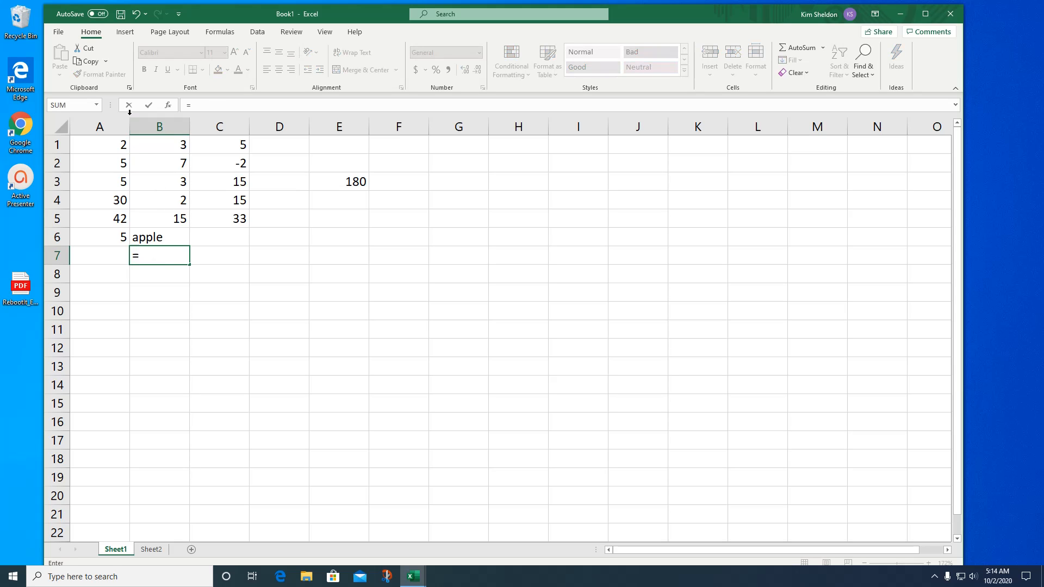
type("COUNT")
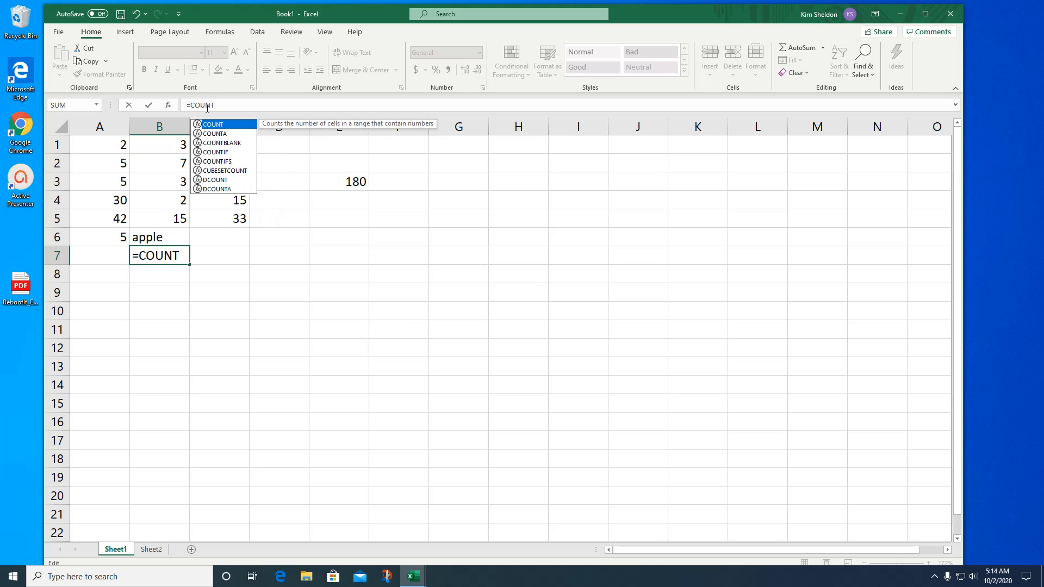
key("Escape")
type("a")
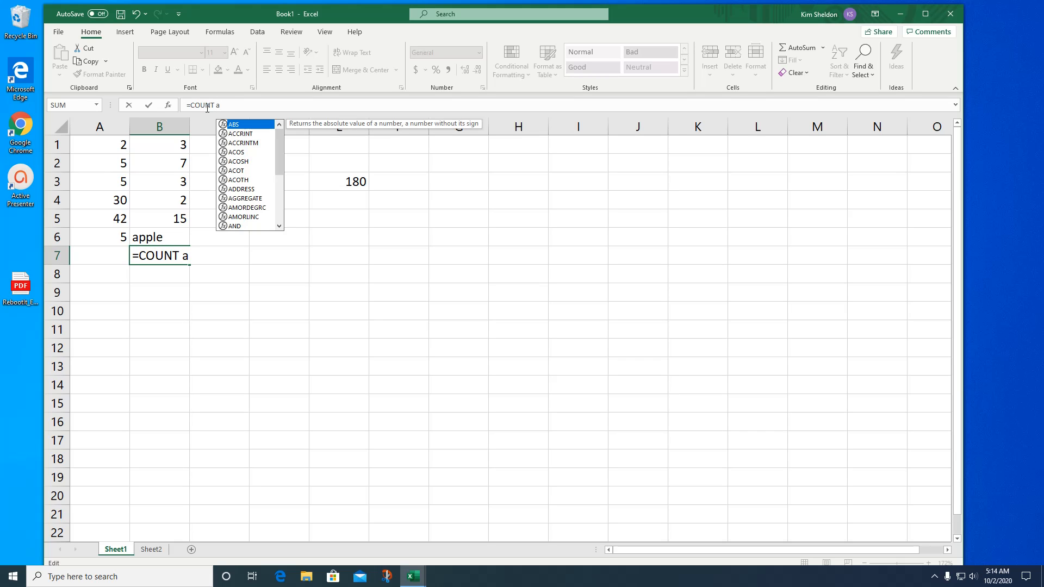
key("BackSpace")
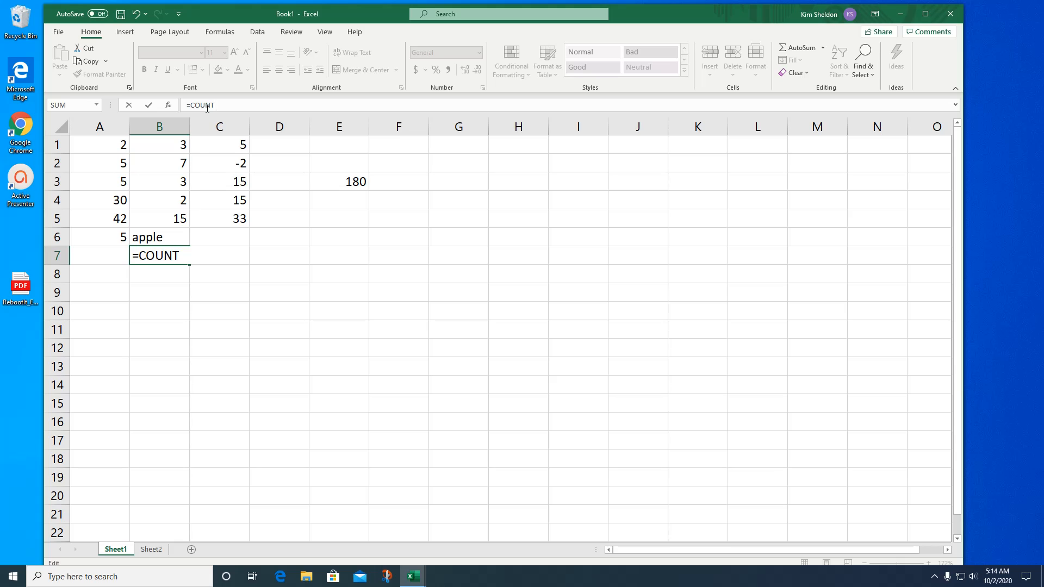
key("BackSpace")
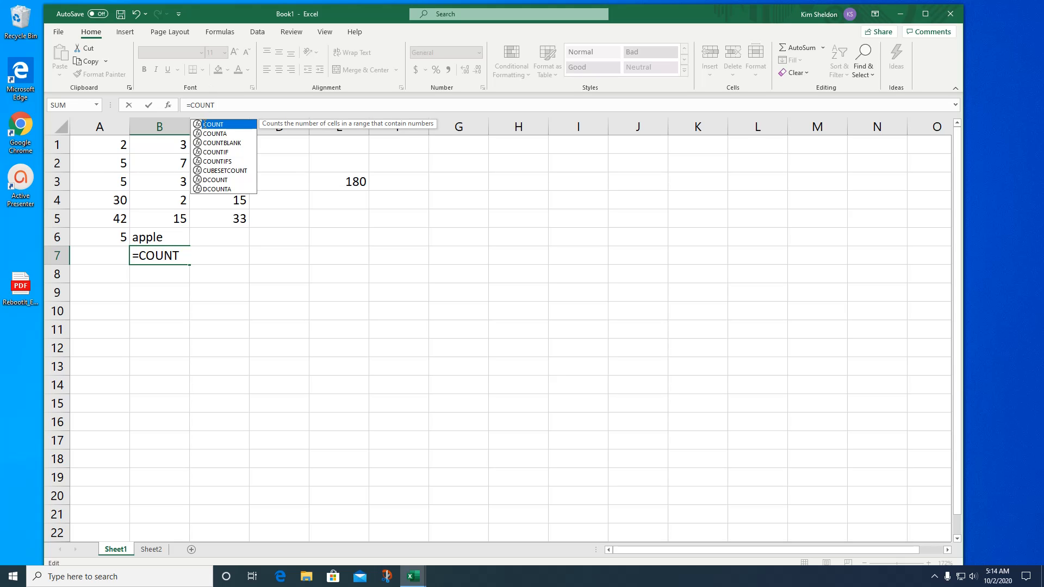
left_click(217, 133)
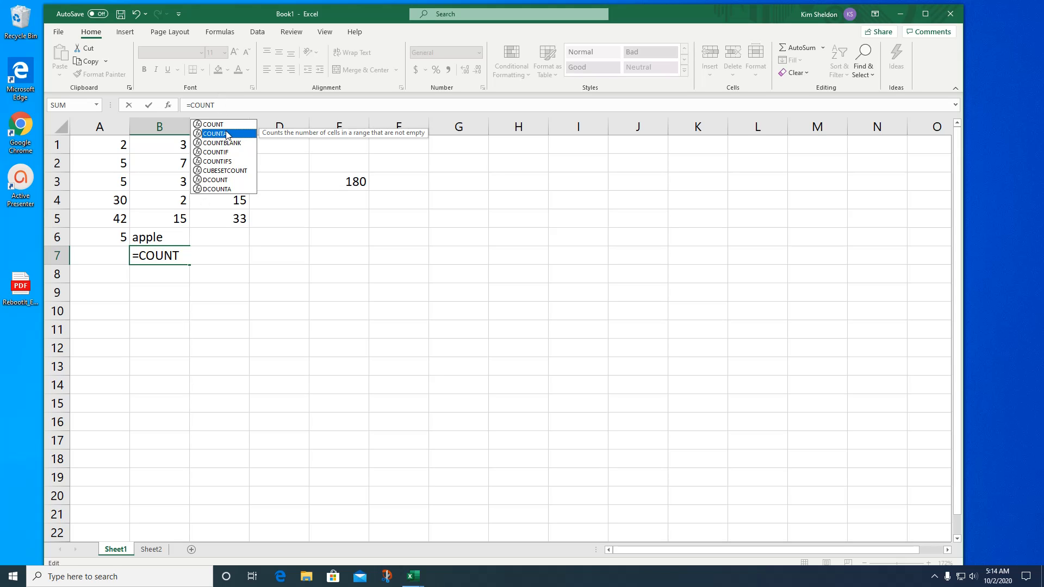
left_click(230, 107)
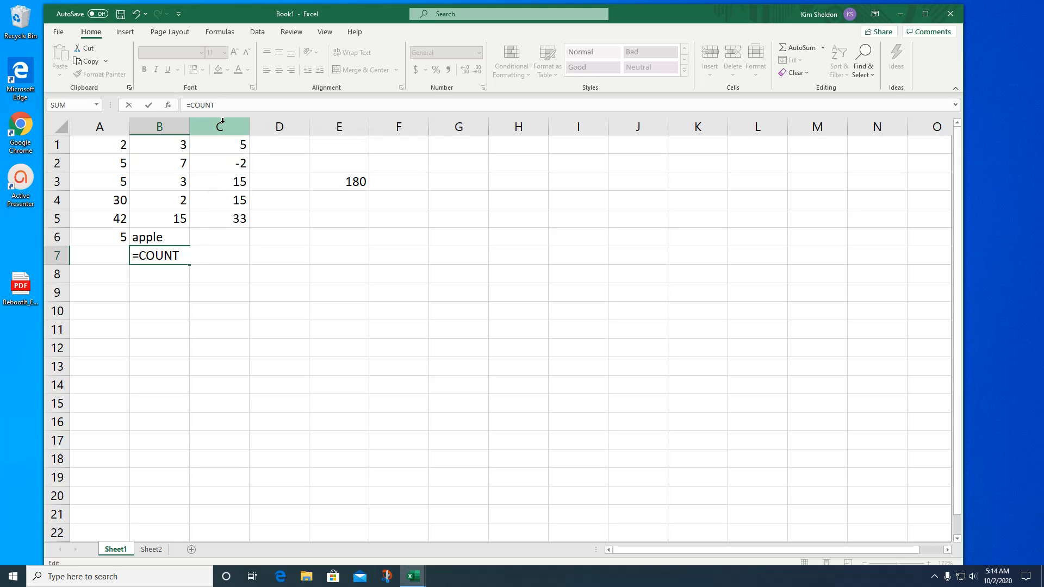
type("A")
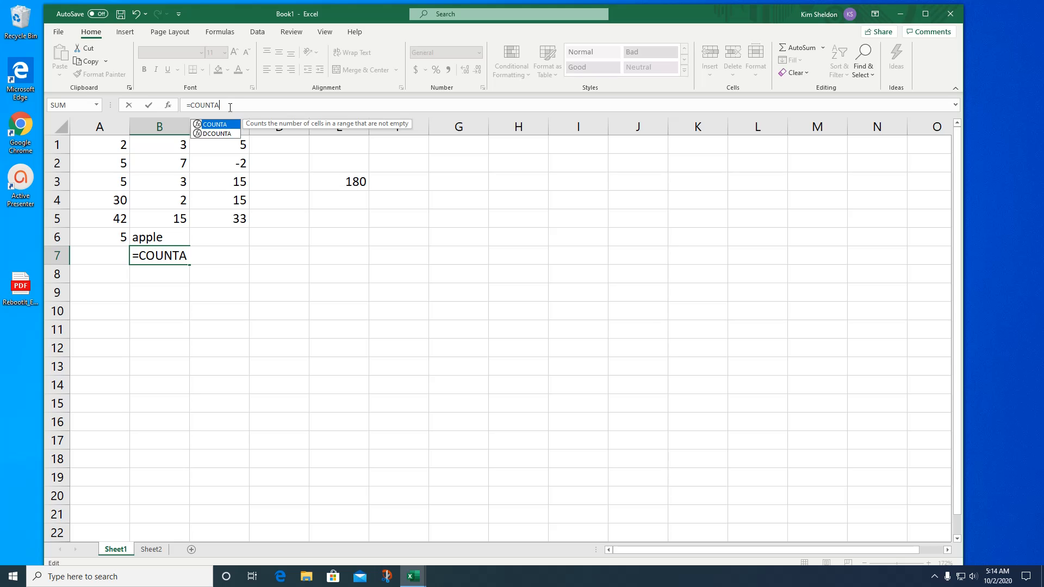
type("(")
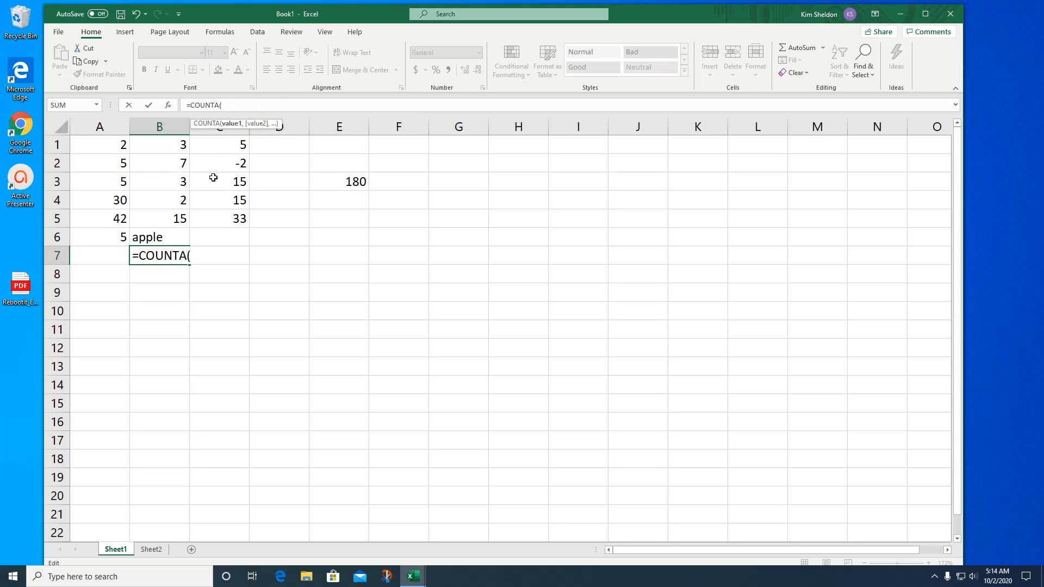
left_click(171, 153)
left_click_drag(170, 232, 171, 239)
key("Return")
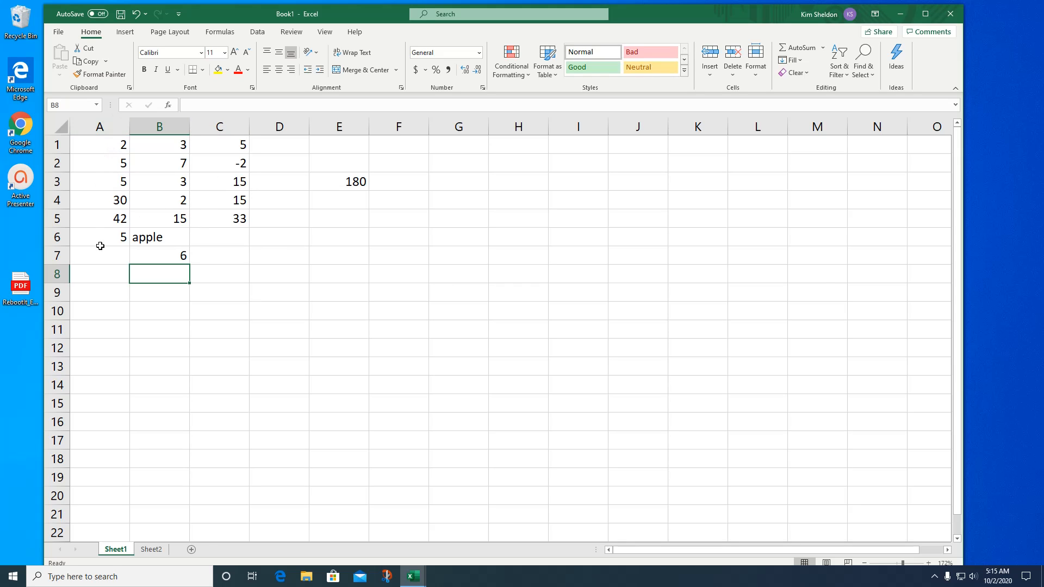
- Find the smallest value of column A in cell A7 with a MIN function over the range A1:A6
left_click(90, 277)
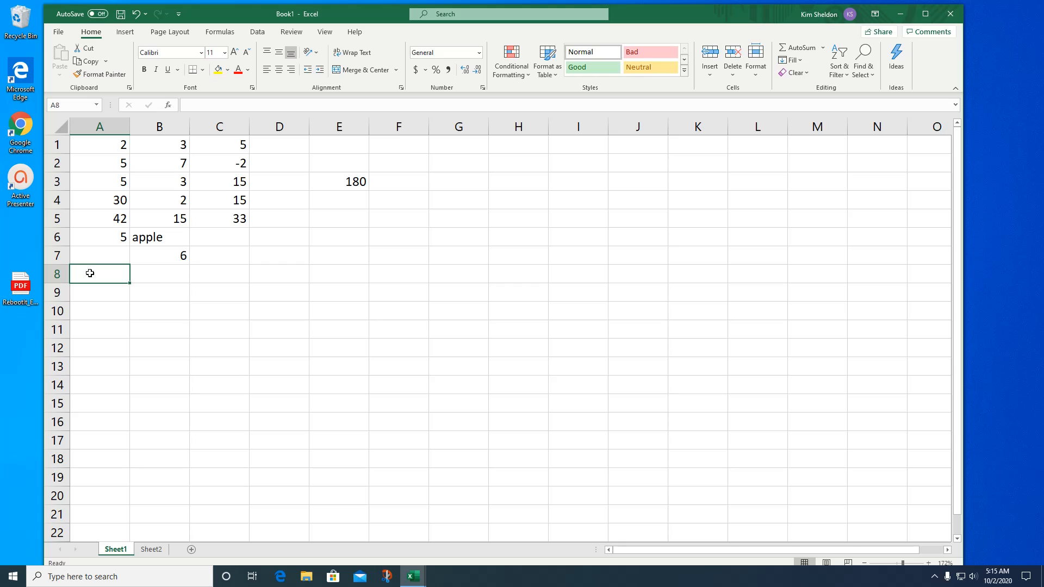
left_click(87, 254)
left_click(192, 105)
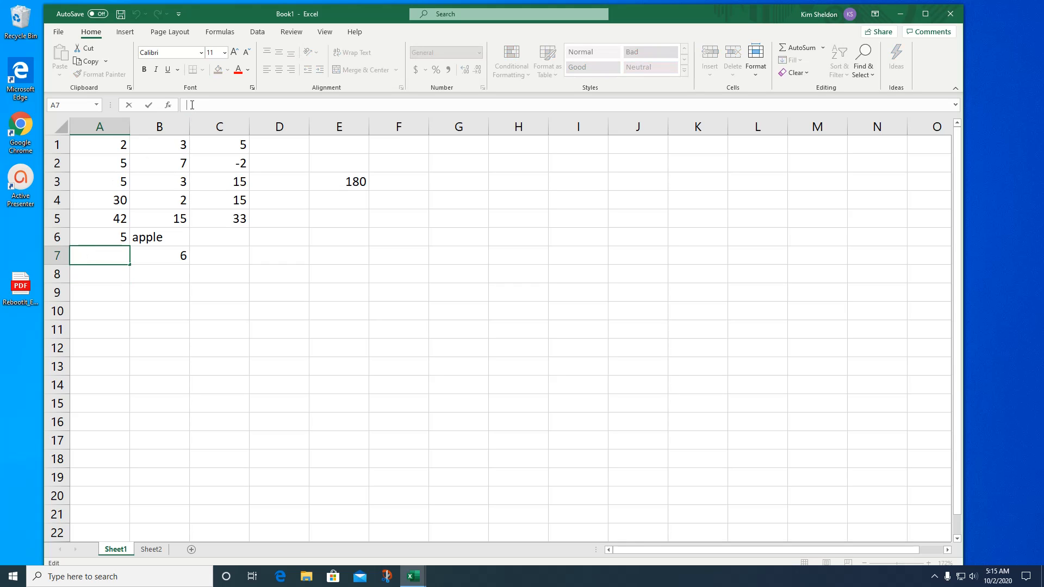
type("=")
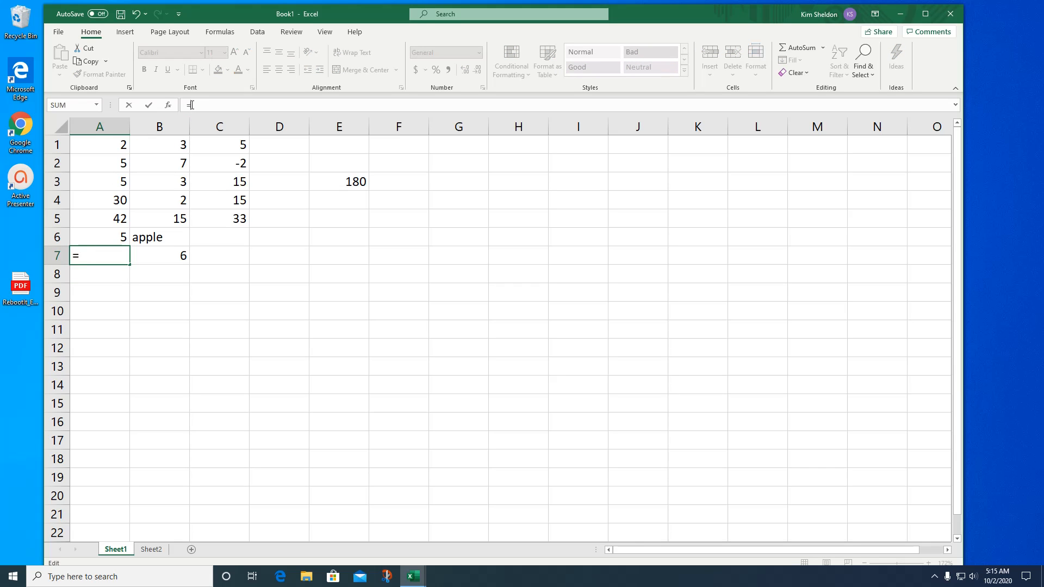
type("M")
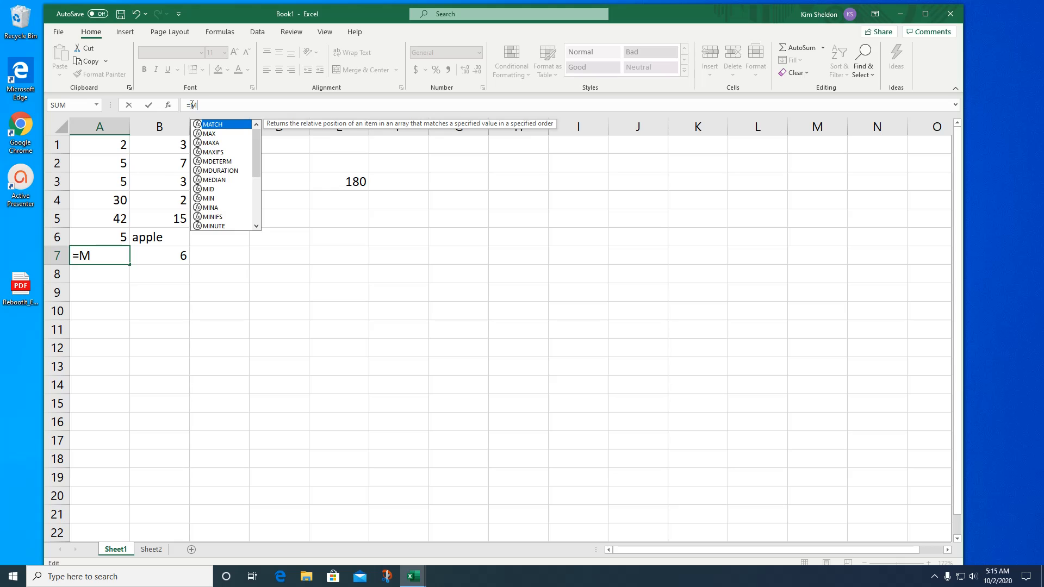
type("in")
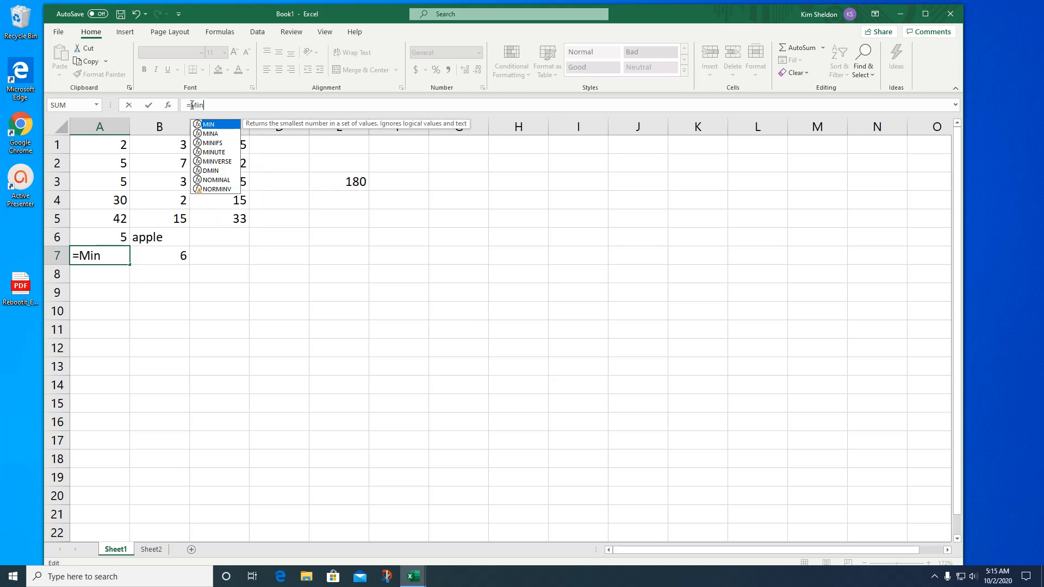
left_click(115, 255)
type("(")
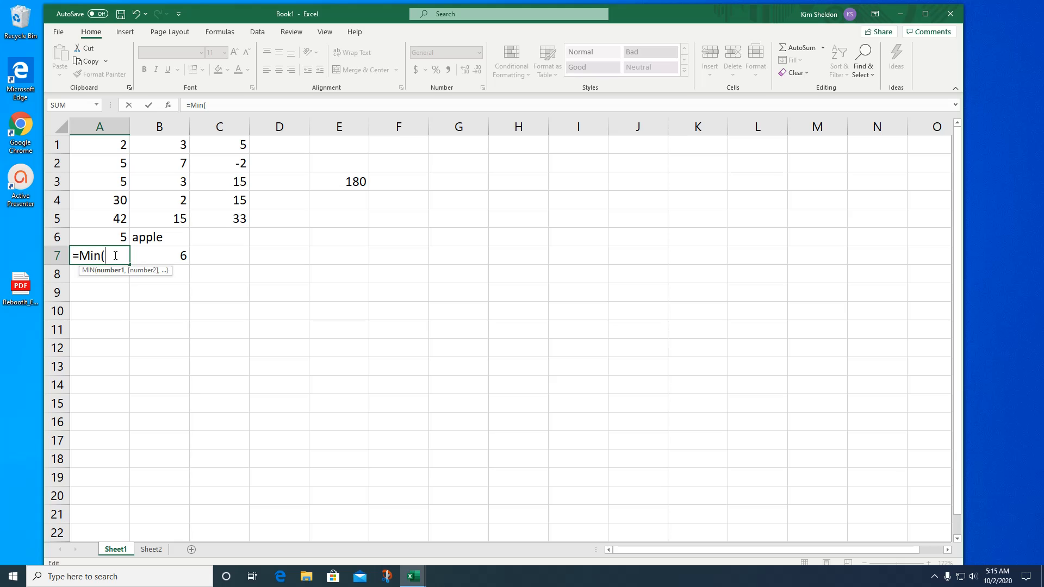
left_click_drag(90, 148, 93, 238)
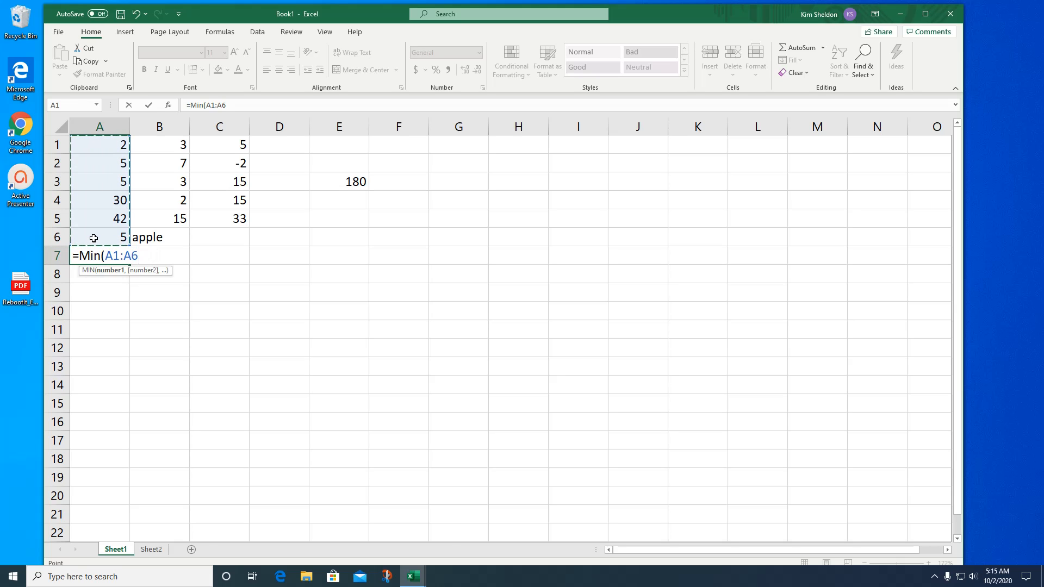
type(")")
key("Return")
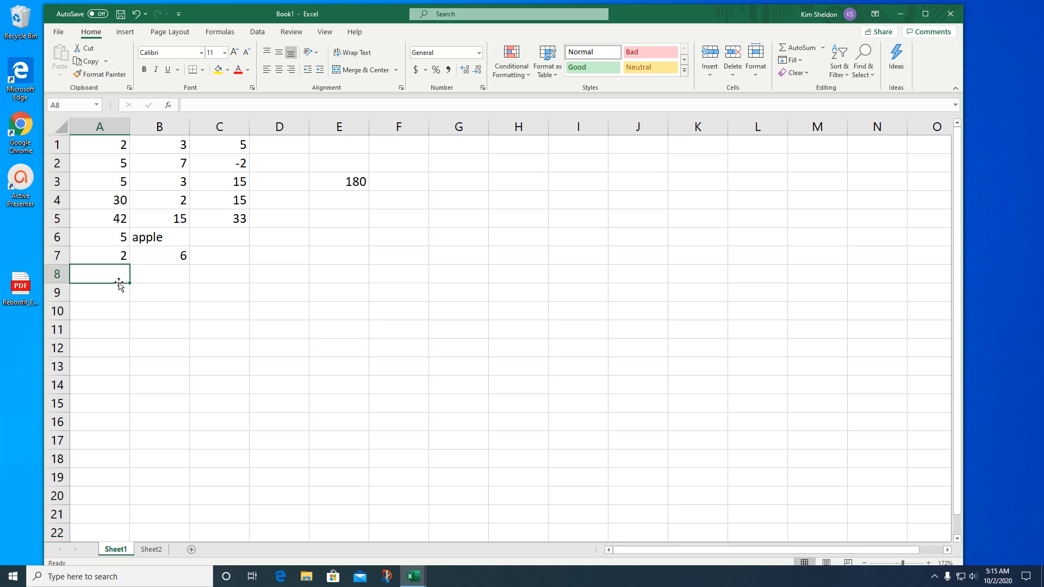
- Find the largest value of column A in cell A8 with a MAX function over the range A1:A7
type("-")
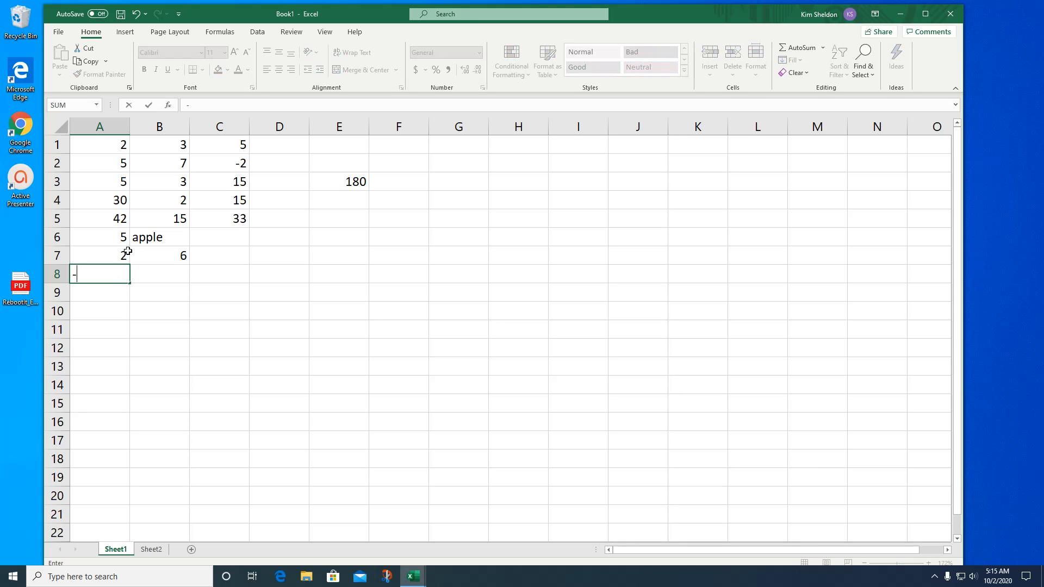
key("Escape")
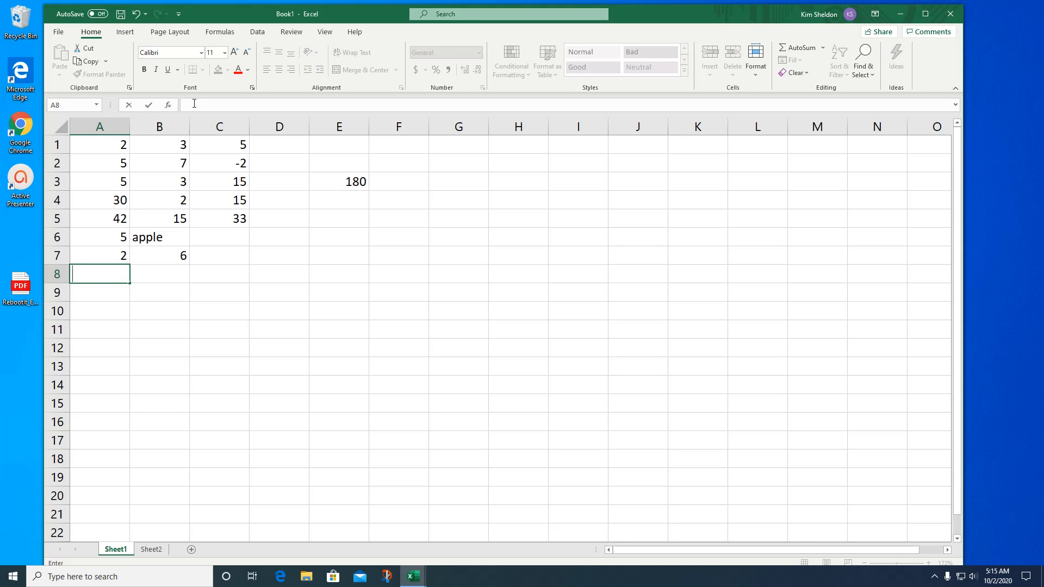
type("=ma")
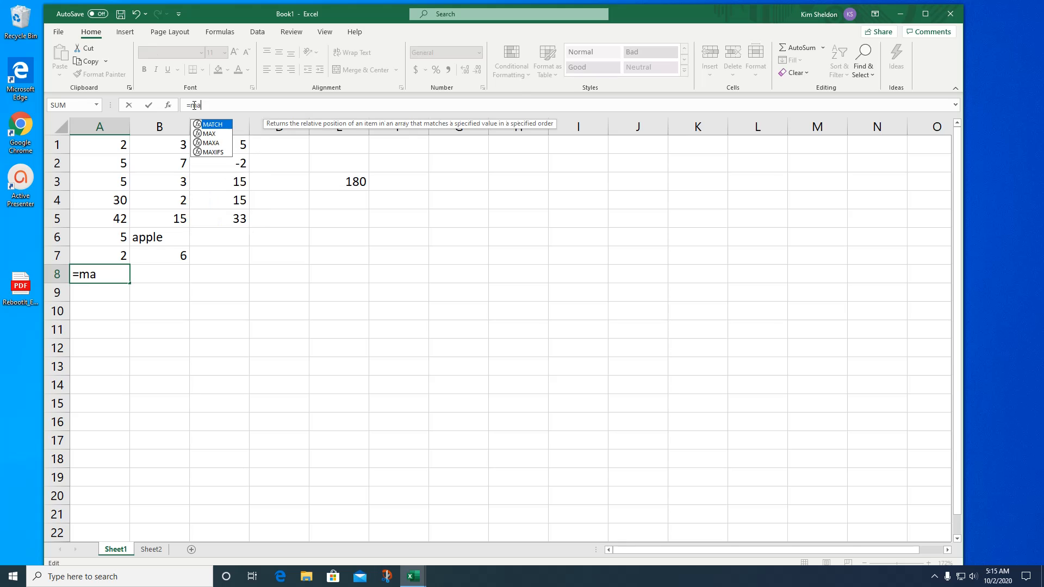
type("x(")
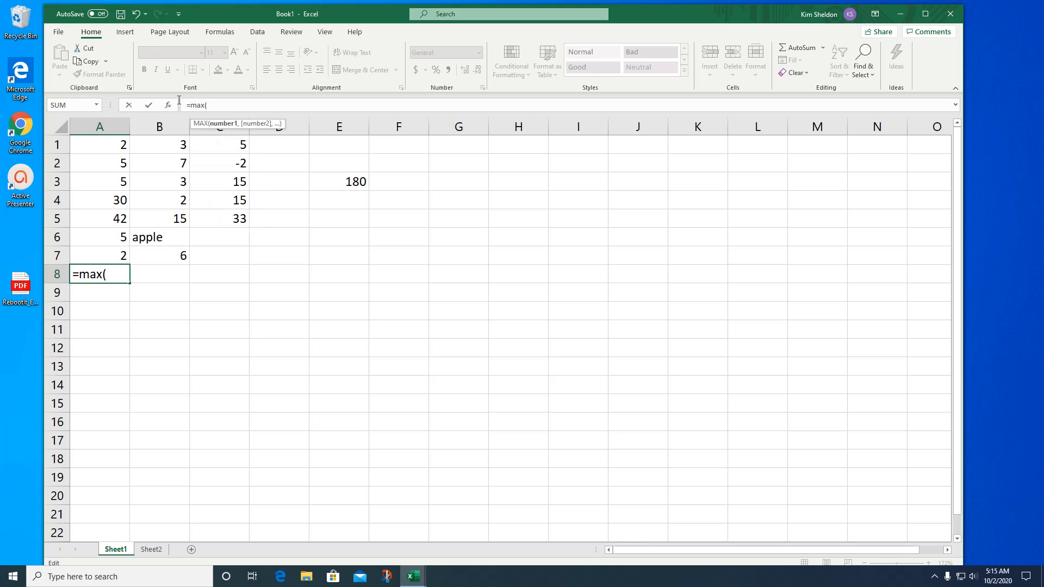
left_click_drag(114, 148, 107, 249)
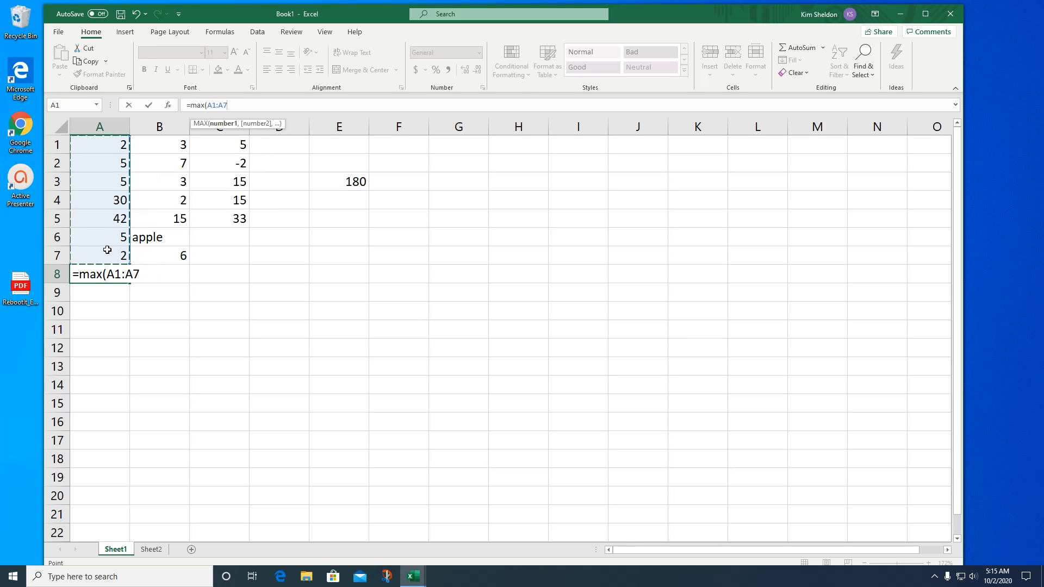
key("Return")
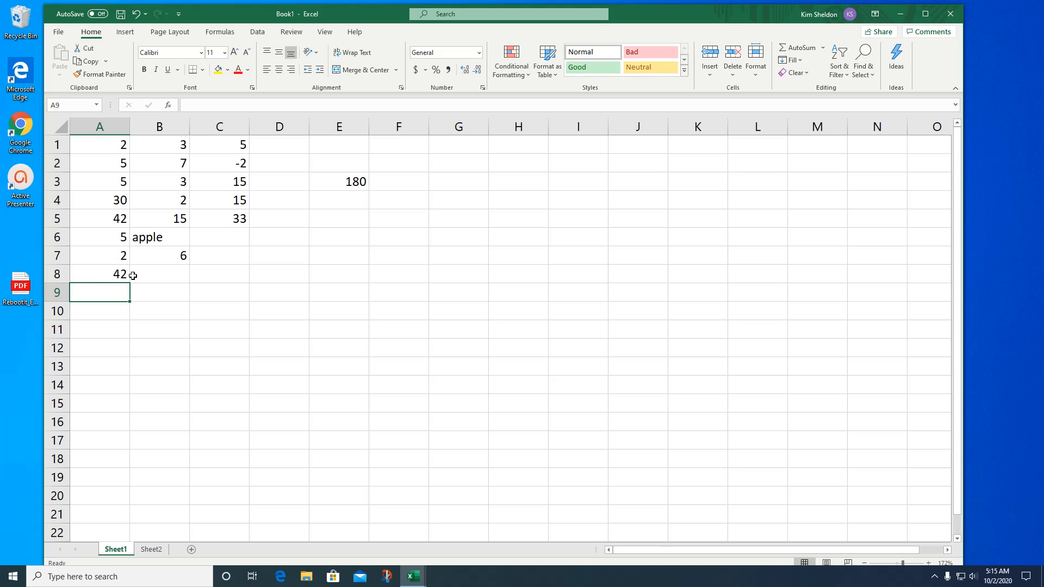
- Average the column C values in cell C6 with an AVERAGE function over the range C1:C5
left_click(226, 240)
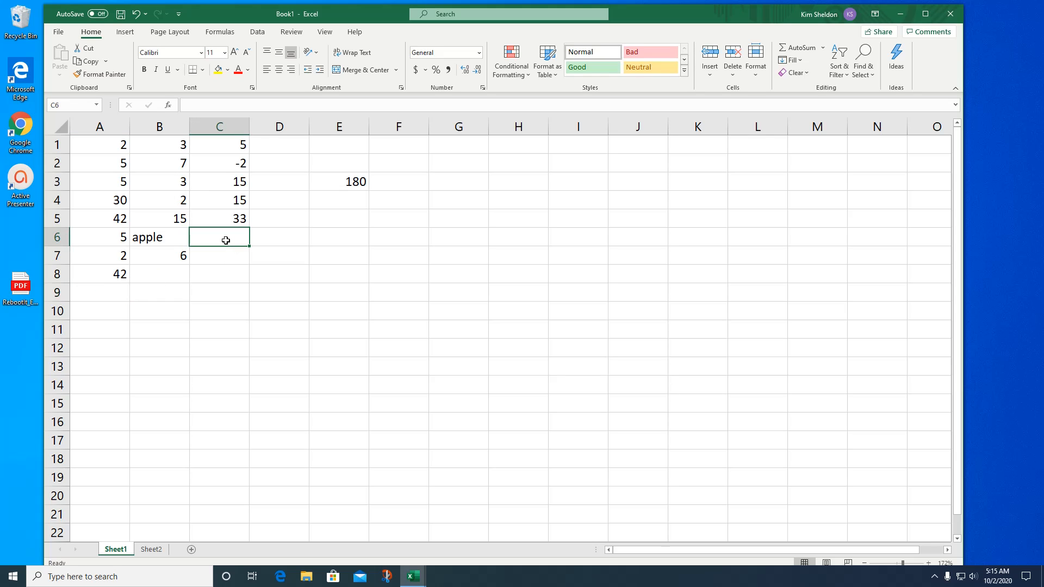
type("=a")
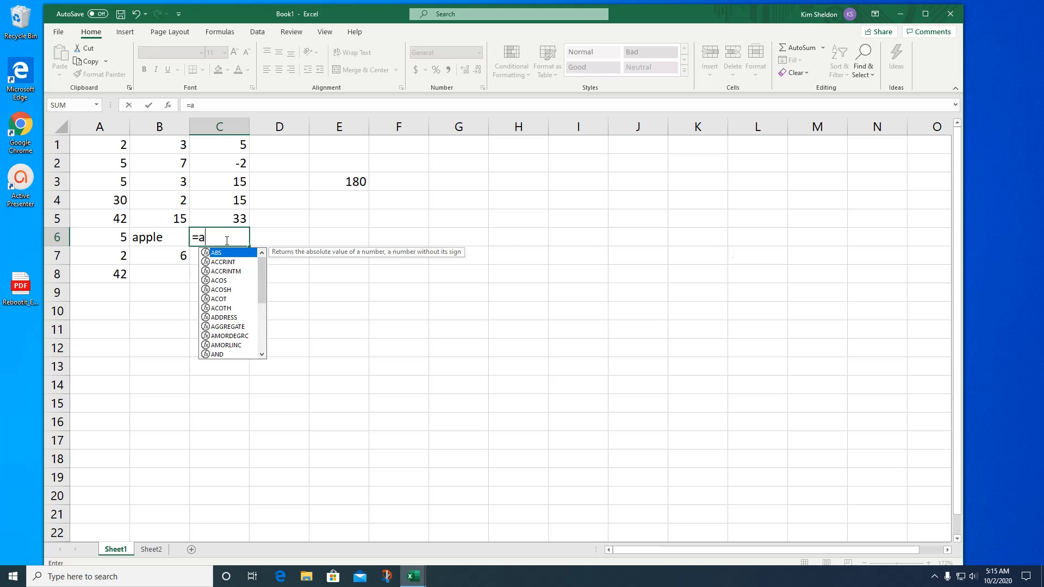
type("vera")
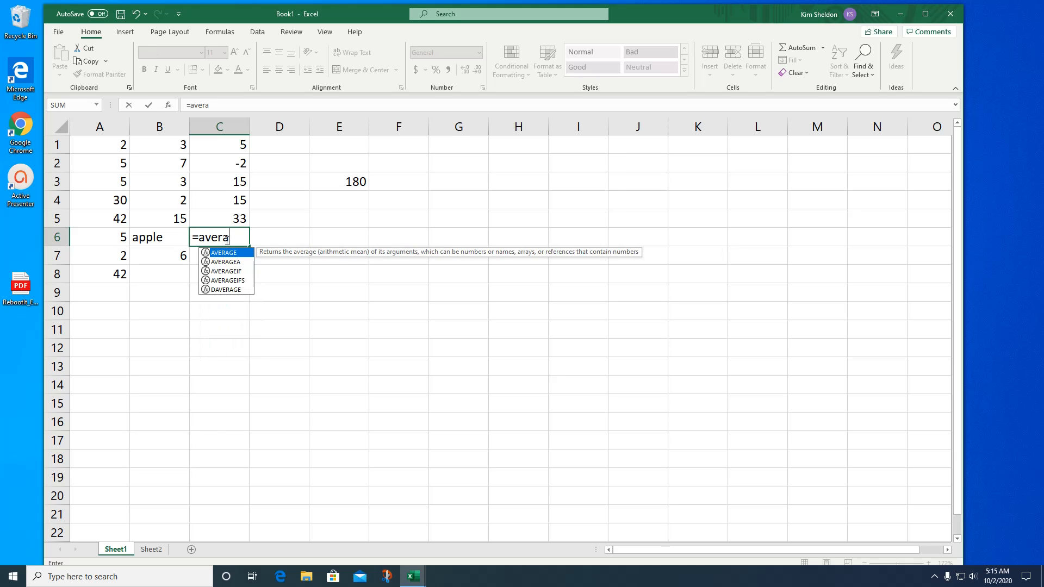
type("ge(")
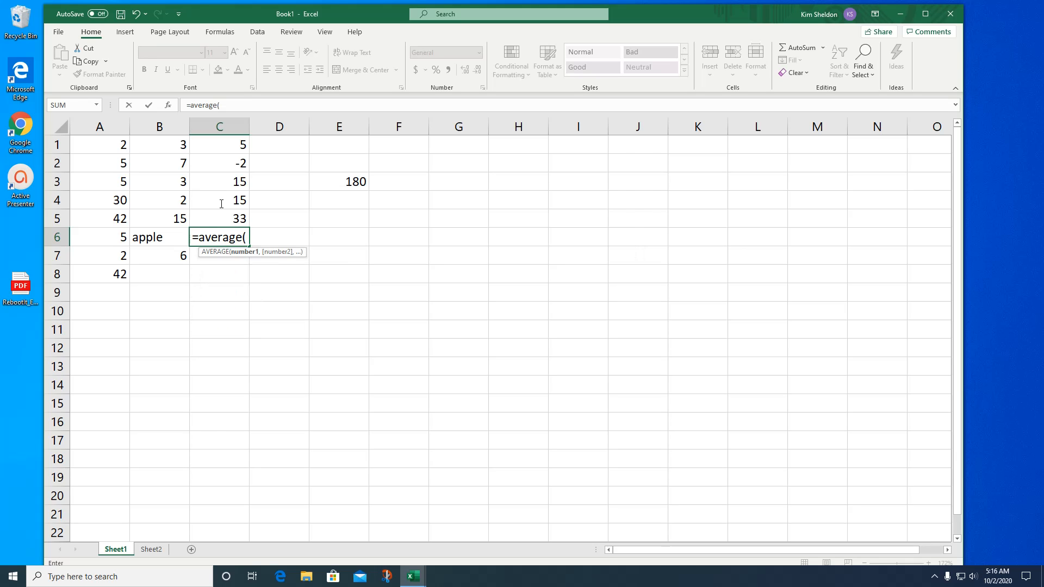
left_click_drag(228, 145, 233, 217)
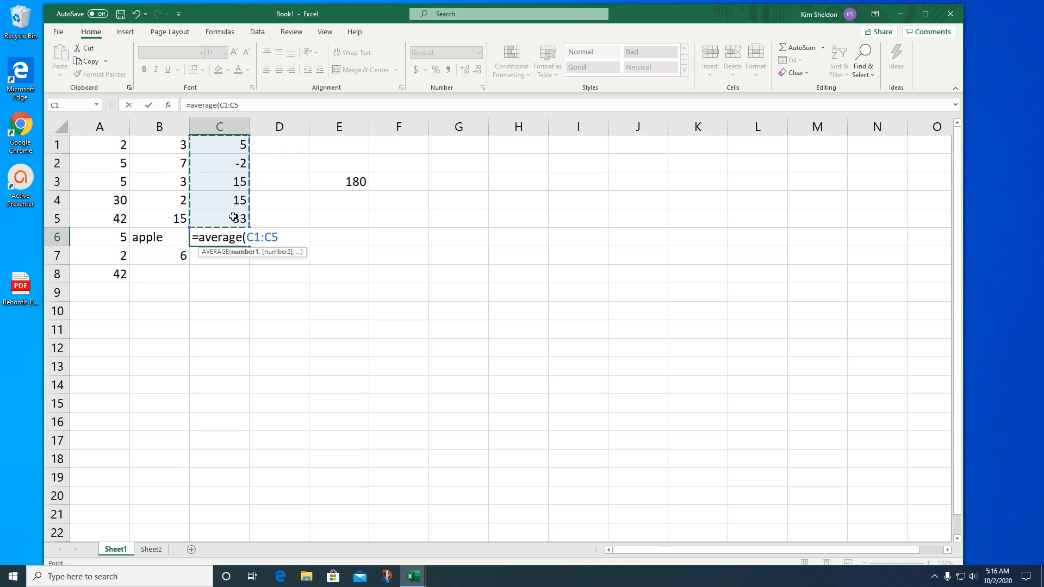
key("Return")
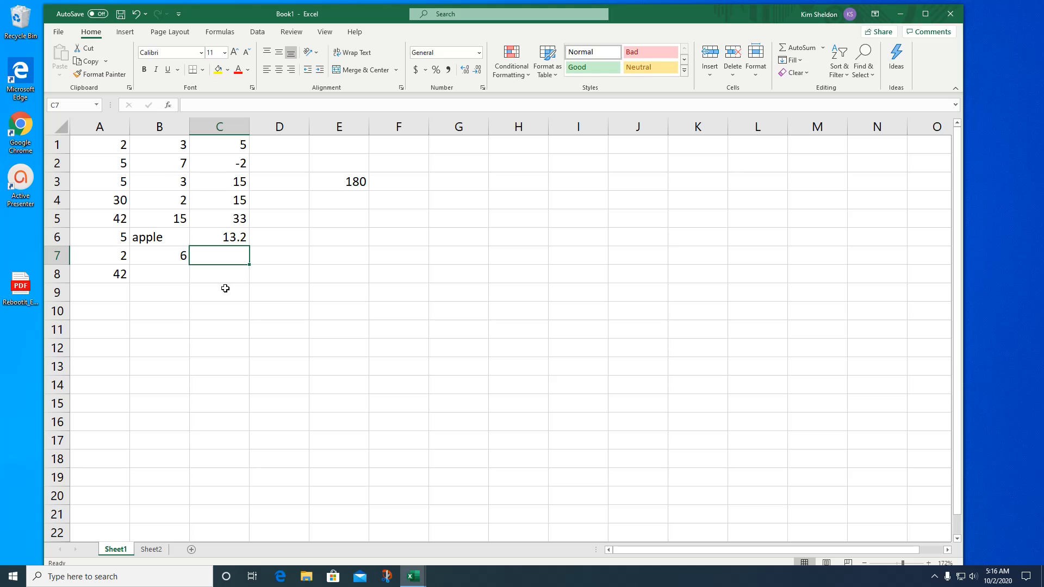
- Calculate the median of column C in cell C7 with a MEDIAN function over the range C1:C6
left_click(229, 106)
type("=median")
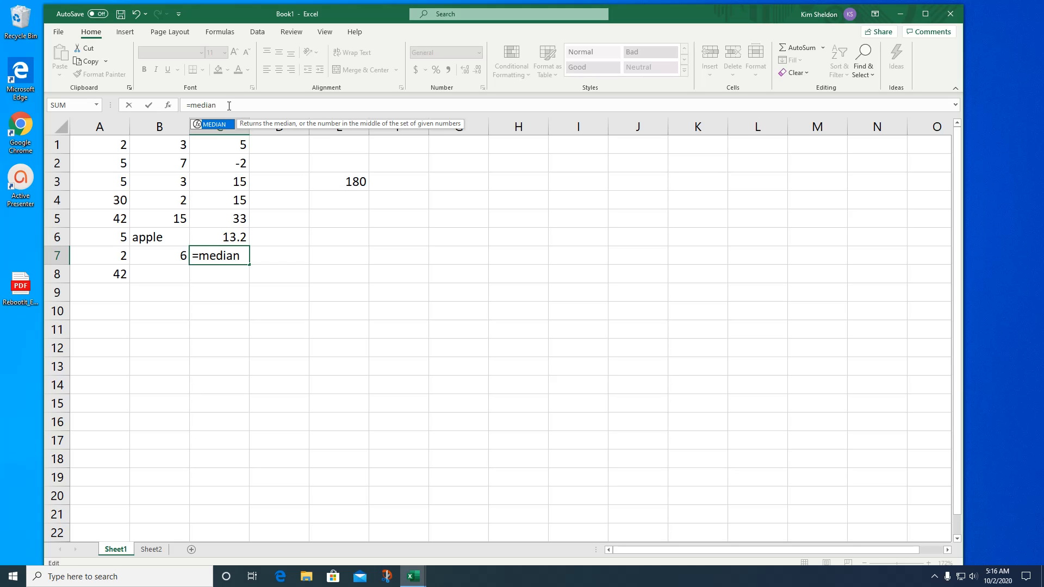
type("(")
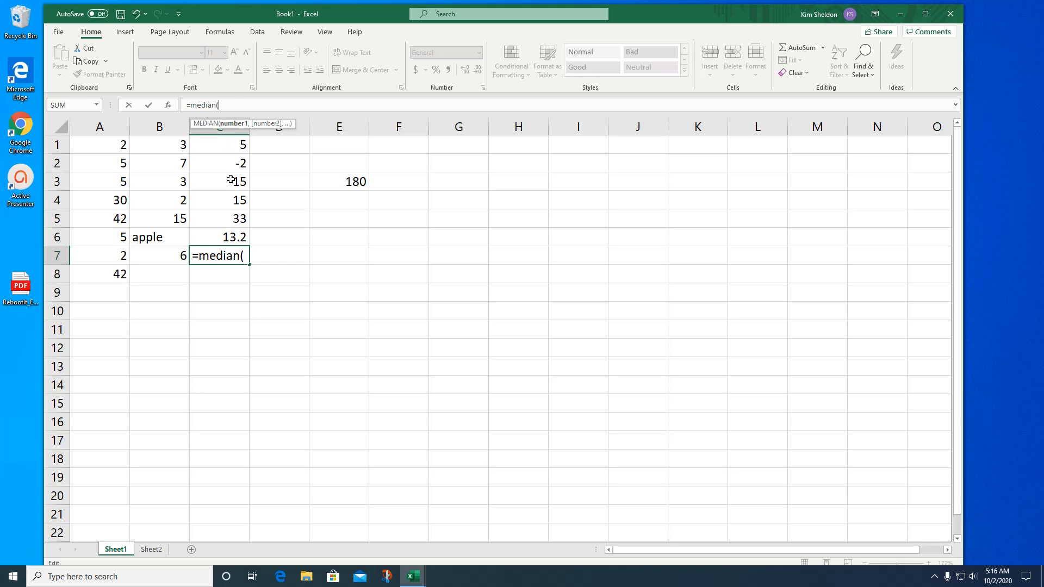
left_click_drag(234, 144, 242, 234)
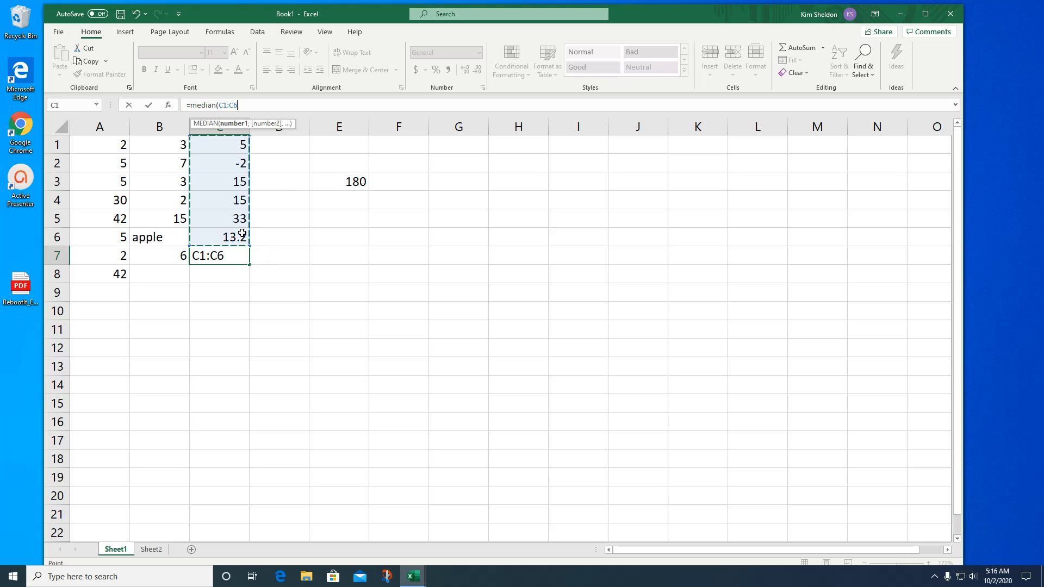
key("Return")
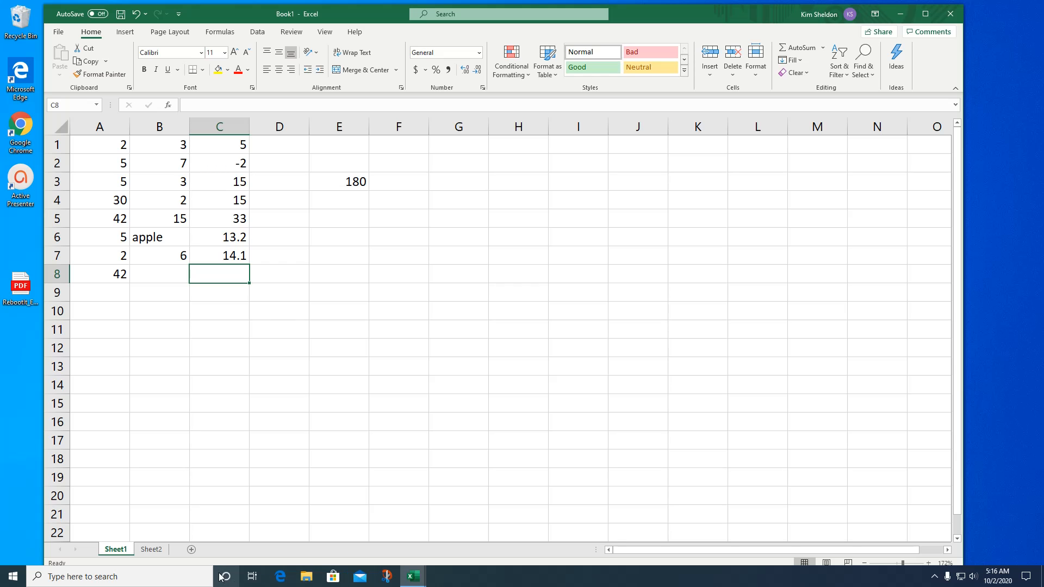
- On Sheet2, clear the contents of the last three student rows of the test score table, range B26:G29
left_click(151, 550)
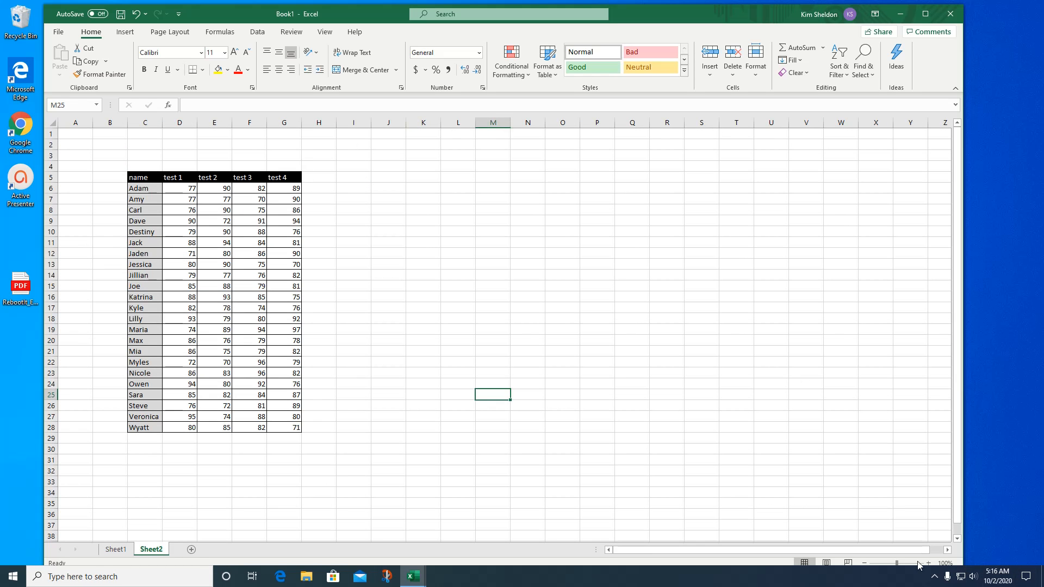
left_click_drag(899, 566, 903, 564)
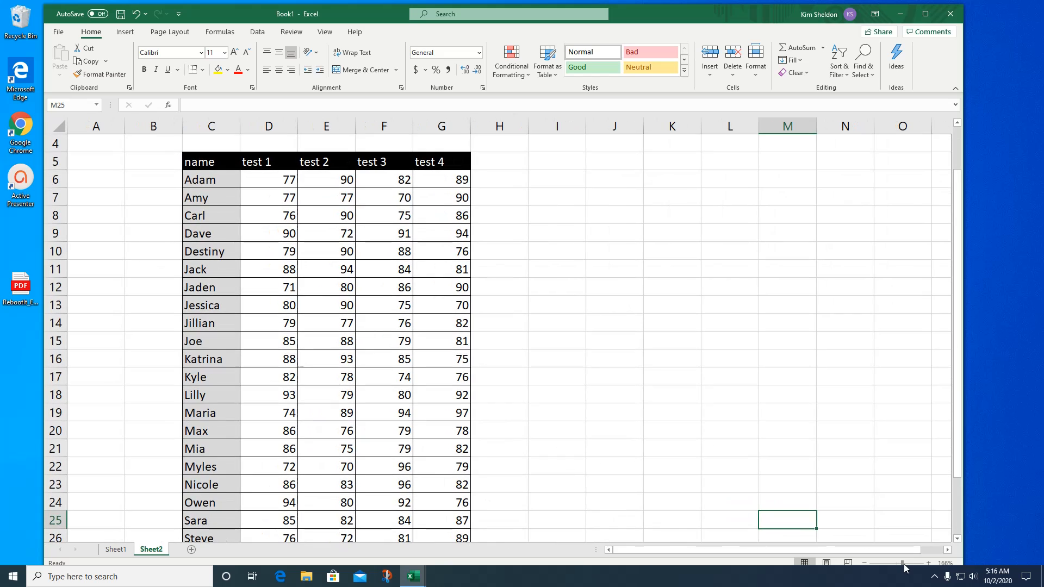
left_click_drag(953, 213, 962, 266)
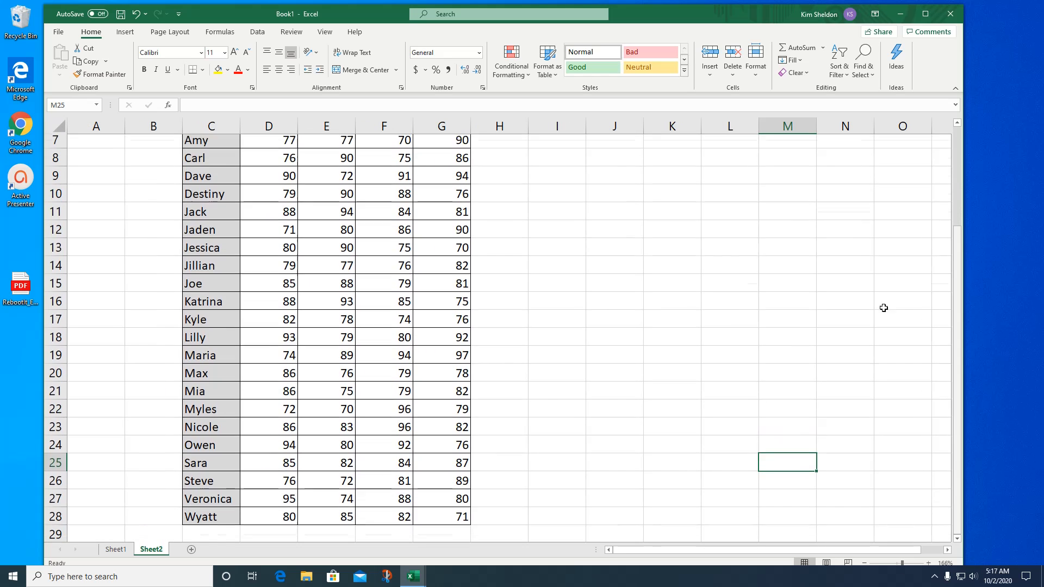
left_click_drag(172, 469, 462, 522)
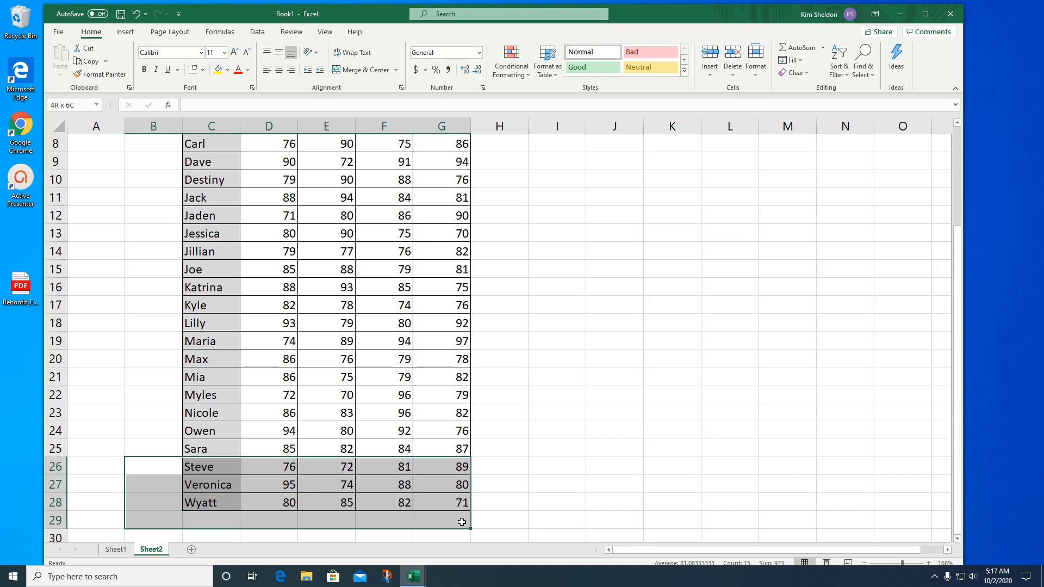
key("Delete")
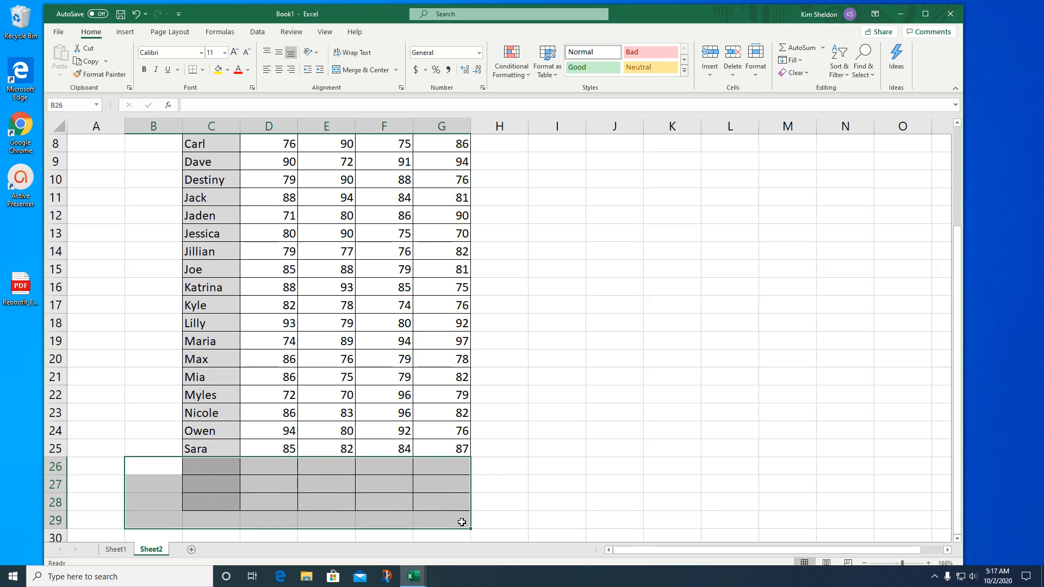
left_click(545, 434)
- Label the emptied rows below the student names Average, Min and Max in cells C26, C27 and C28
left_click_drag(955, 321, 954, 201)
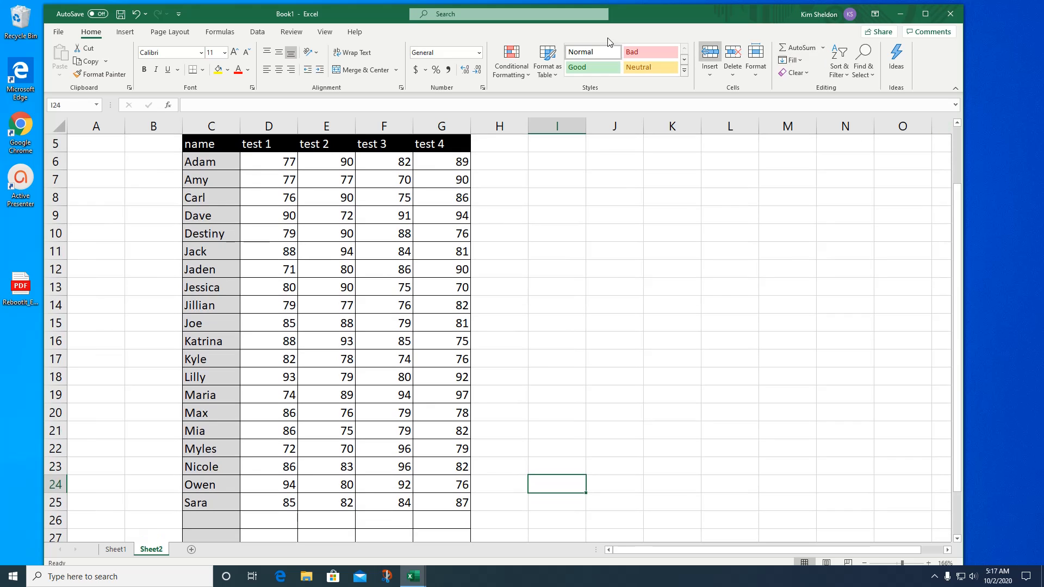
left_click(904, 566)
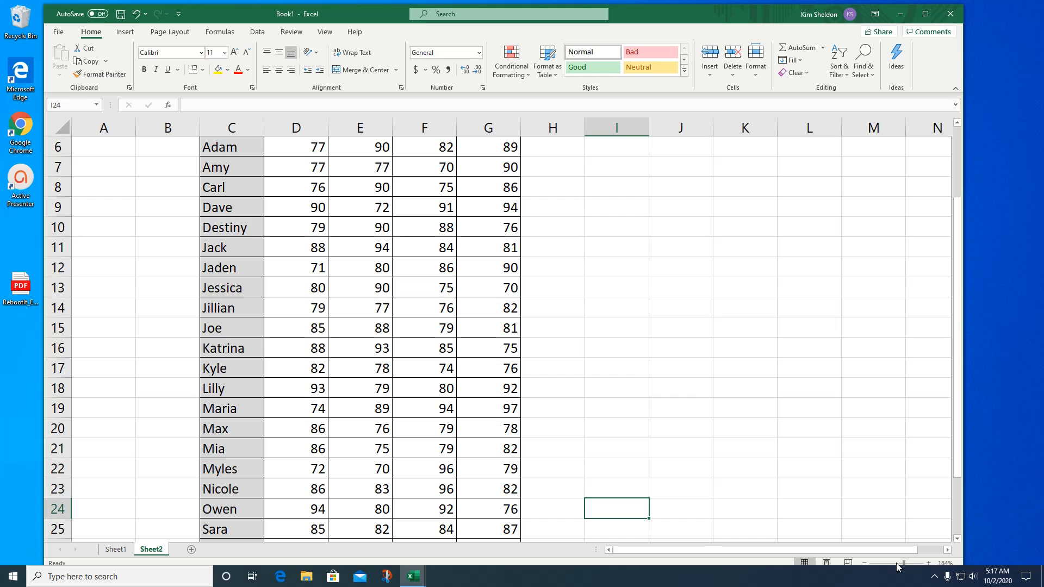
left_click_drag(905, 565, 902, 565)
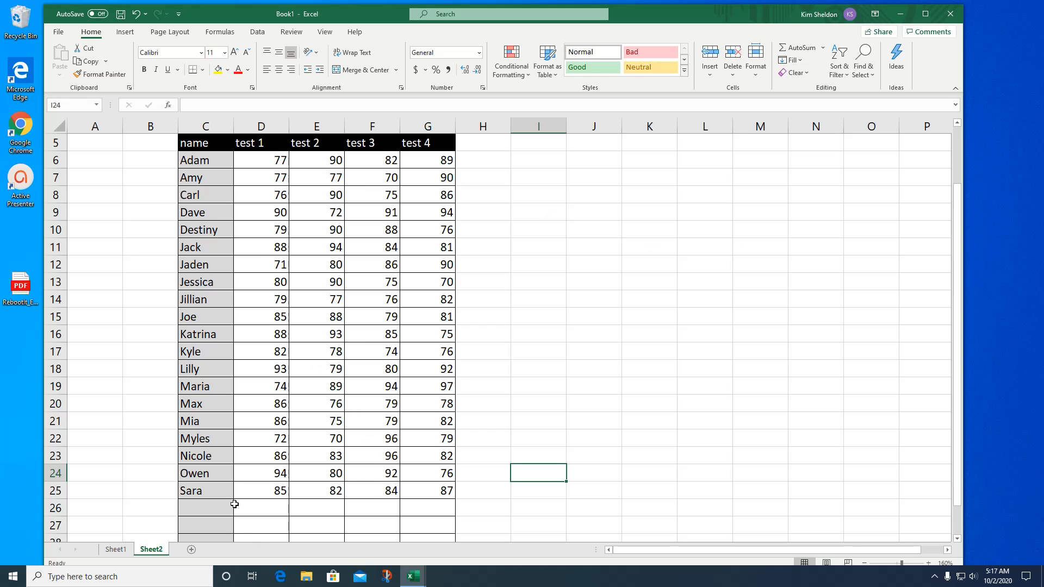
left_click(212, 512)
type("Av")
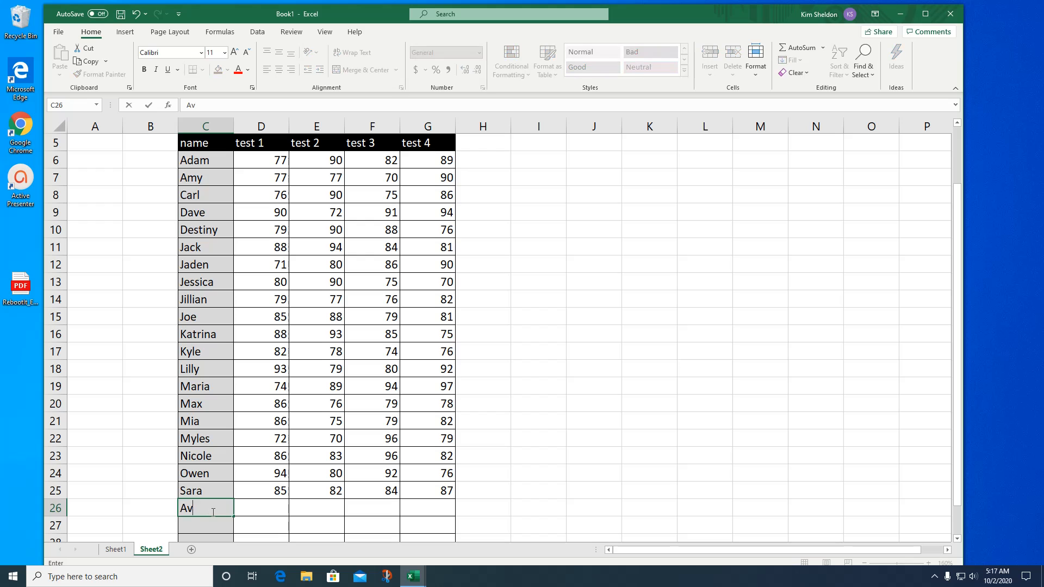
type("erage")
key("Return")
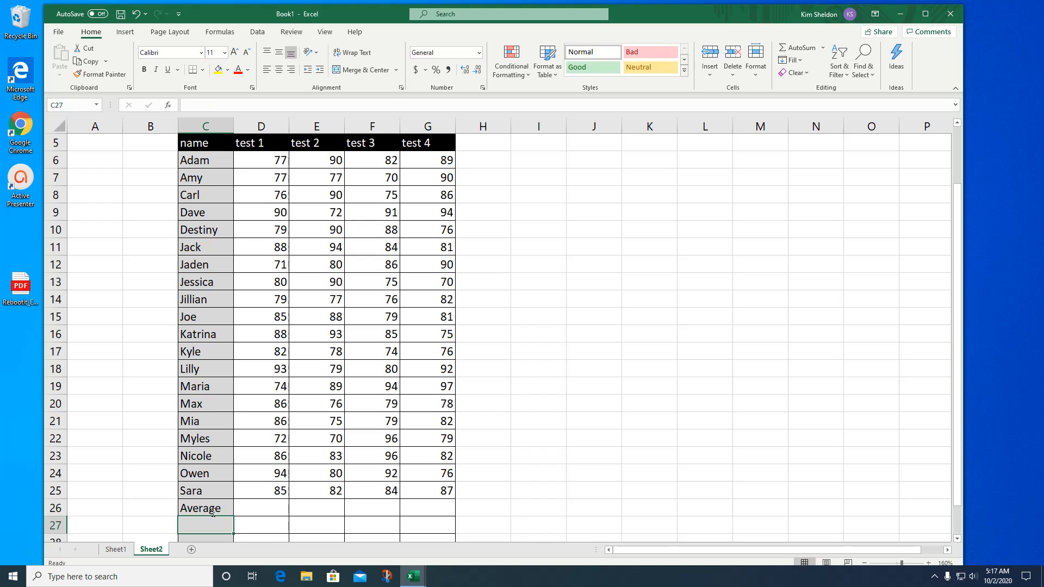
type("Mia")
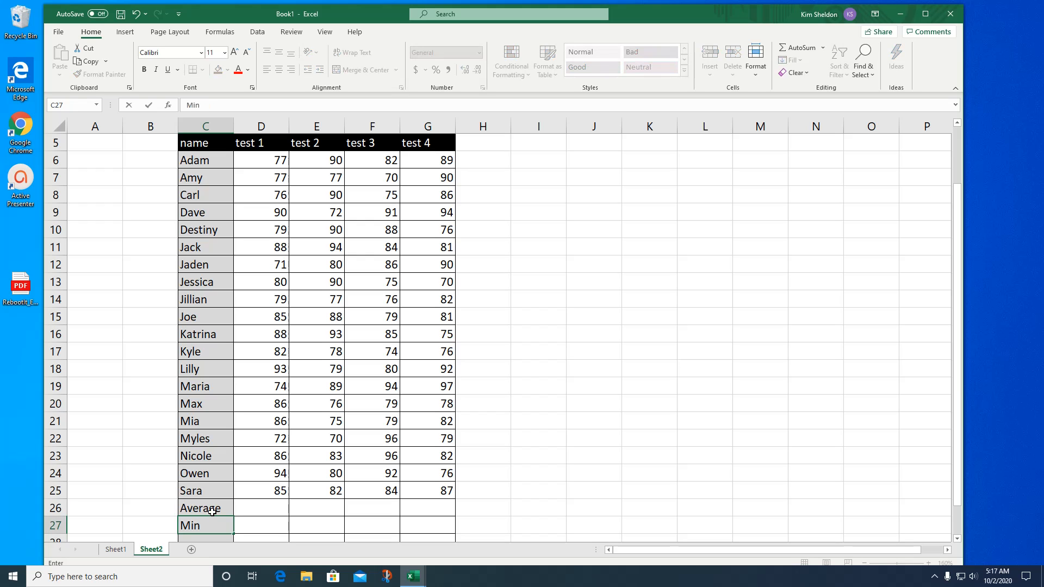
key("Return")
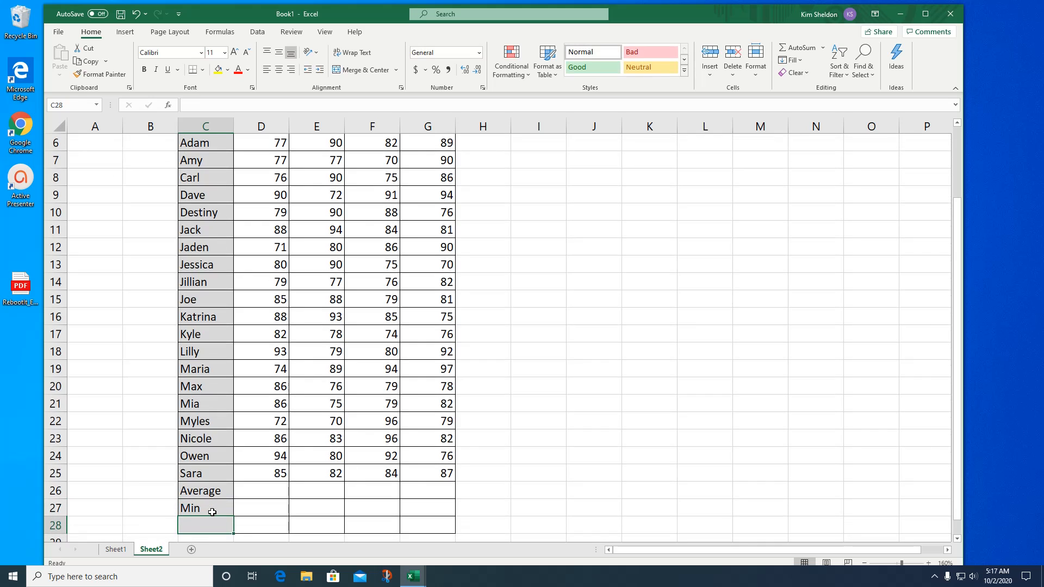
type("Max")
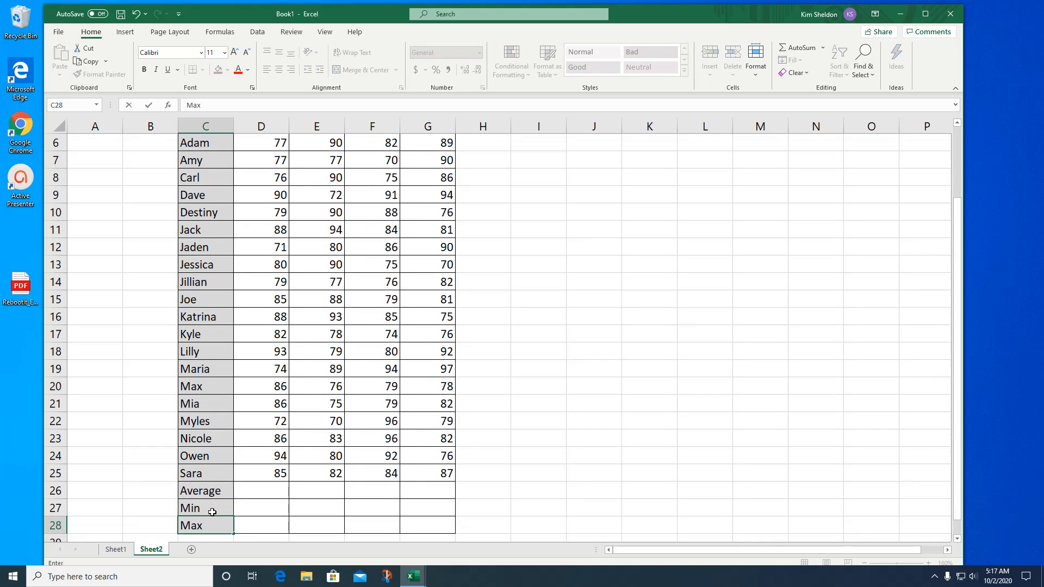
scroll(392, 495, "up", 1)
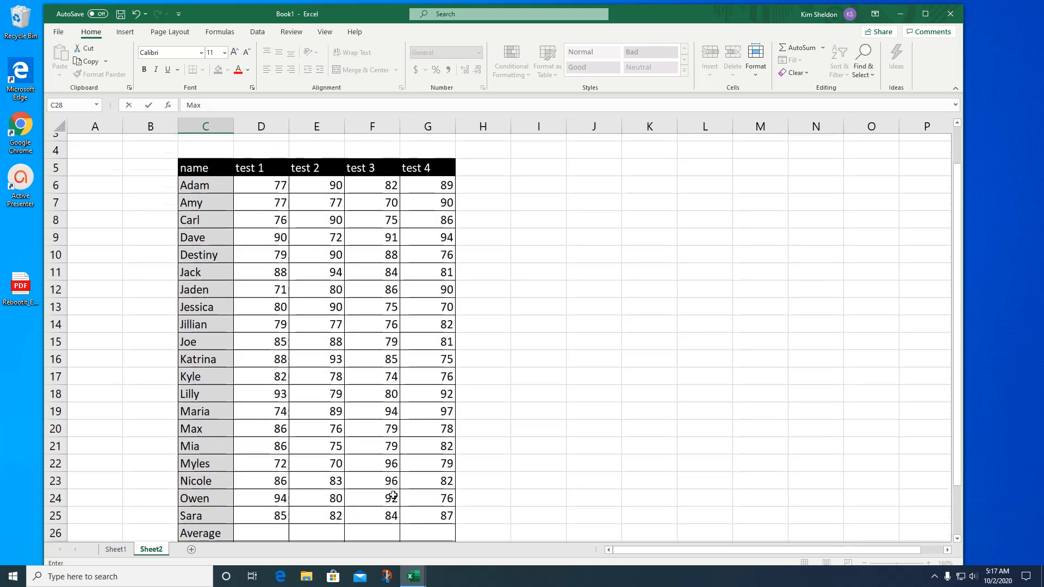
scroll(526, 314, "down", 1)
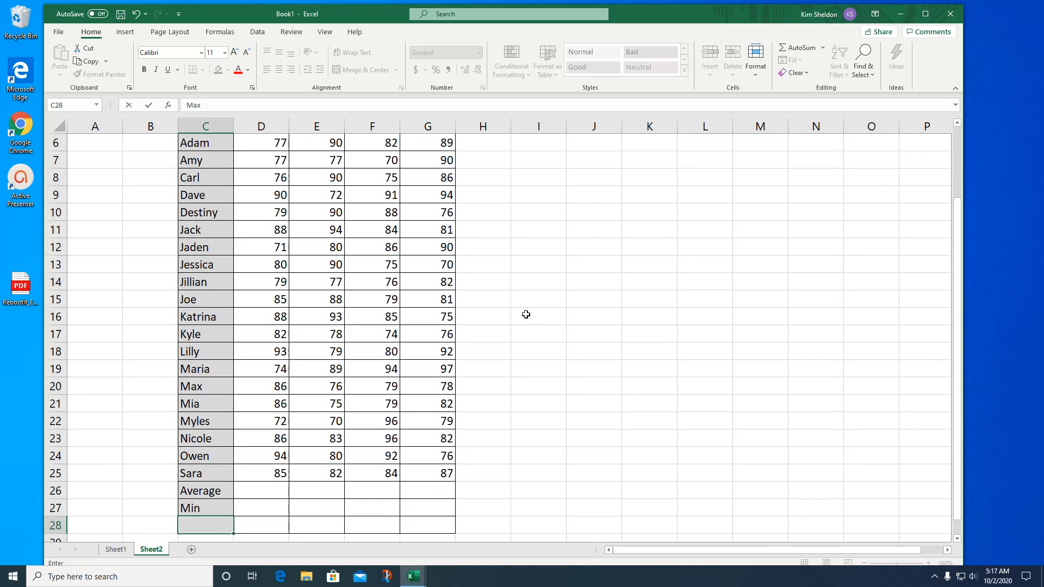
- Average the test 1 scores in cell D26 with an AVERAGE function over the range D6:D25
left_click(252, 491)
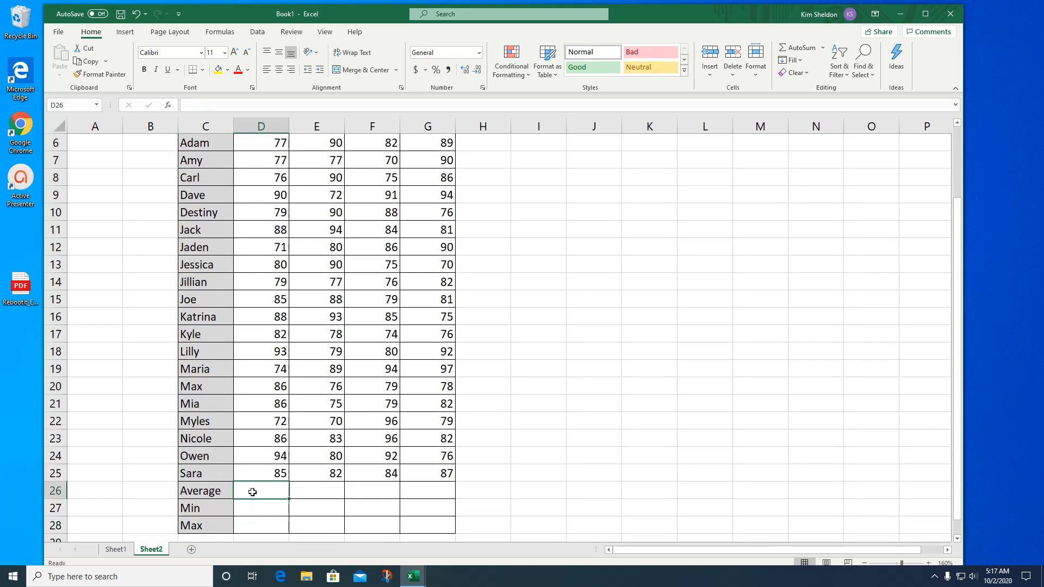
type("=a")
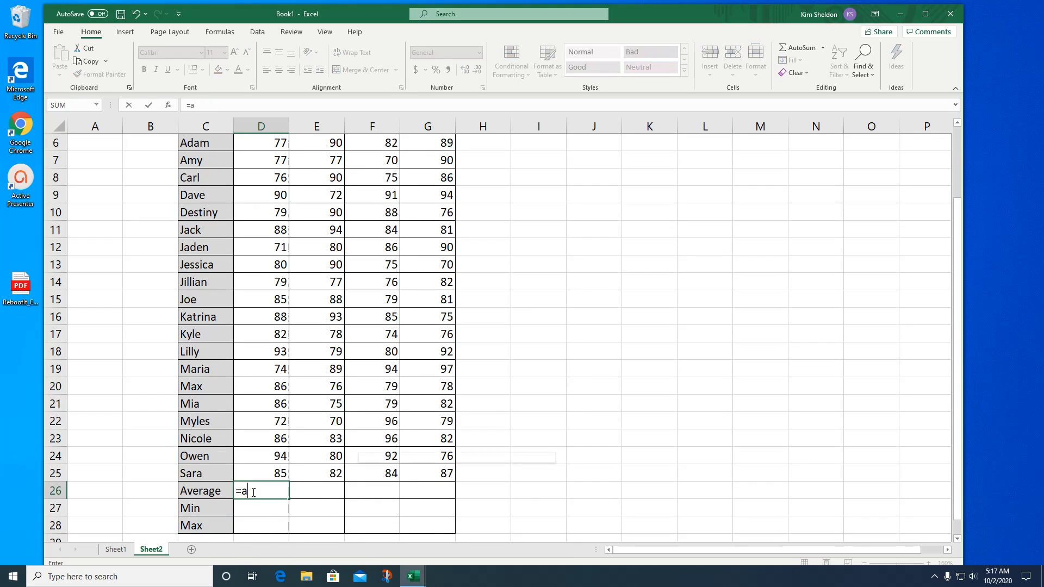
type("verage(")
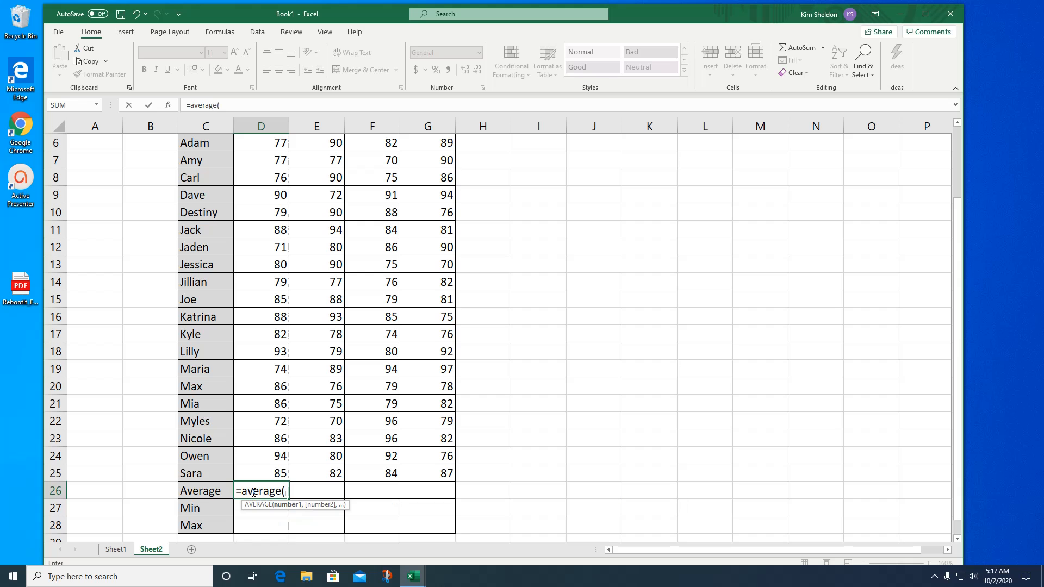
scroll(274, 360, "up", 2)
scroll(279, 274, "down", 2)
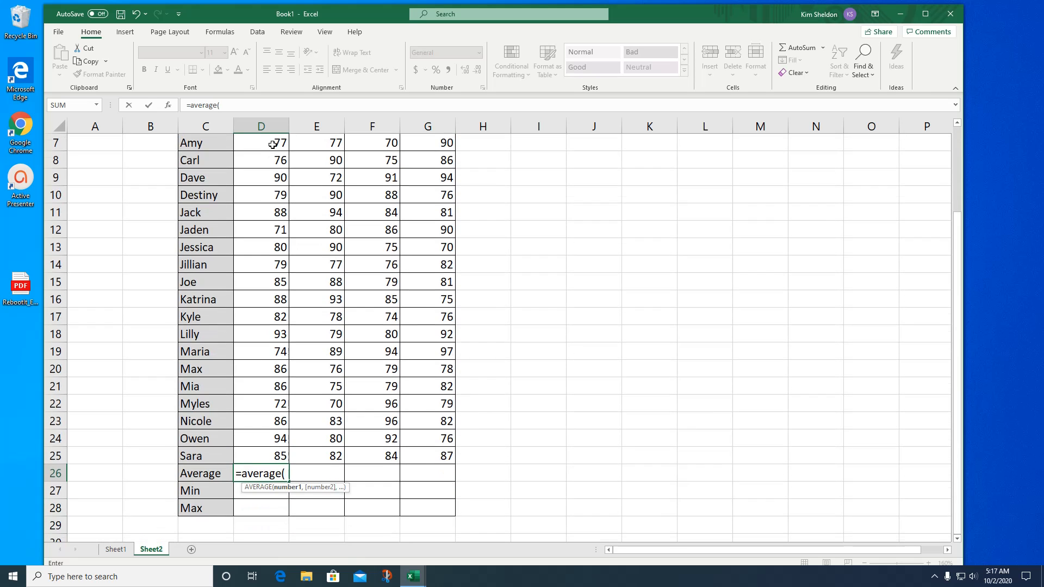
scroll(273, 141, "up", 1)
left_click_drag(279, 178, 273, 507)
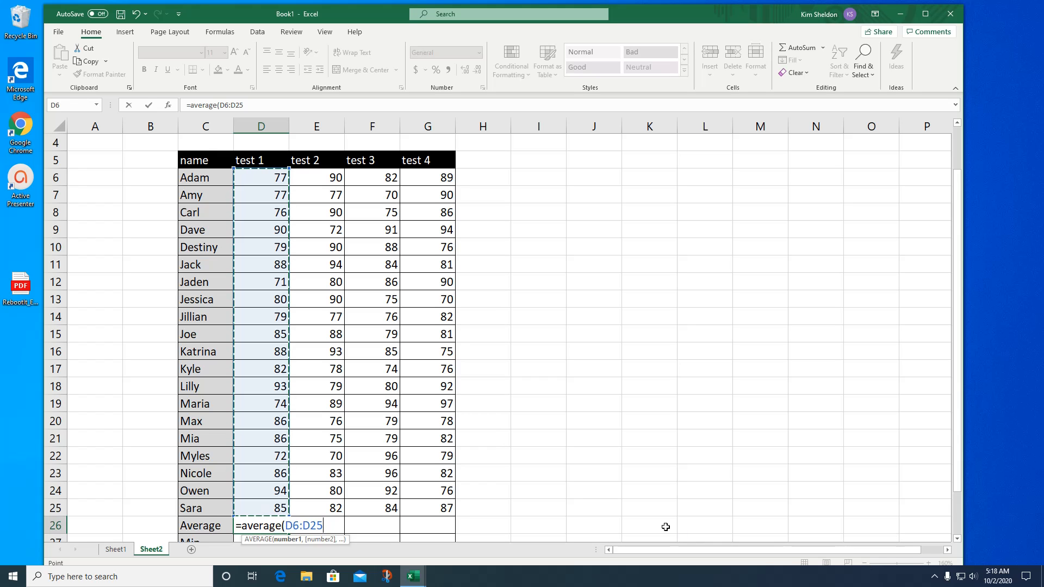
key("Return")
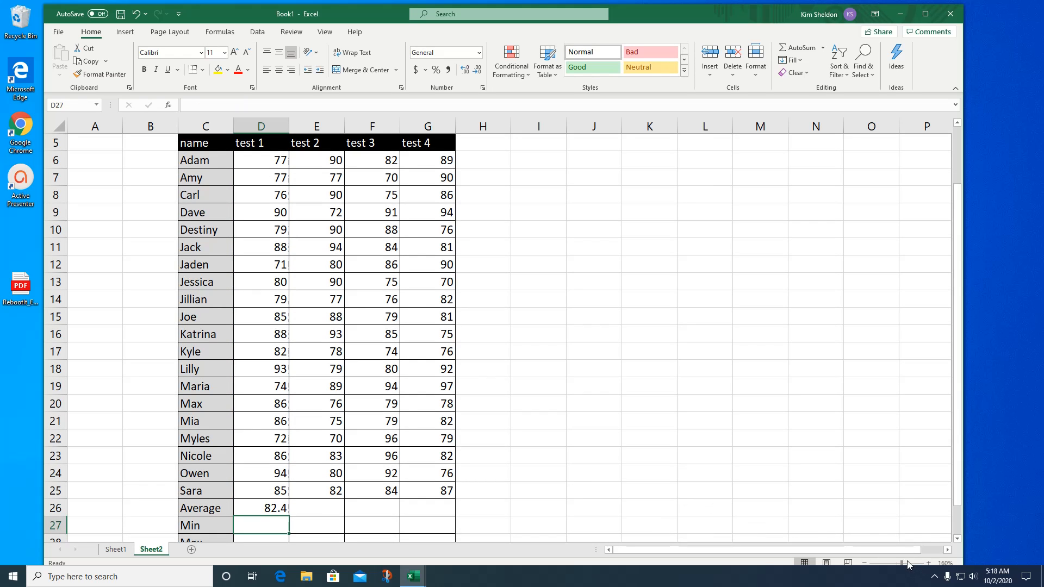
- Find the lowest test 1 score in cell D27 with a MIN function over the range D6:D25
left_click_drag(902, 561, 901, 561)
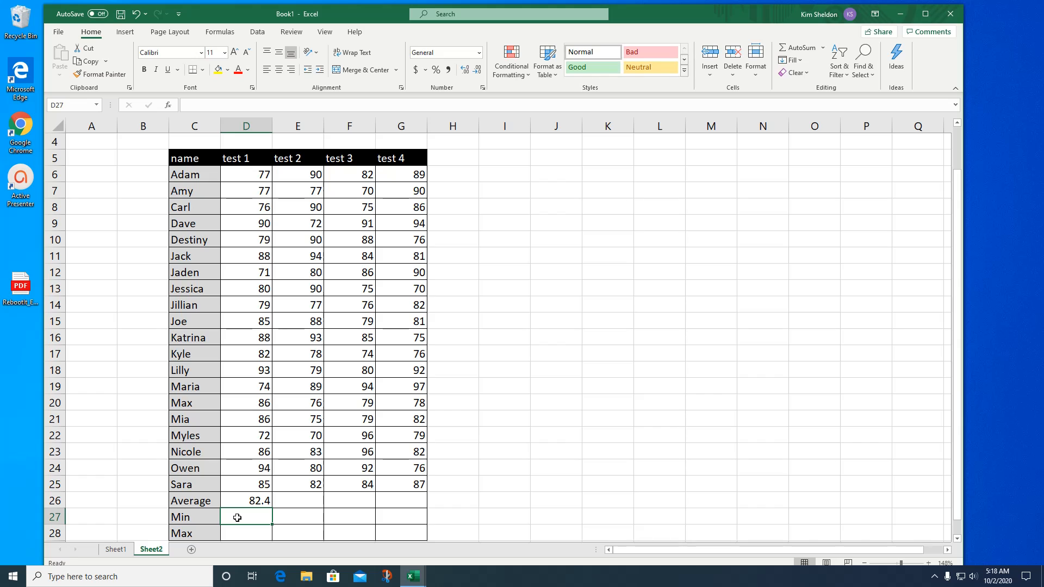
type("=min(")
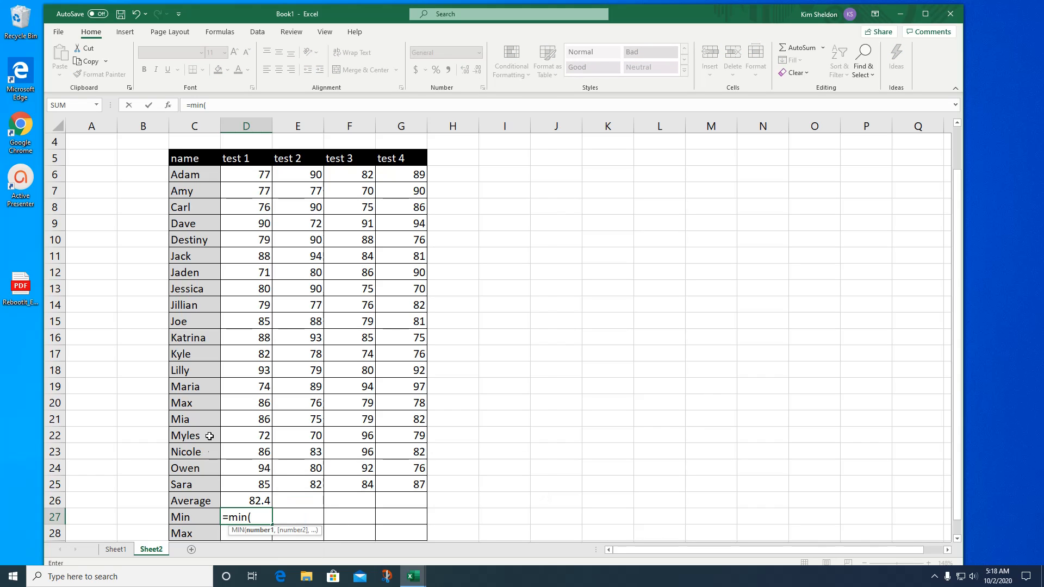
left_click_drag(261, 170, 254, 484)
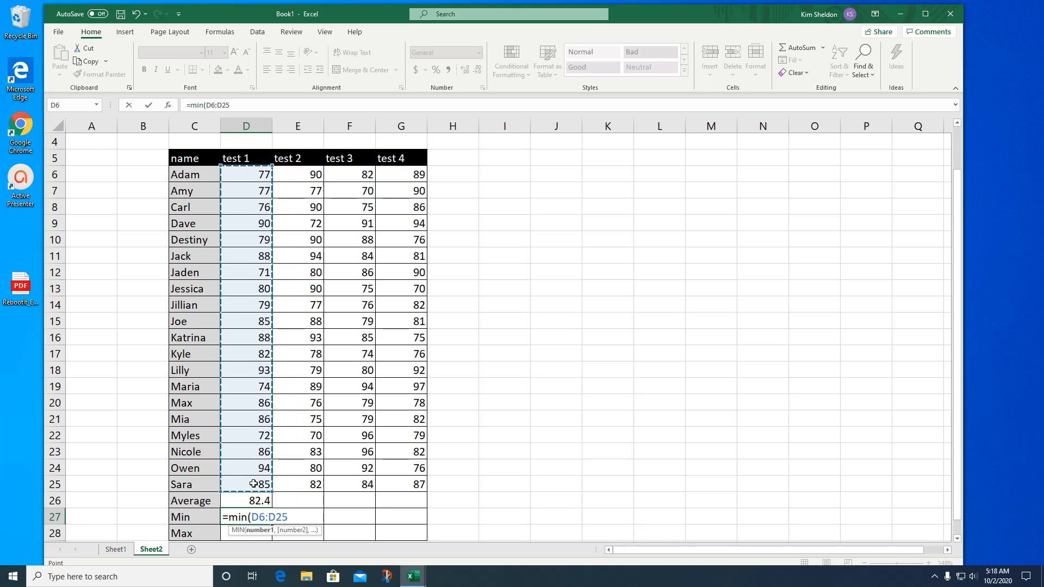
type(")")
key("Return")
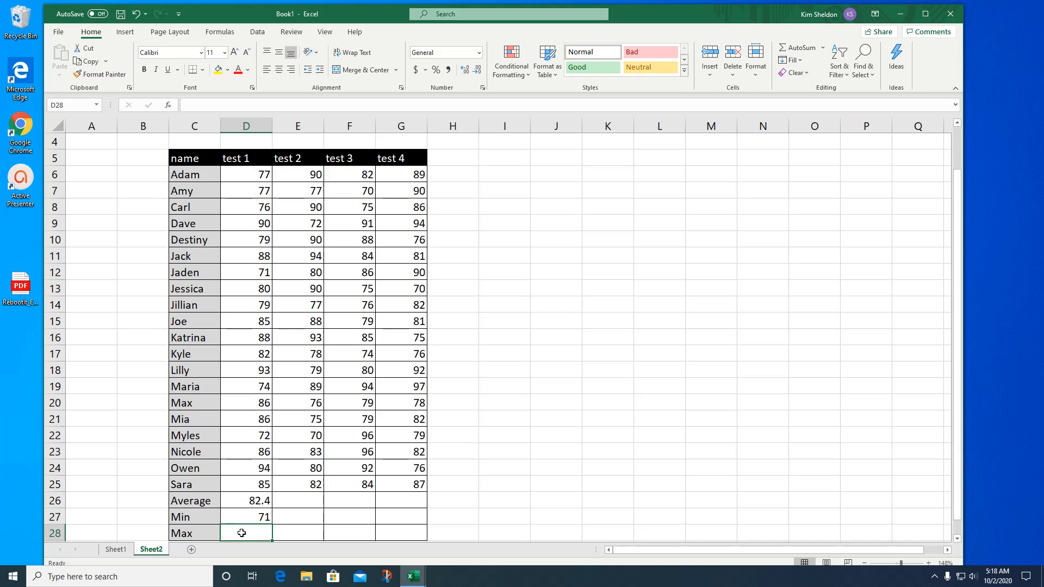
- Find the highest test 1 score in cell D28 with a MAX function over the range D6:D25
type("=max")
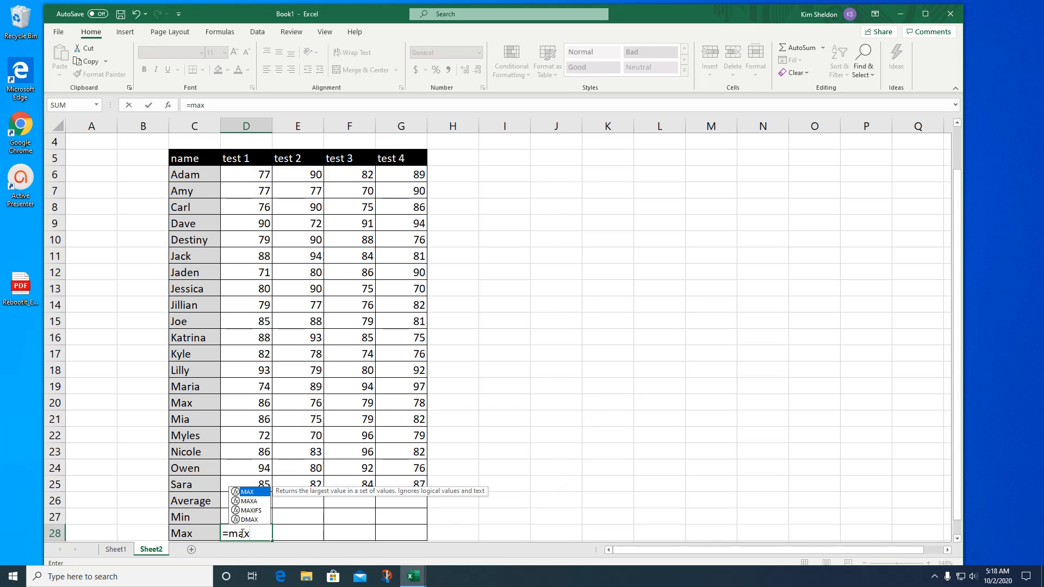
type("(")
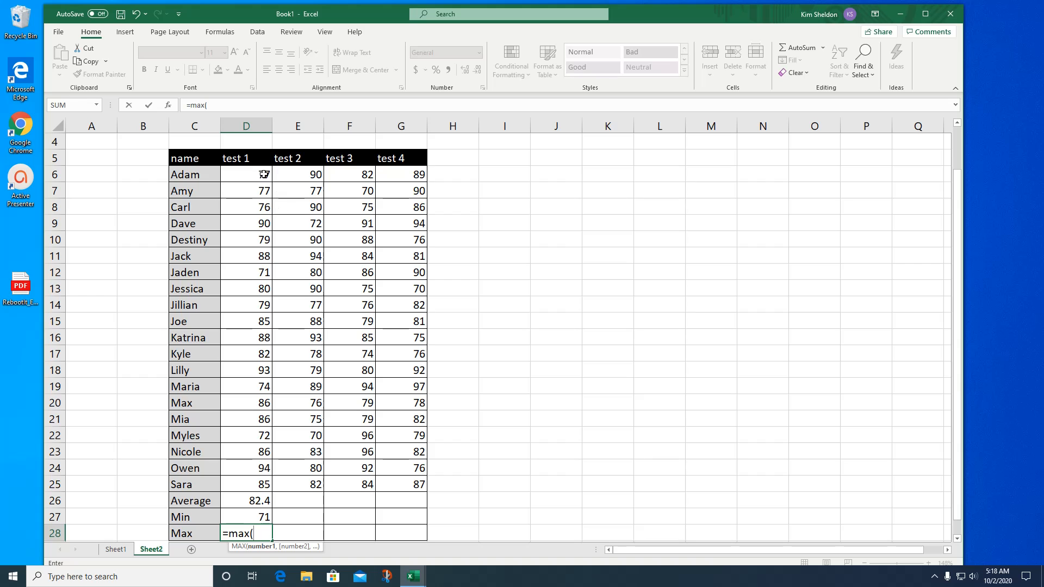
left_click_drag(263, 173, 242, 479)
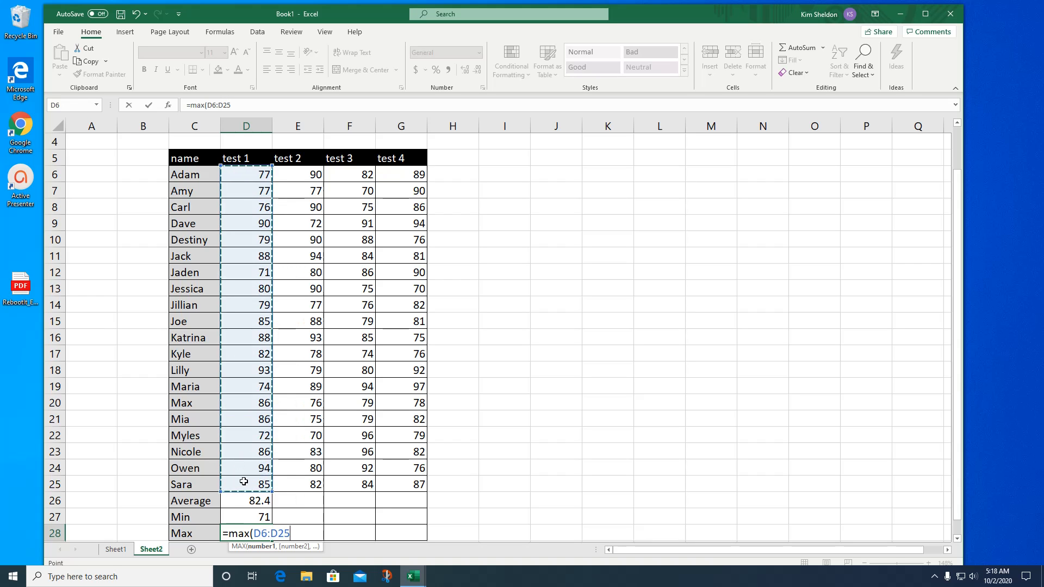
key("Return")
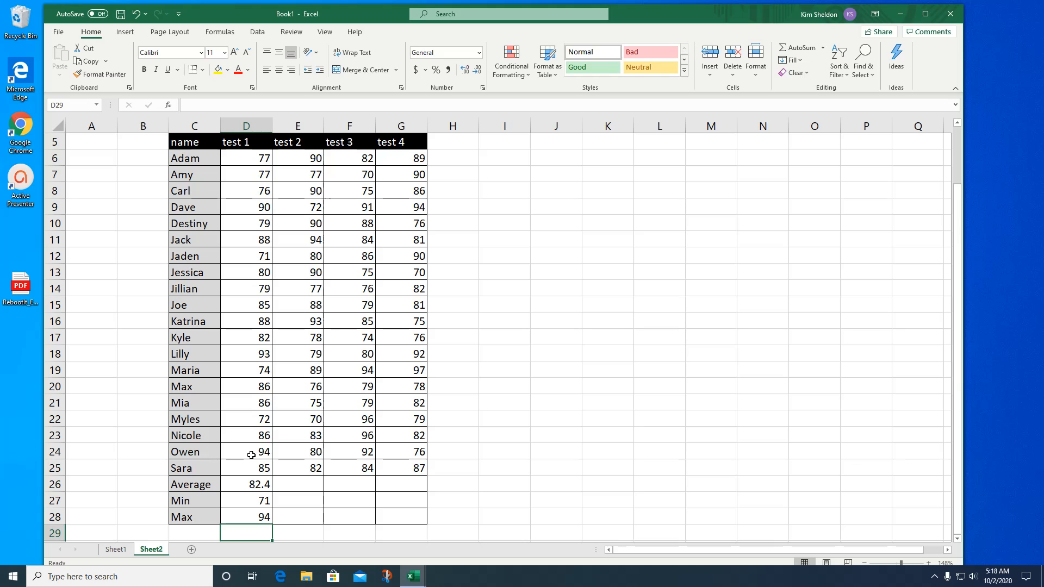
- Fill the Average, Min and Max formulas in D26, D27 and D28 across their rows to column G for tests 2 to 4
left_click(260, 485)
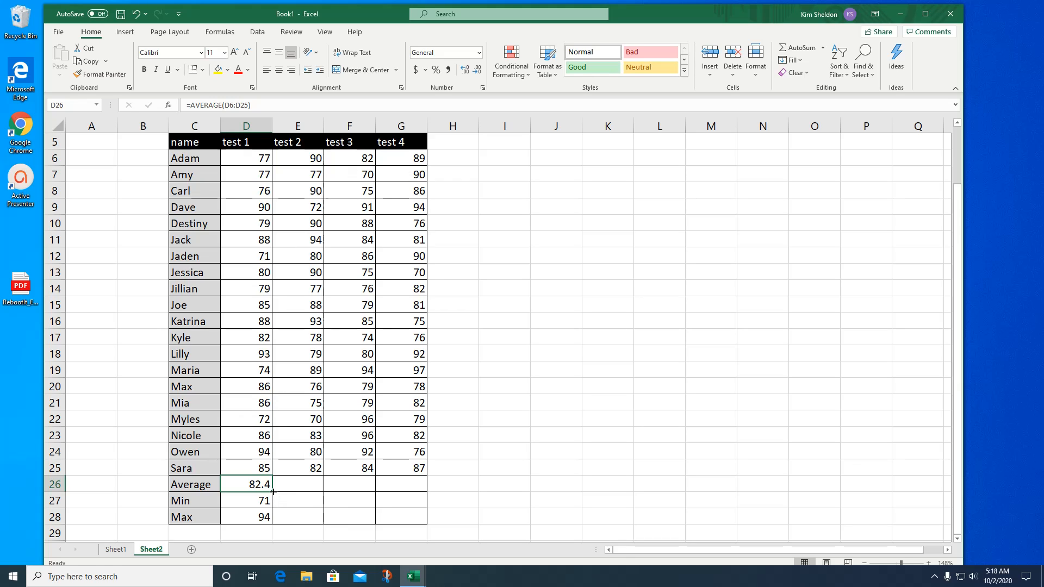
left_click_drag(273, 491, 417, 485)
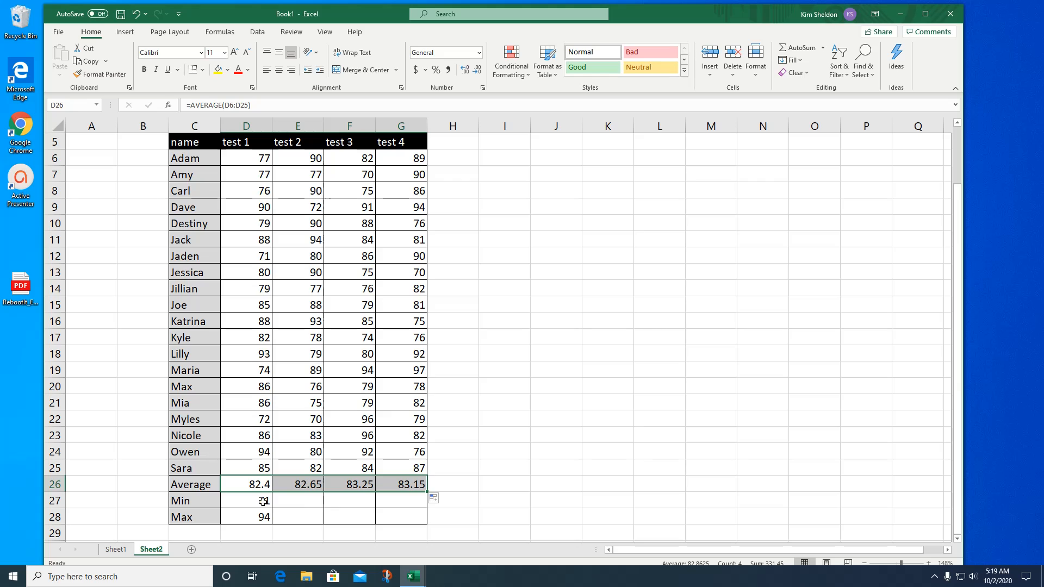
left_click(263, 501)
left_click_drag(272, 508, 411, 501)
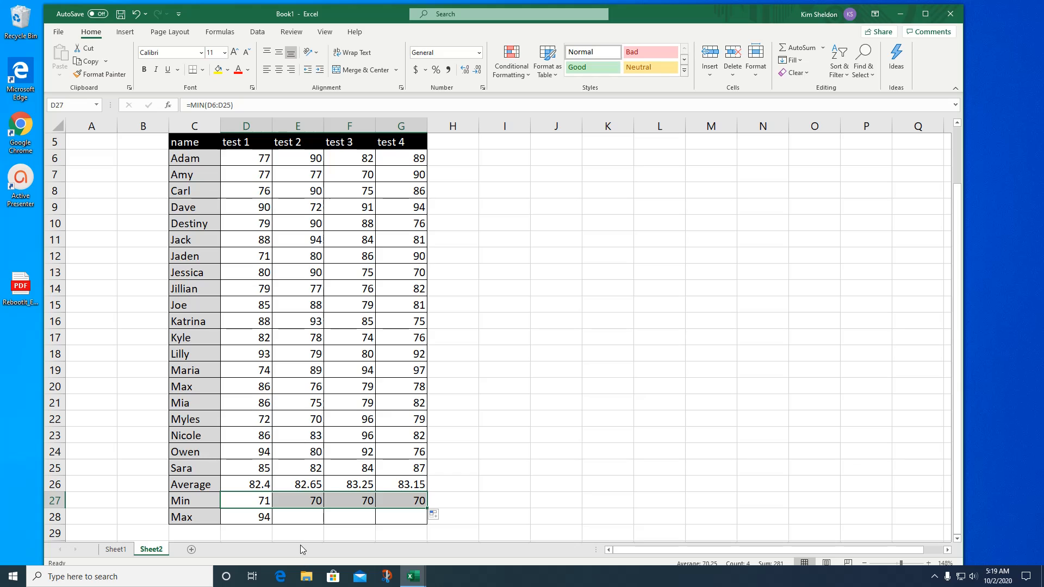
left_click(256, 520)
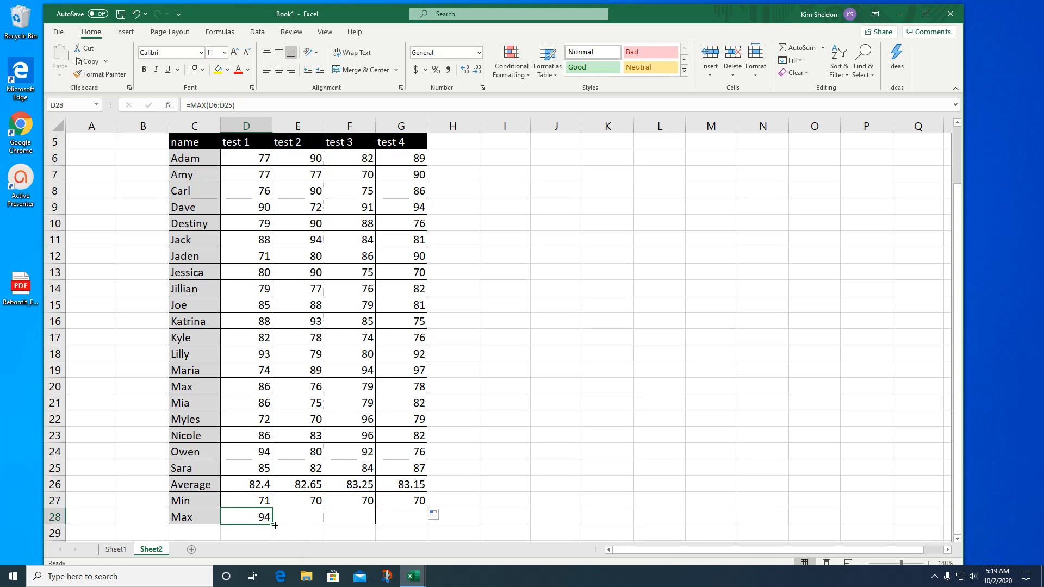
left_click_drag(275, 525, 451, 522)
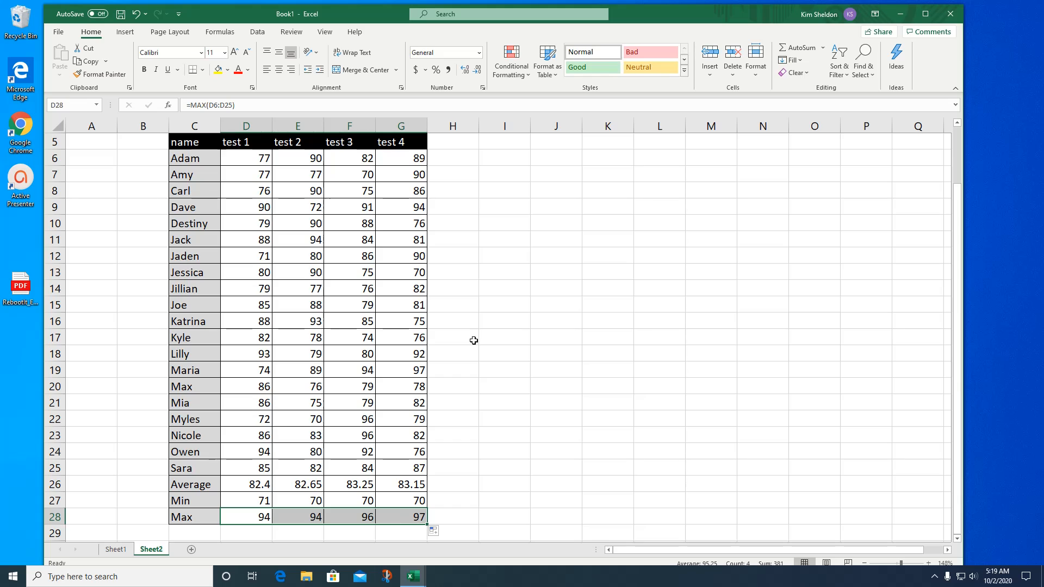
left_click(473, 337)
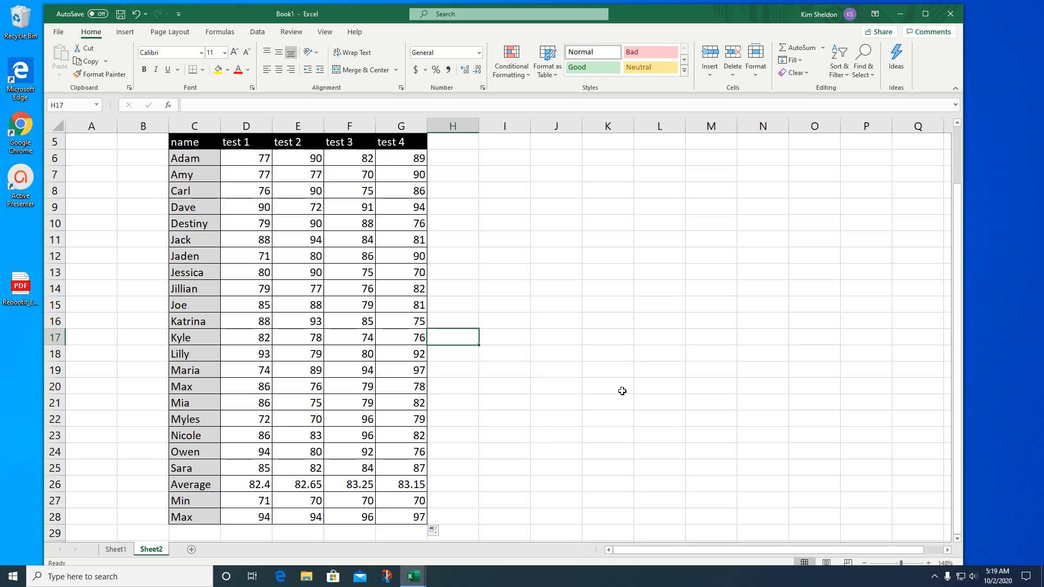
- Add a Total header in H5 and sum the first student's four test scores in H6 with a SUM function over D6:G6
left_click(448, 141)
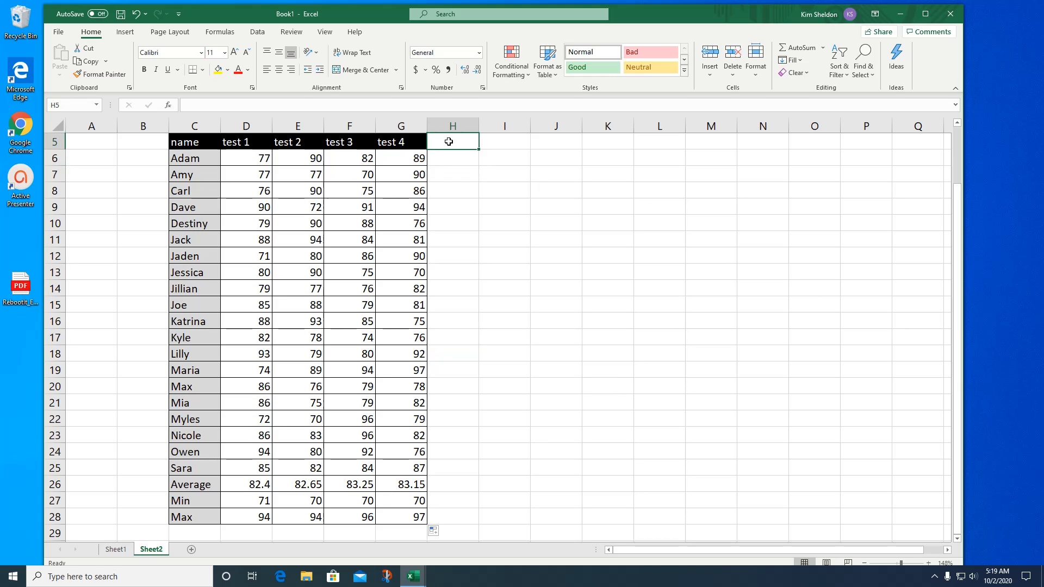
type("Total")
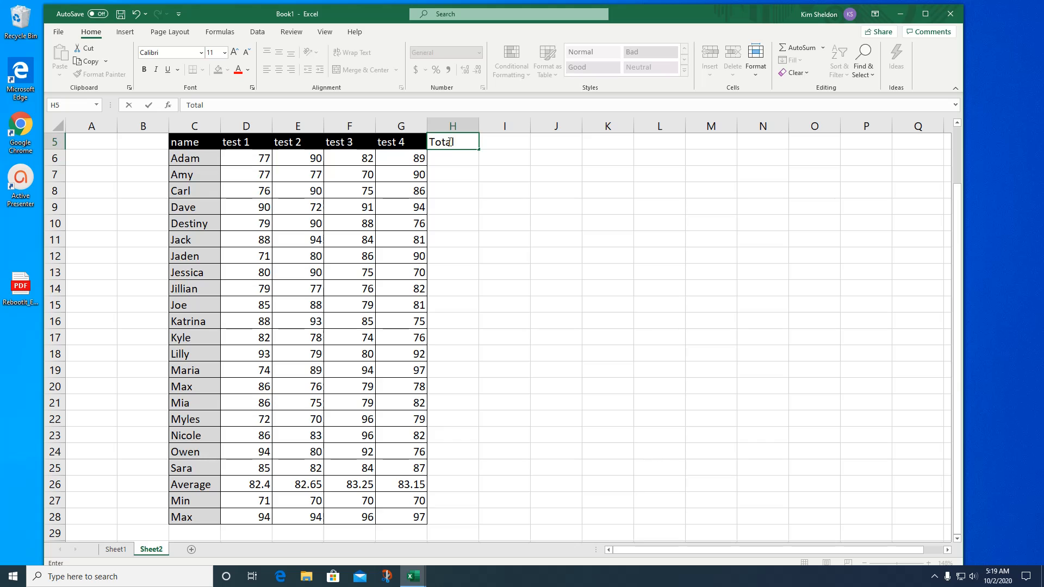
left_click(463, 160)
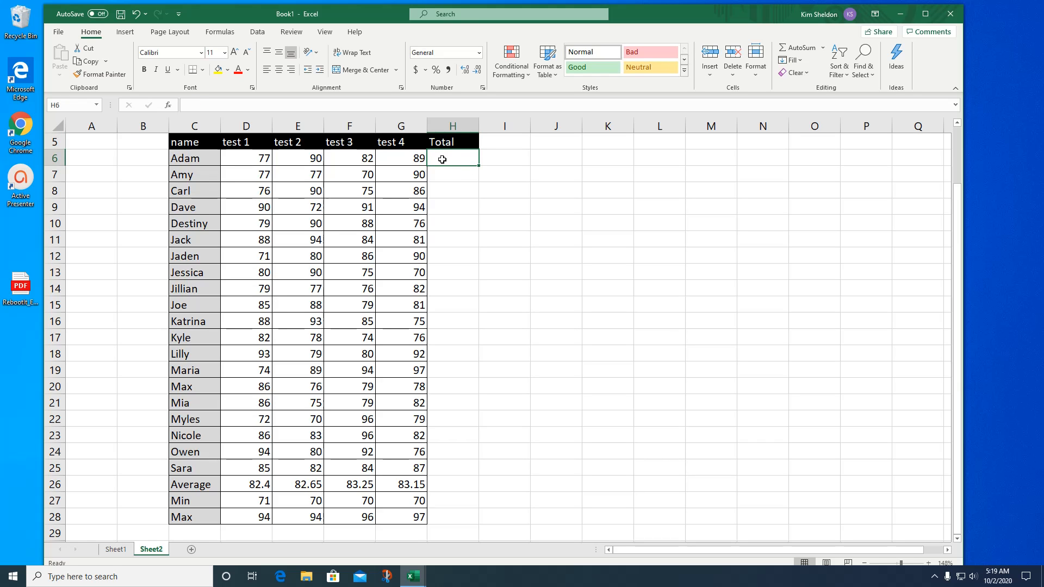
type("=")
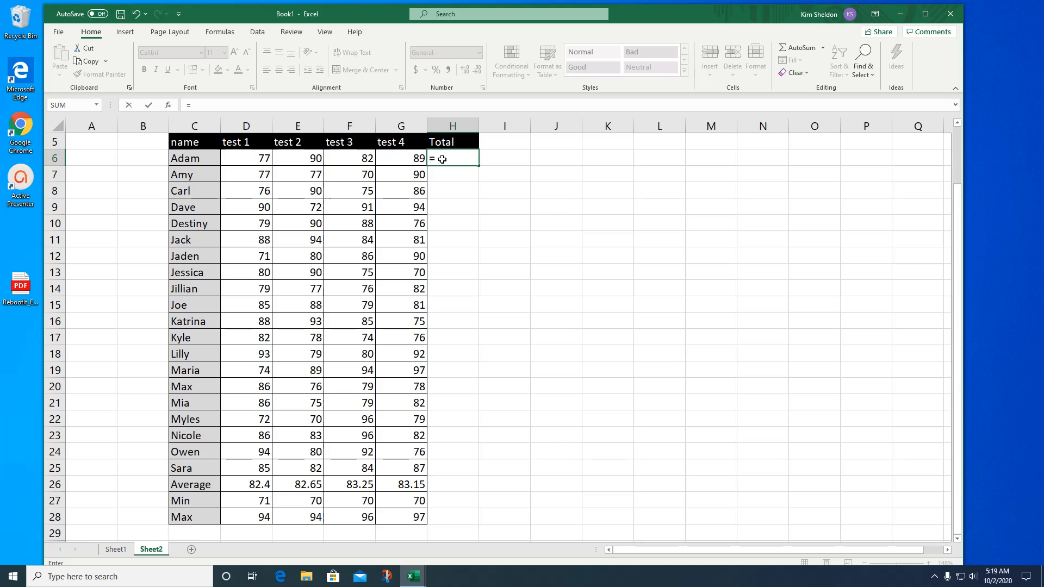
type("SUM(")
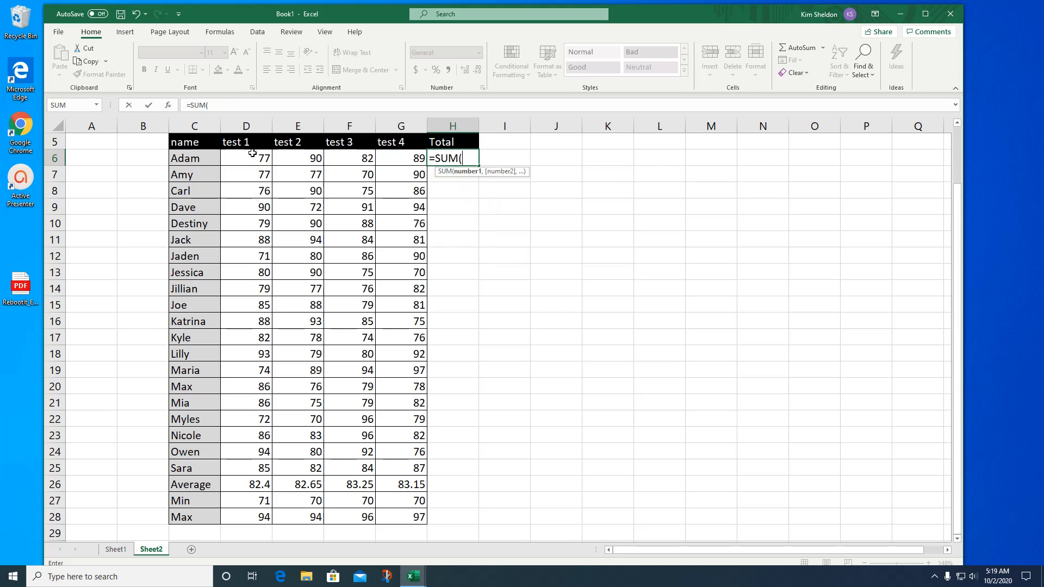
left_click_drag(247, 156, 395, 156)
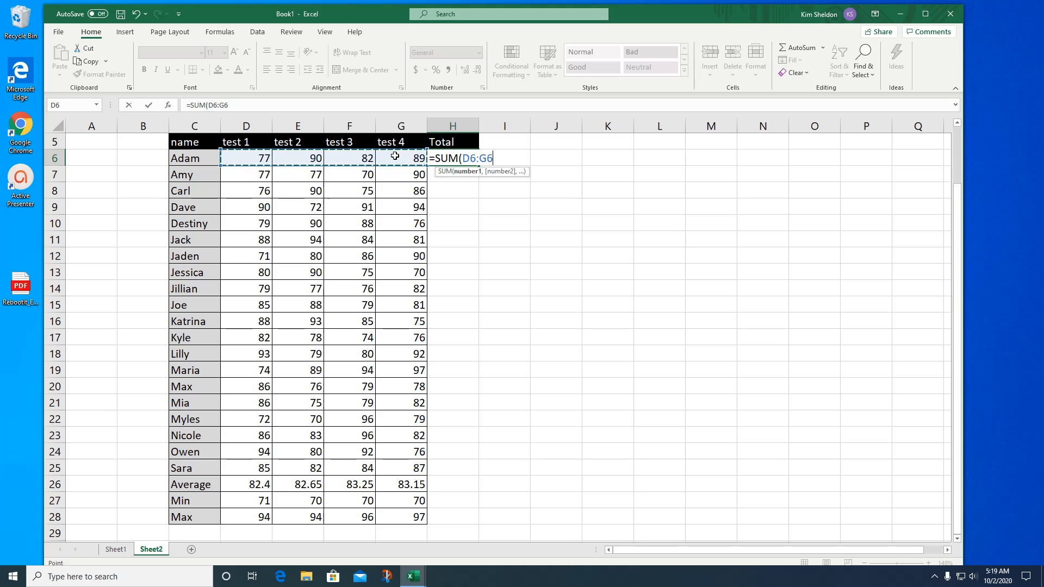
key("Return")
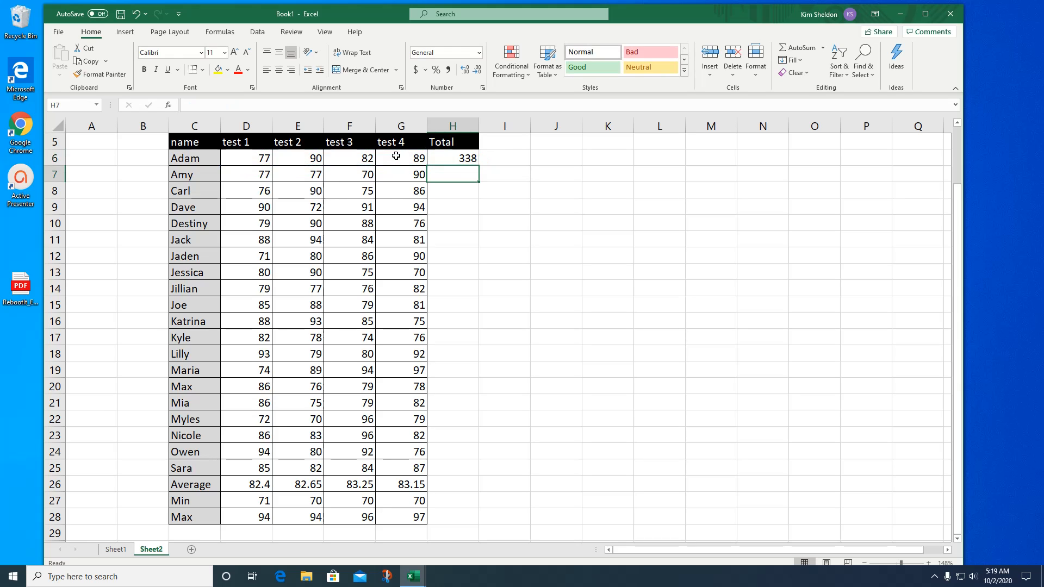
- Fill the Total formula from H6 down to H25 for all remaining students
left_click(462, 158)
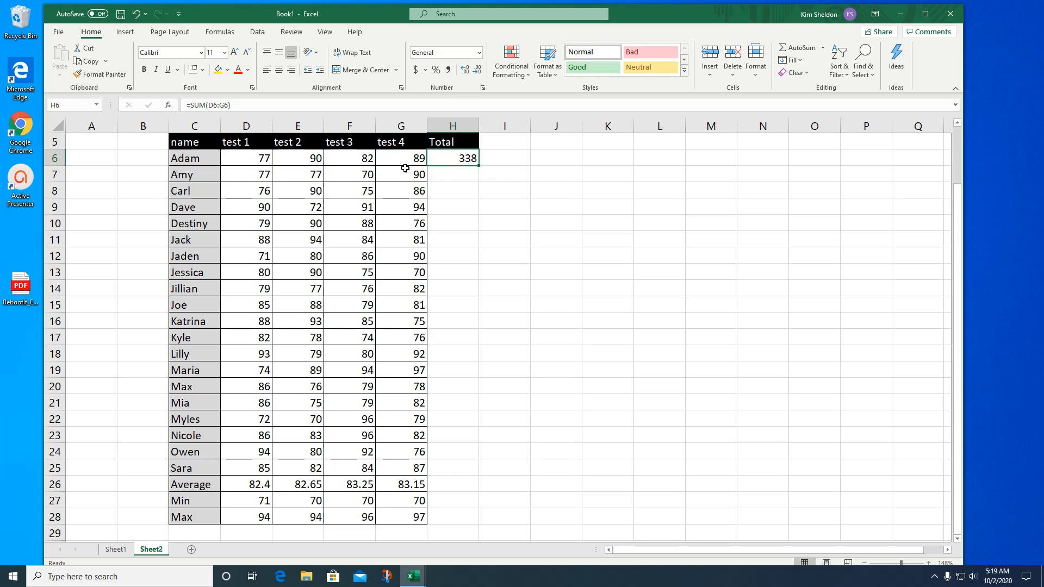
left_click_drag(482, 168, 482, 480)
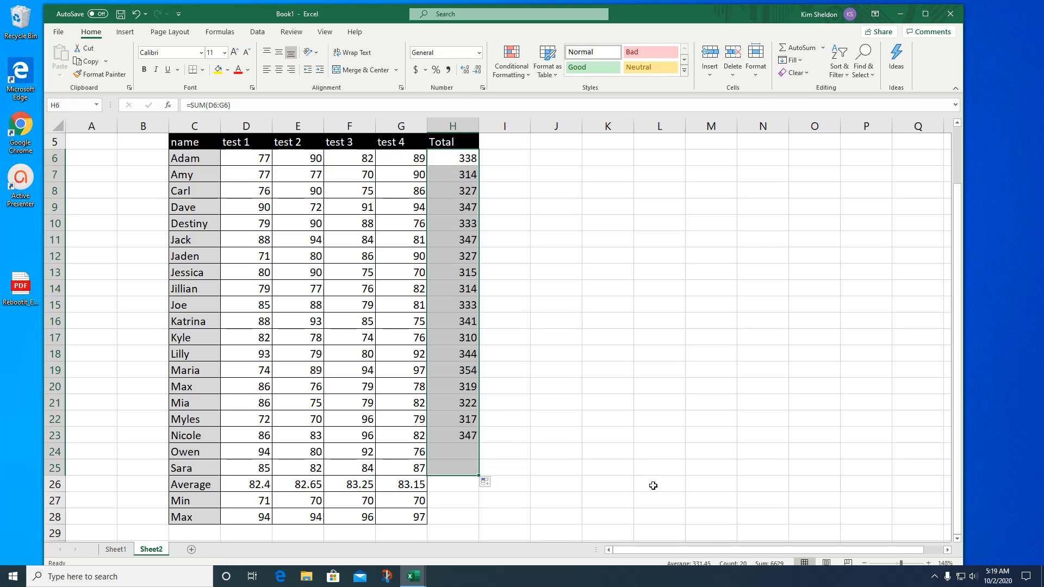
left_click(558, 293)
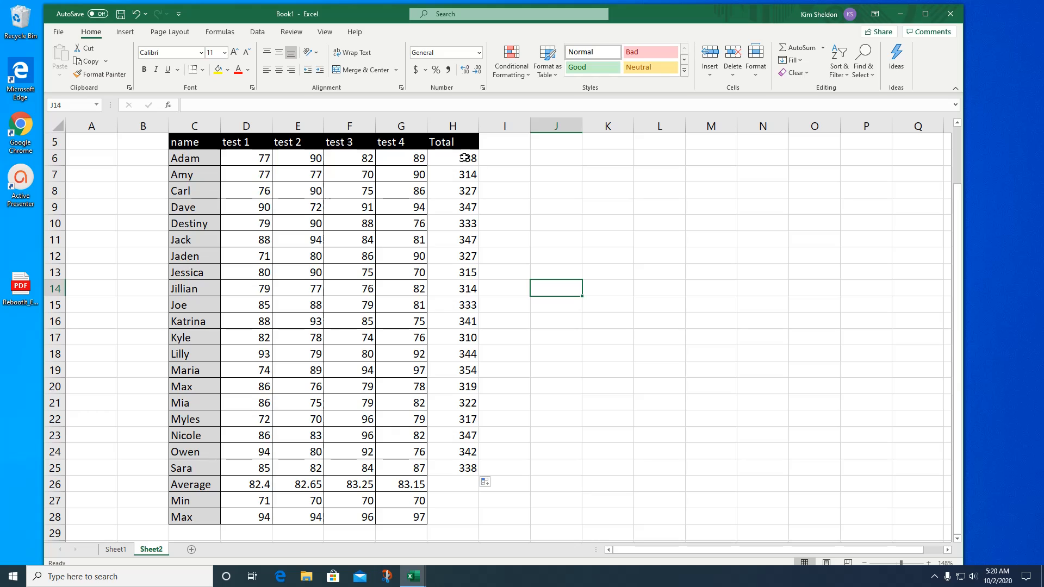
- Add an Average header in I5 and average the first student's test scores in I6 with an AVERAGE function over D6:G6
left_click(489, 142)
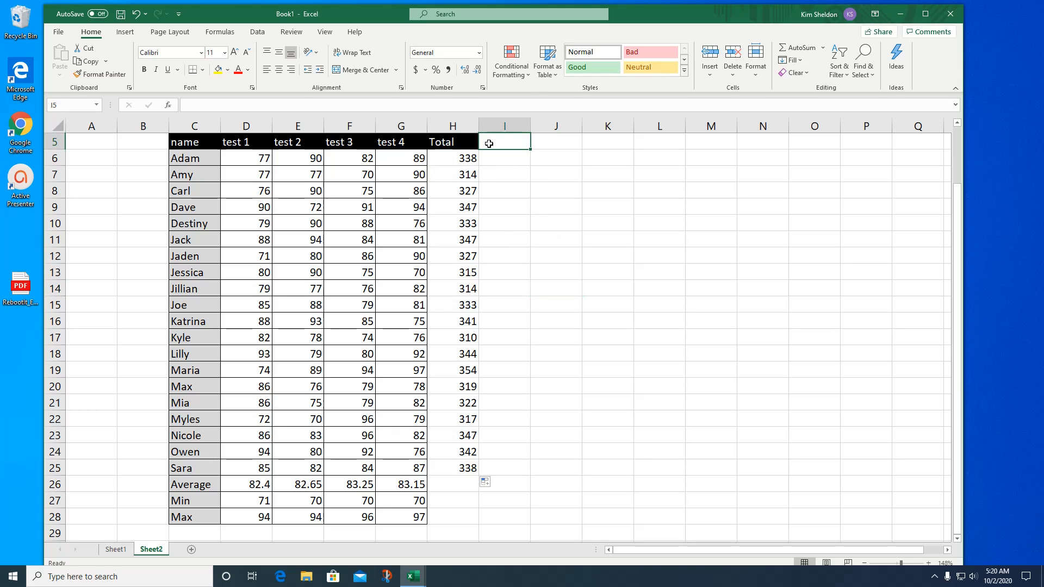
type("Average")
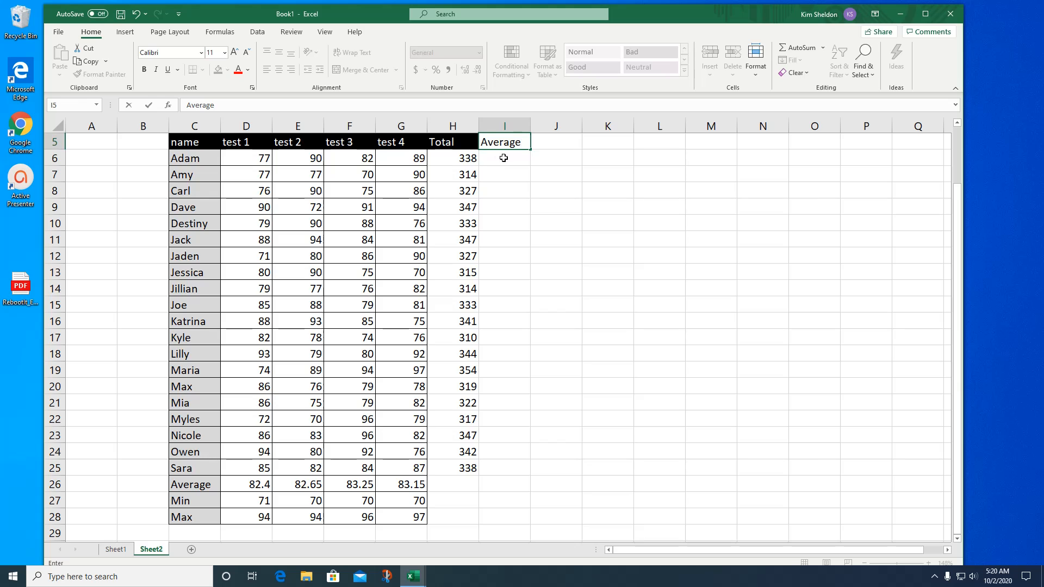
key("Return")
type("=")
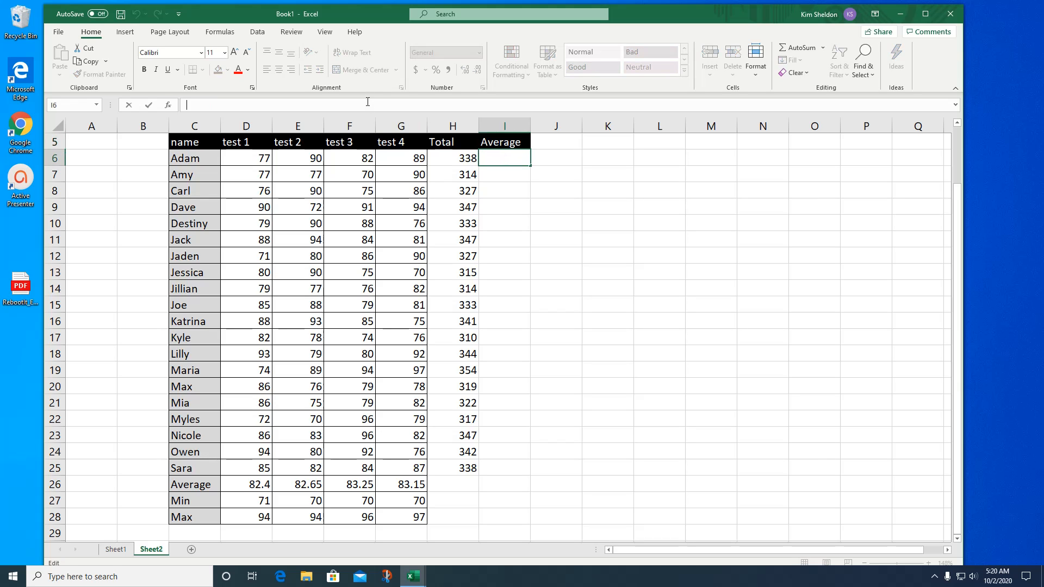
type("average")
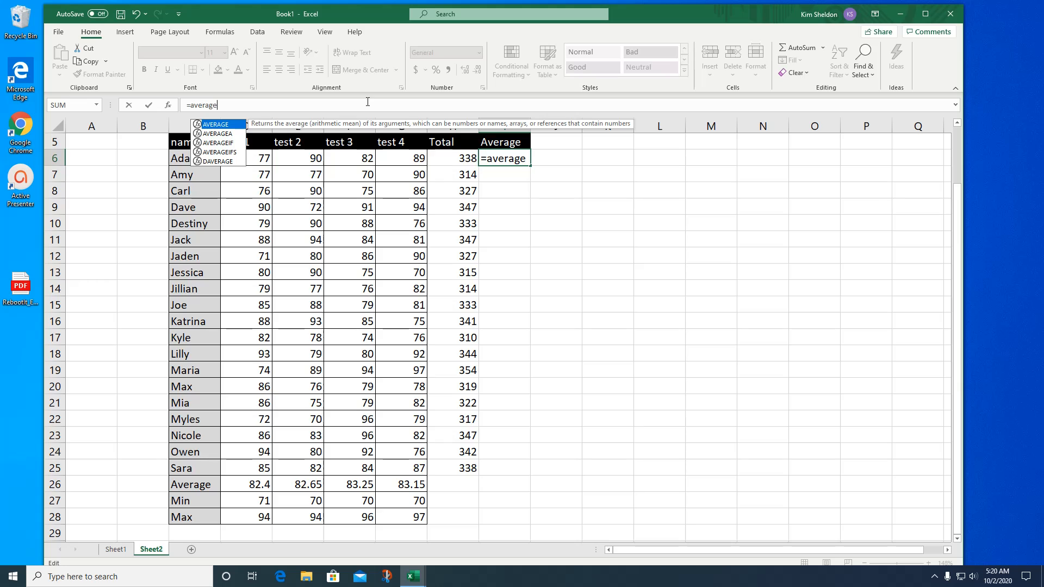
type("(")
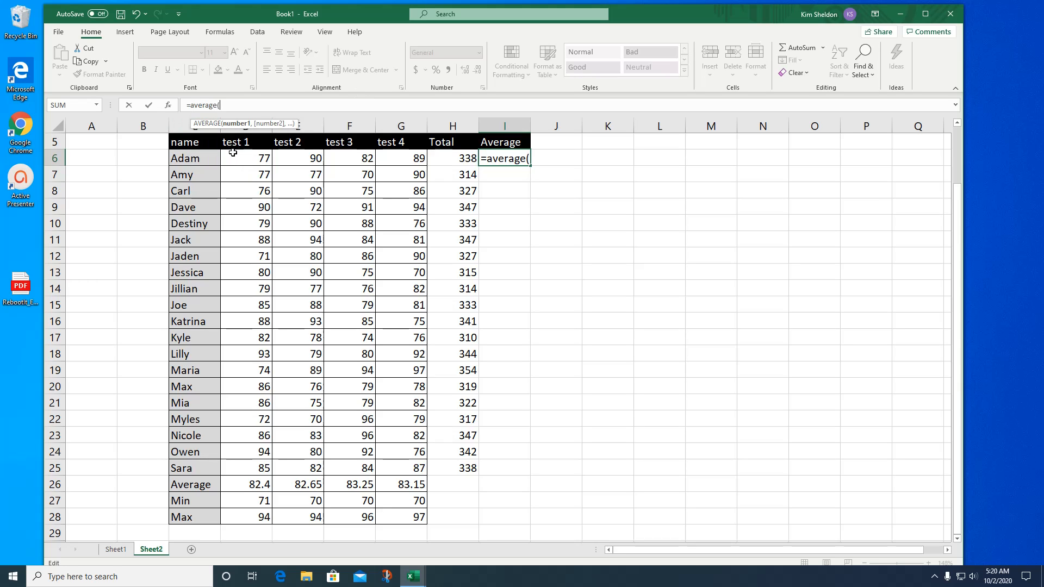
left_click_drag(233, 155, 415, 153)
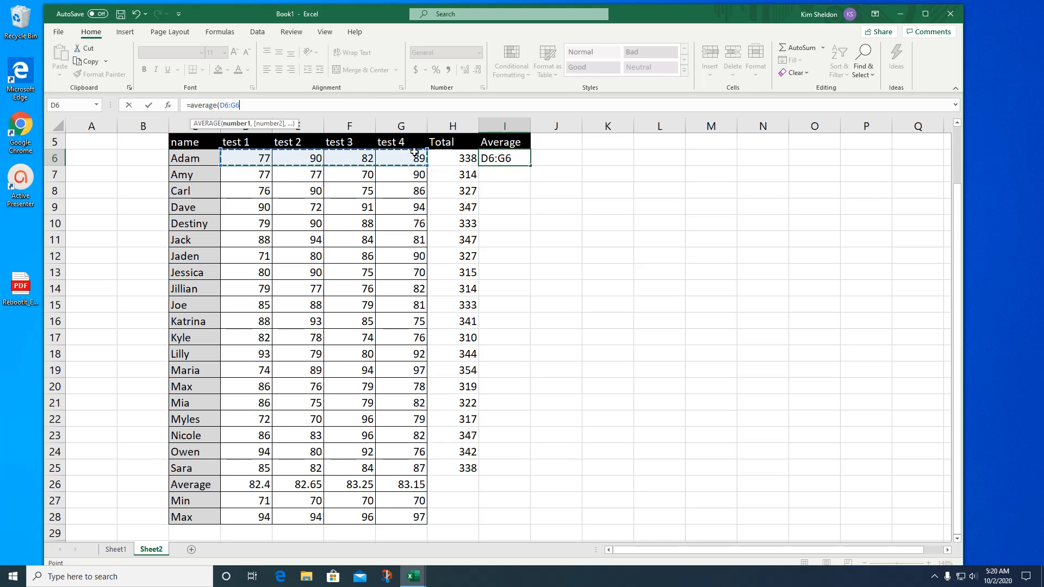
key("Return")
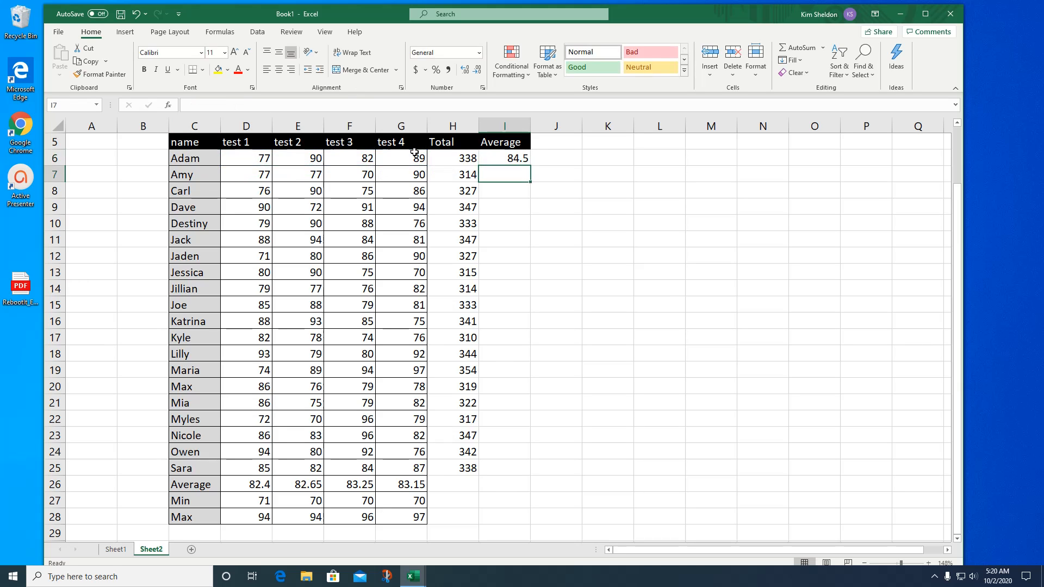
- Fill the student Average formula from I6 down to I25 for all remaining students
left_click(526, 158)
left_click_drag(530, 167, 532, 474)
left_click(602, 368)
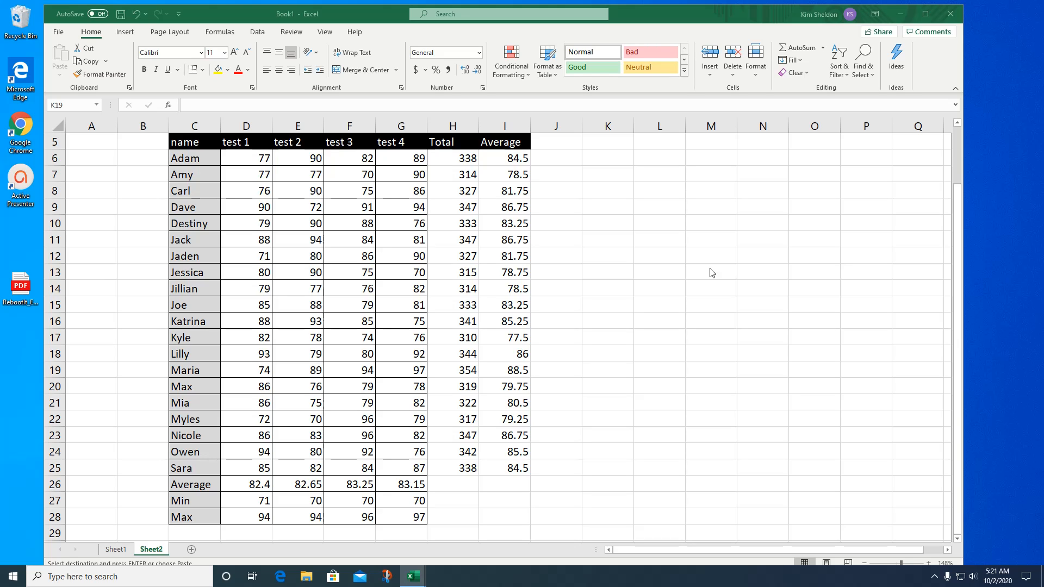
- Paste the copied list of operations and functions with their descriptions beside the score table, starting at cell K9
left_click(619, 209)
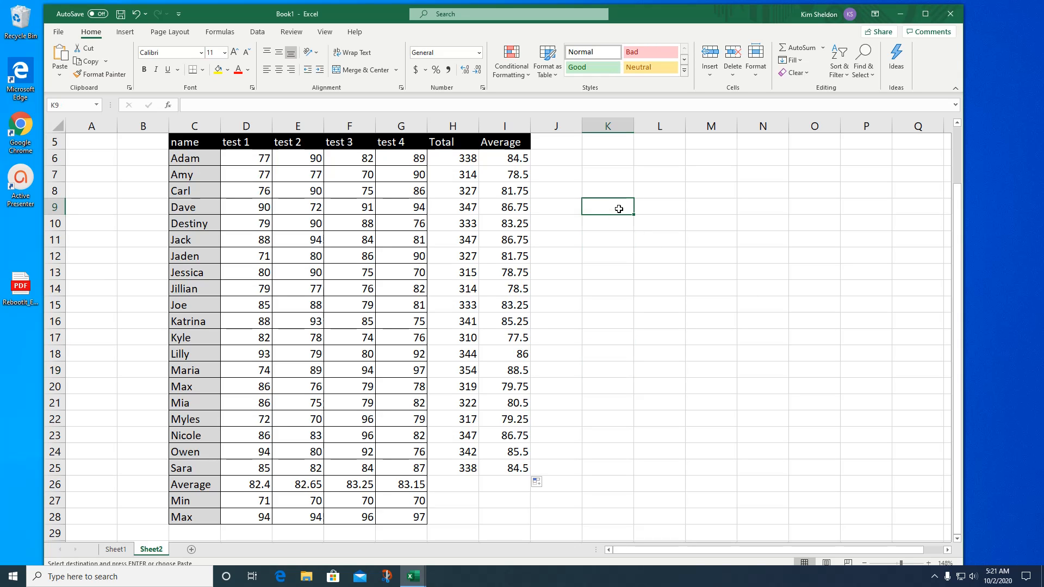
type("add\tcell + cell subtract\tcell - cell multiply\tcell * cell divide\tcell/cell sum\tsum range of numbers count\tcount range of numbers count a\tcount range of cells (numbers and alpha) Min\tmin of range max\tmax of range average\taverage of range median\tmedian of range")
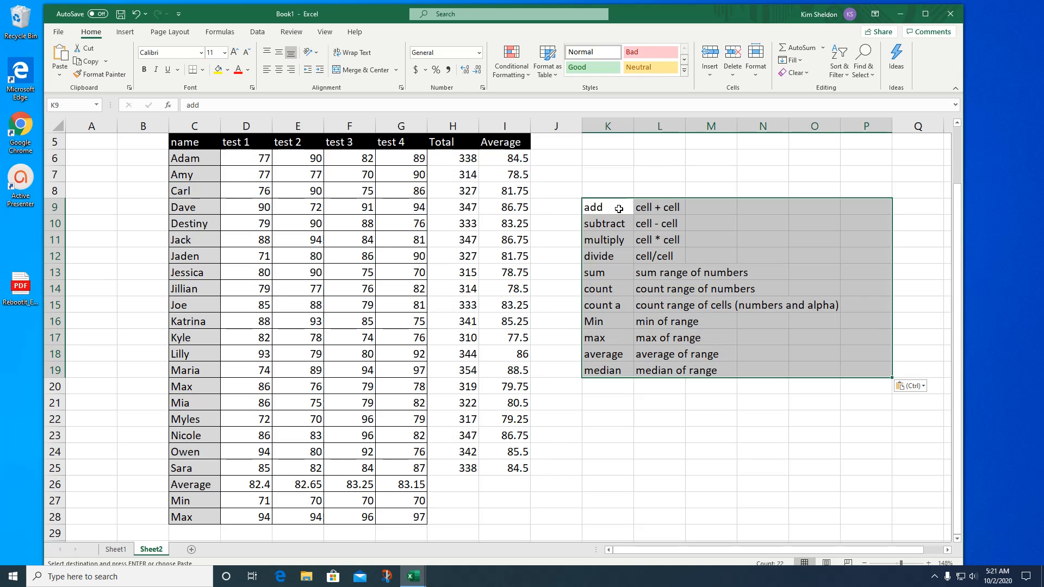
left_click(728, 442)
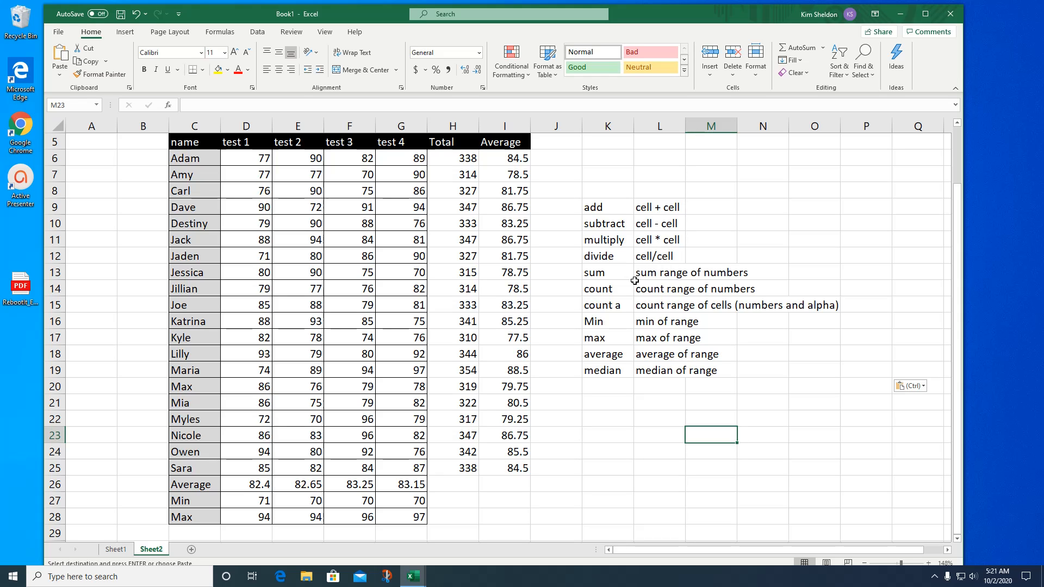
- Put parentheses around the range in the sum description in L13 so it reads "sum (range of numbers)"
left_click(663, 274)
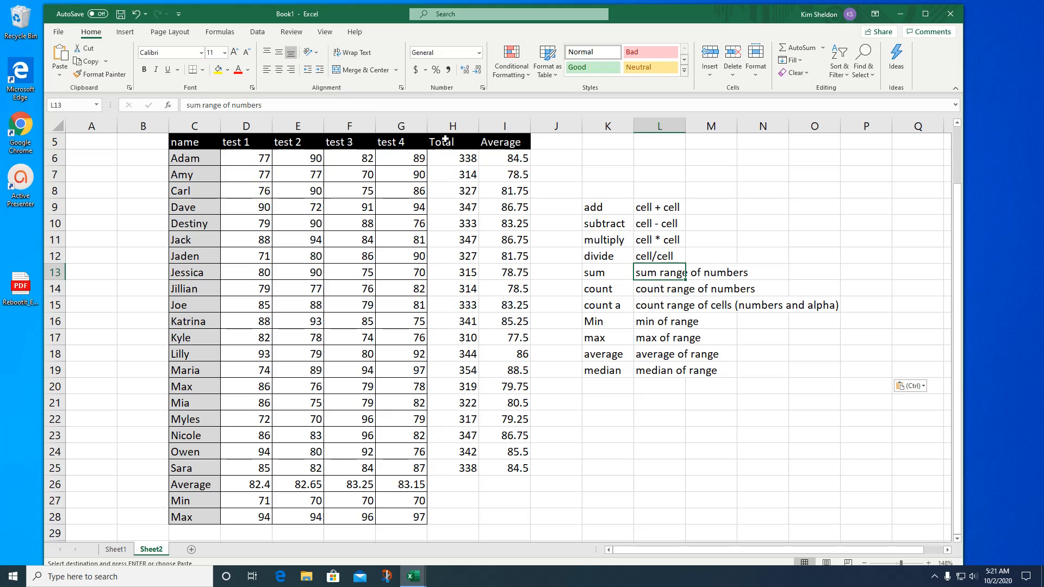
left_click(203, 105)
type("(")
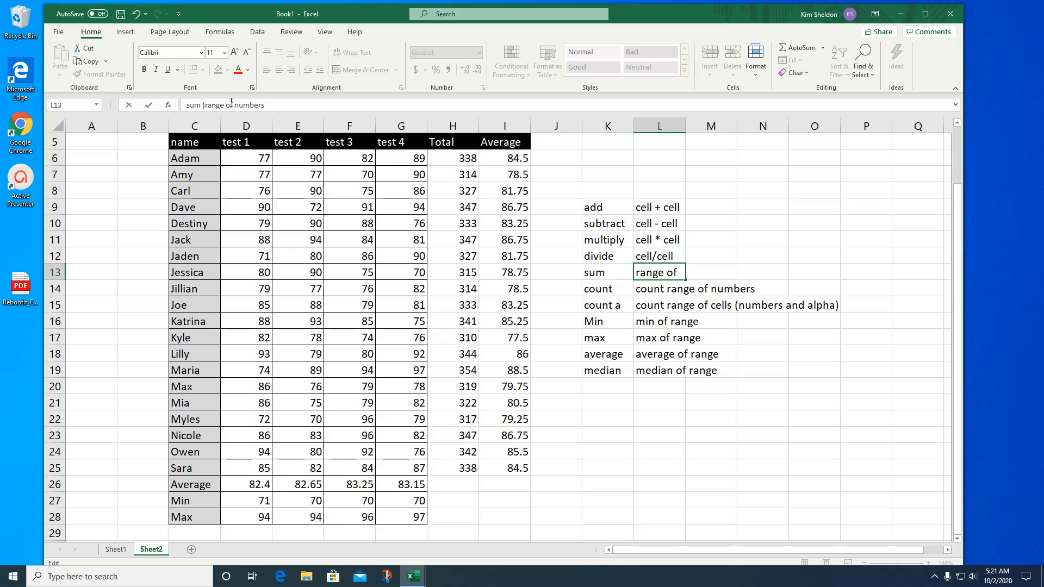
key("BackSpace")
type("(")
left_click(271, 106)
type(")")
left_click(756, 272)
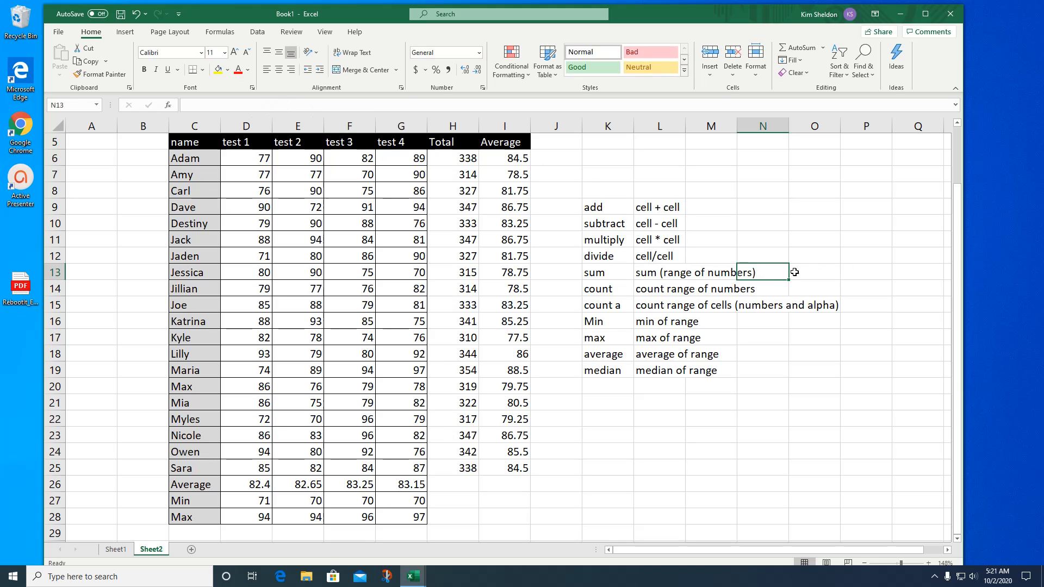